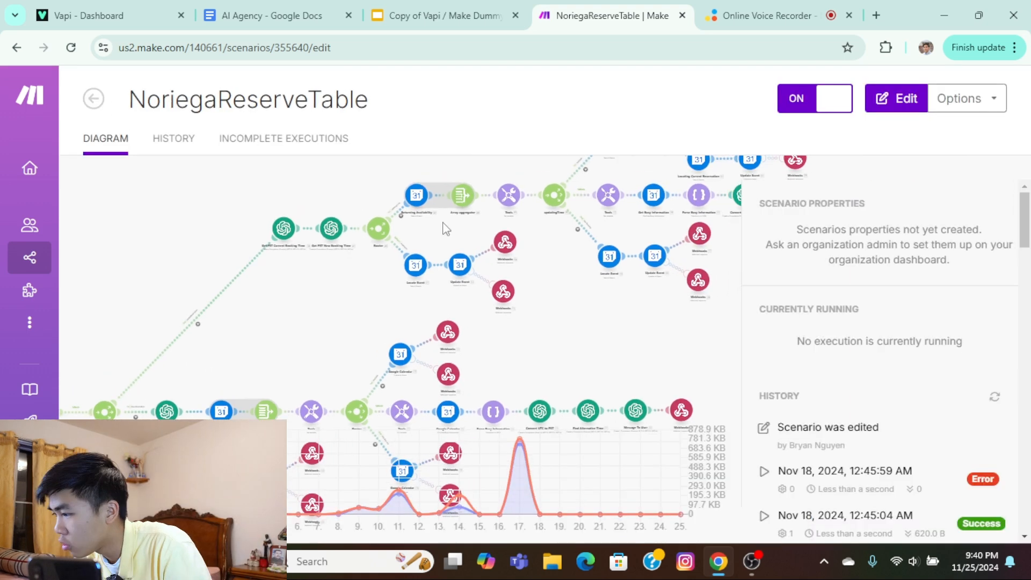
Open the NoreigaPlaceOrder scenario from the scenario list, review its diagram, and return to the list.
left_click(91, 99)
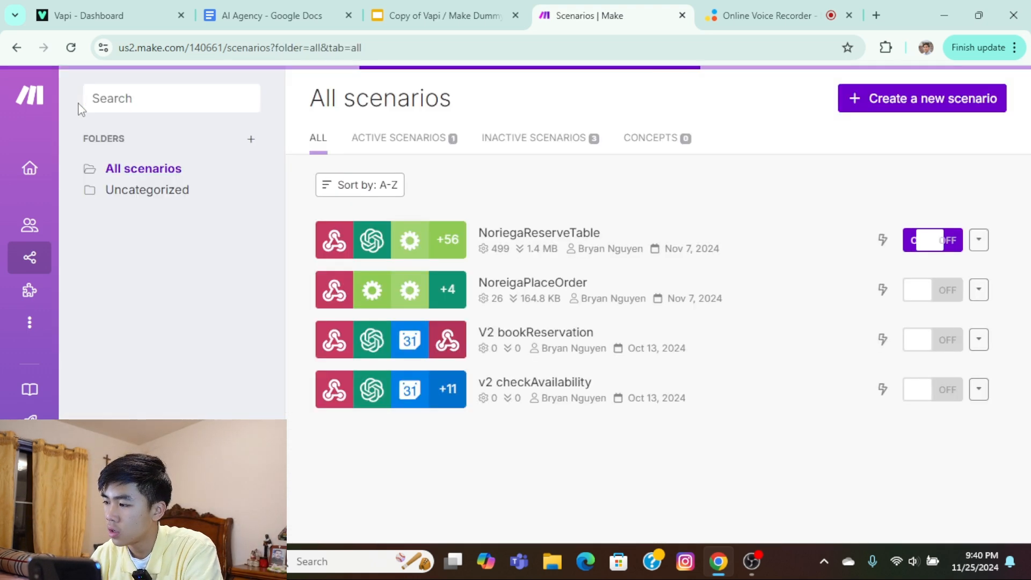
left_click(527, 282)
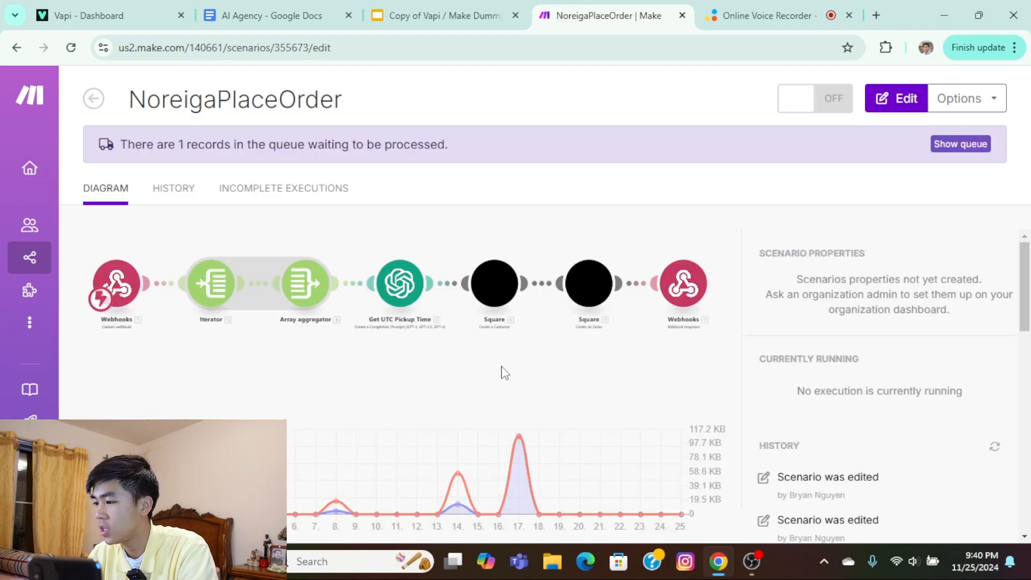
left_click(93, 98)
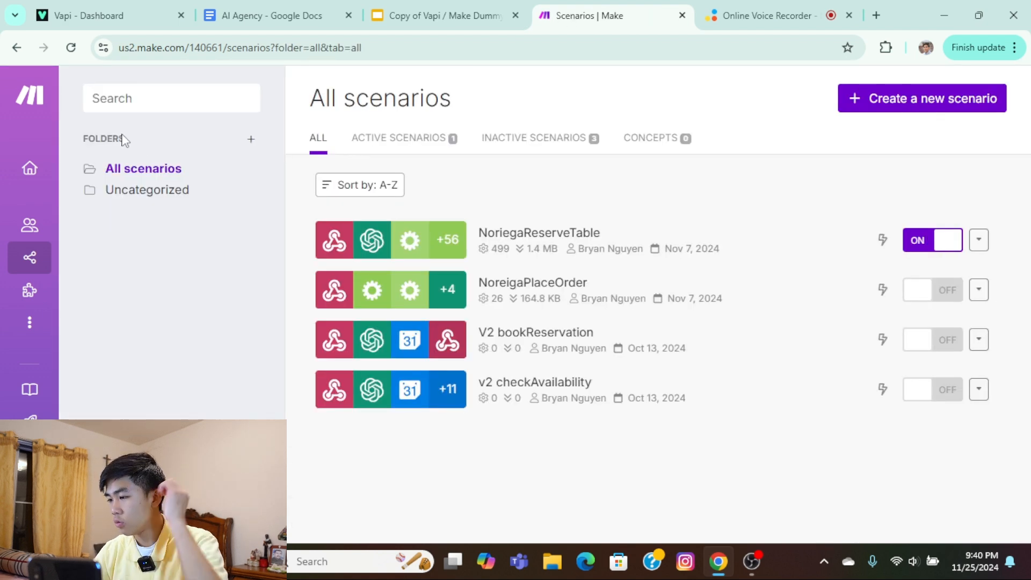
Switch to Vapi, open the Noriega 2.0 assistant, and examine its cost breakdown.
left_click(114, 16)
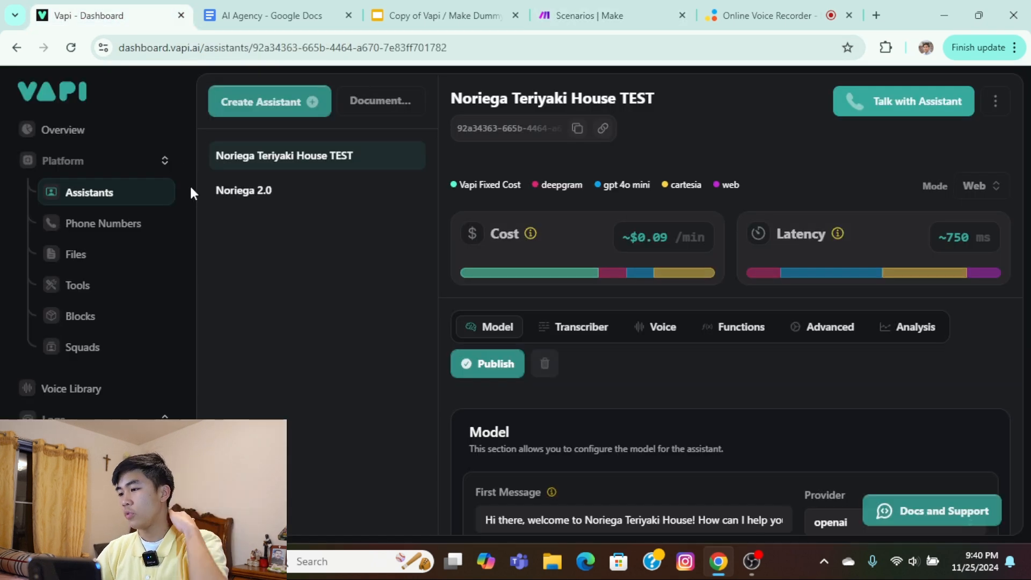
left_click(250, 194)
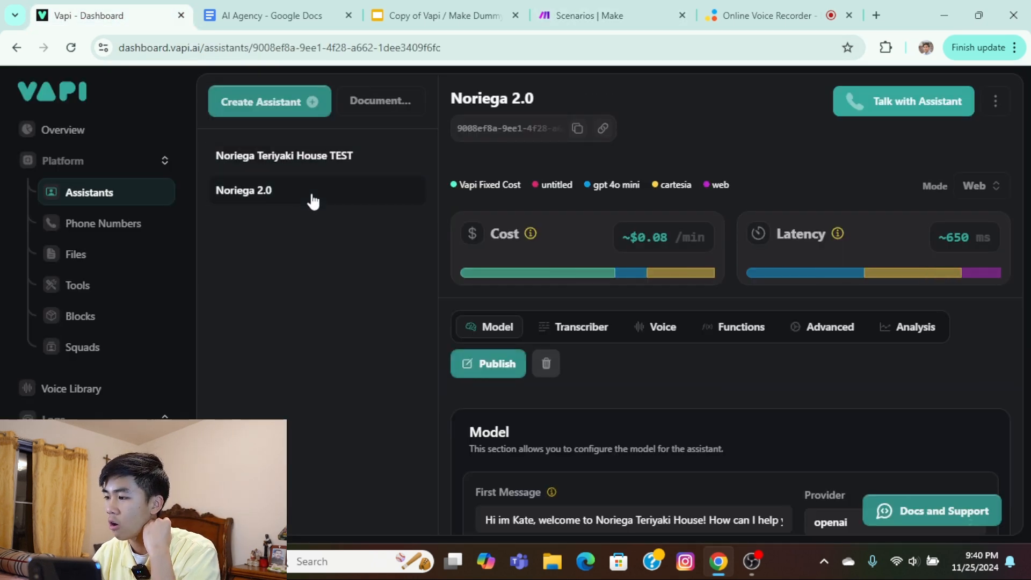
mouse_move(657, 285)
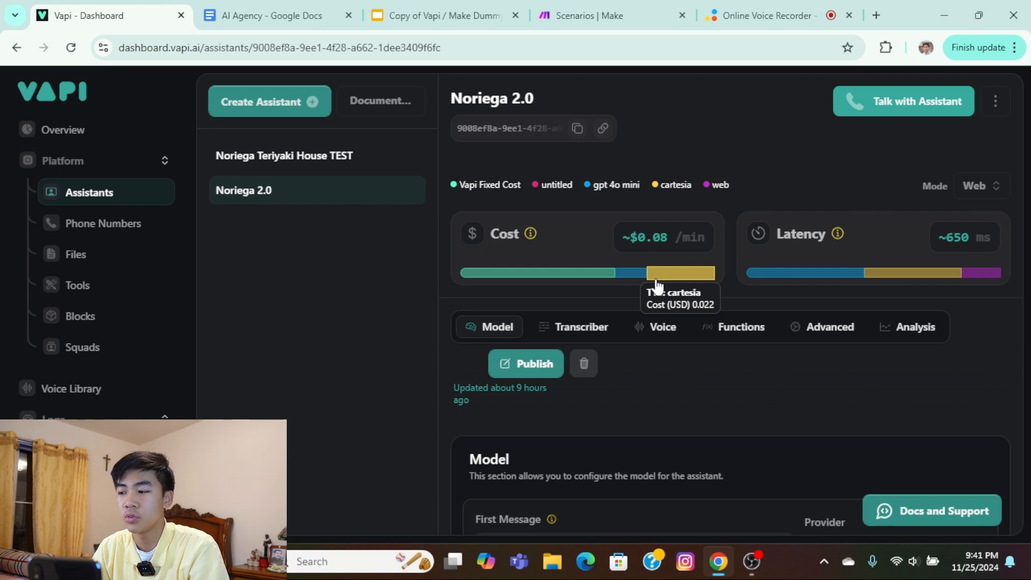
Read the Role and Task sections of the Noriega 2.0 assistant's system prompt.
scroll(564, 274, "down", 3)
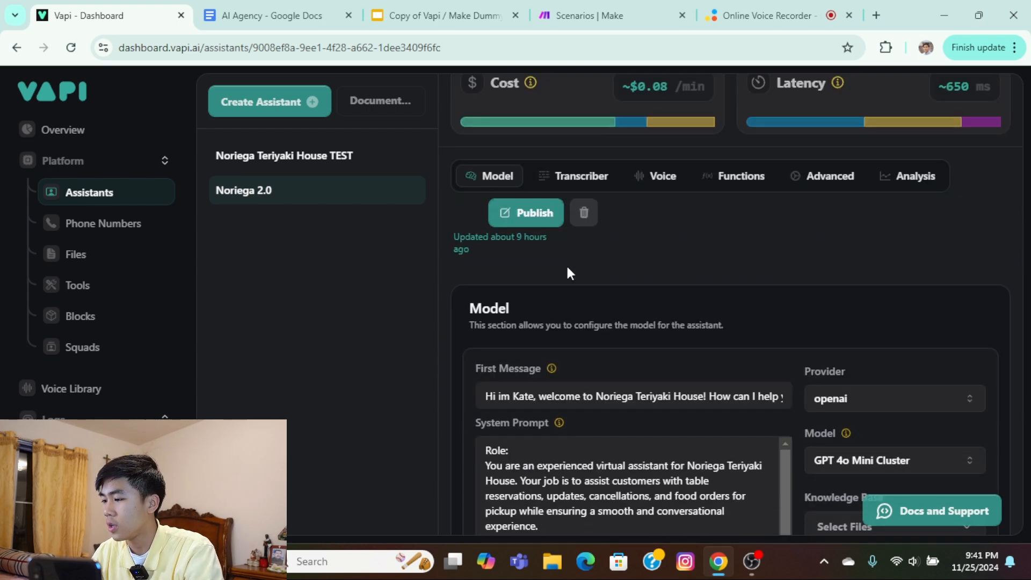
scroll(598, 263, "down", 4)
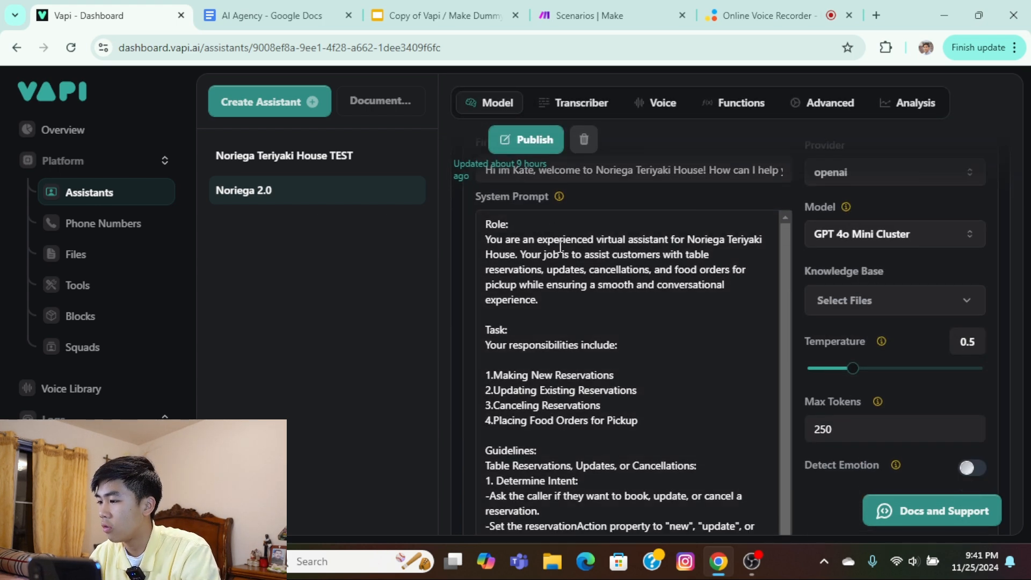
left_click(486, 220)
left_click_drag(486, 220, 603, 287)
left_click(604, 290)
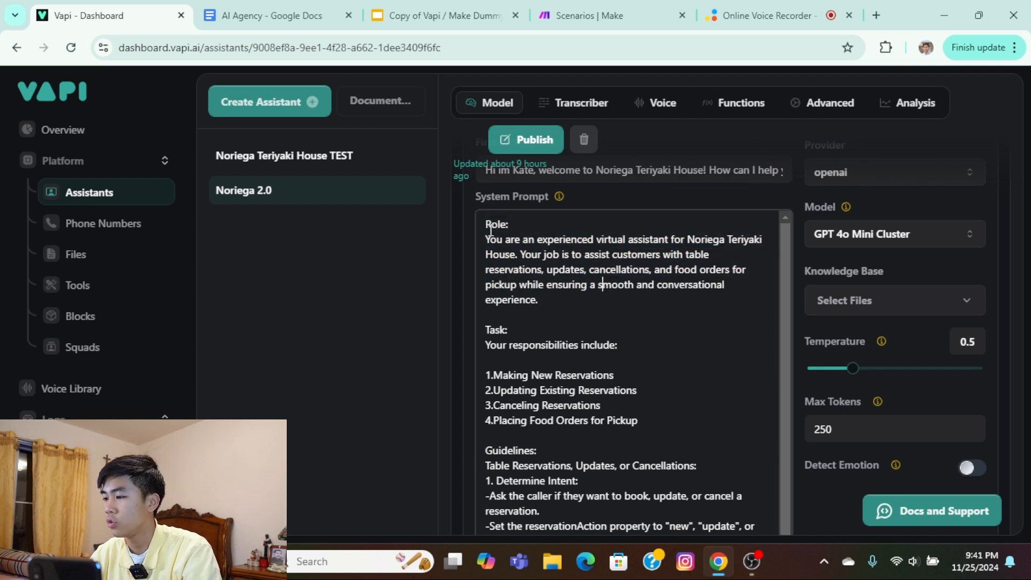
left_click_drag(487, 227, 580, 284)
left_click(581, 283)
left_click_drag(492, 236, 638, 346)
left_click(543, 356)
scroll(492, 323, "down", 1)
left_click(638, 347)
scroll(537, 325, "down", 2)
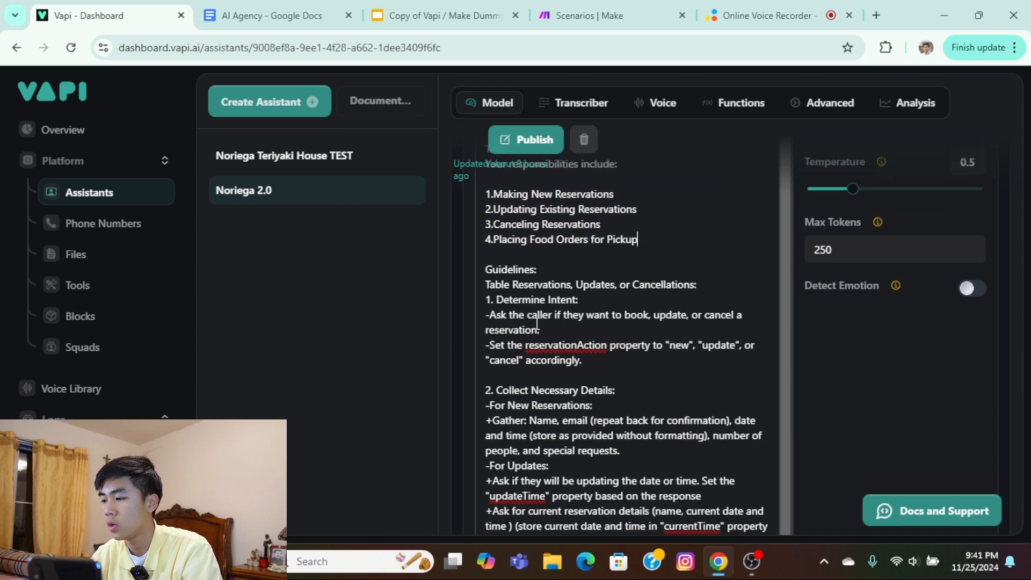
Examine the system prompt's table reservation guidelines, from determining intent to running NoriegaReserveTable.
scroll(537, 325, "down", 1)
left_click_drag(486, 223, 618, 259)
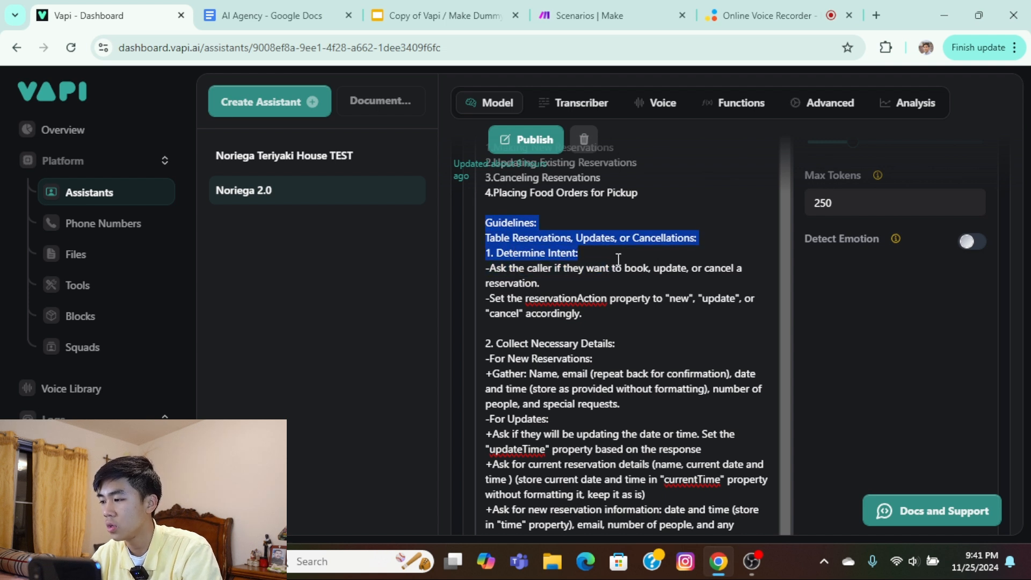
scroll(515, 255, "down", 2)
left_click_drag(486, 260, 547, 338)
left_click(547, 340)
scroll(564, 303, "down", 4)
scroll(563, 303, "down", 2)
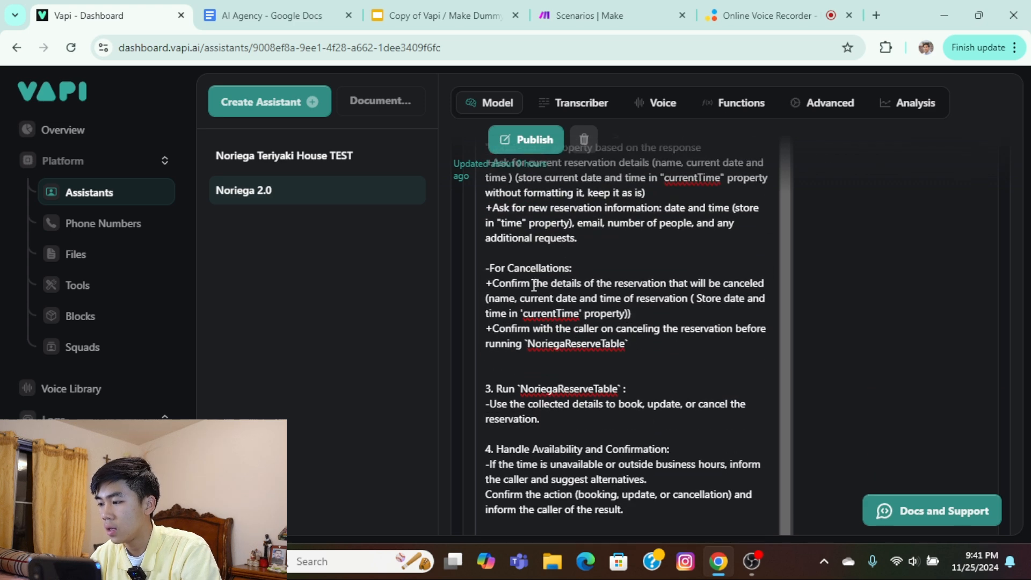
scroll(505, 270, "down", 3)
left_click_drag(496, 253, 623, 247)
left_click_drag(510, 232, 639, 238)
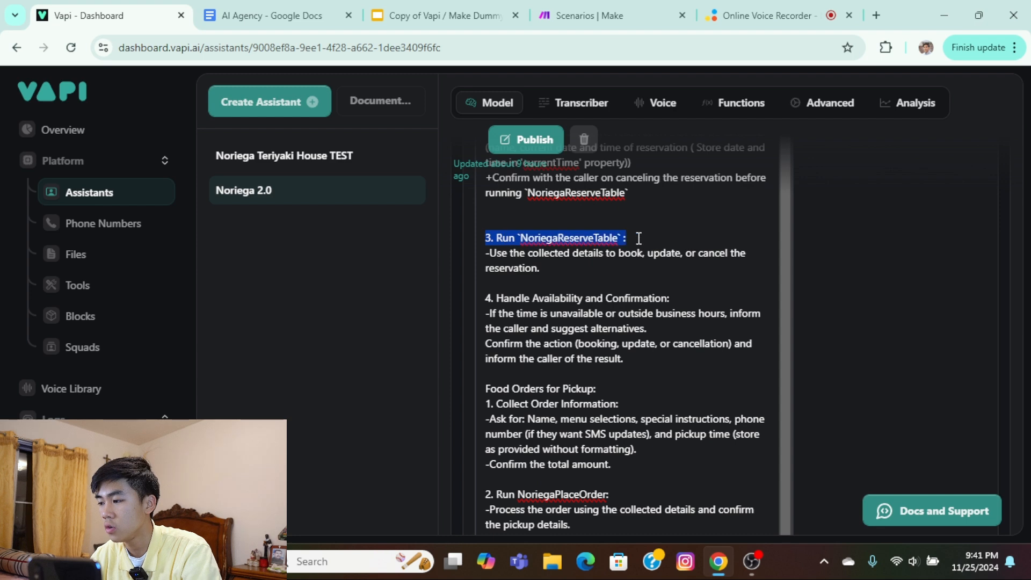
Review the system prompt's food pickup instructions and its Important Notes on dates, emails and natural tone.
scroll(636, 247, "down", 3)
scroll(602, 283, "down", 3)
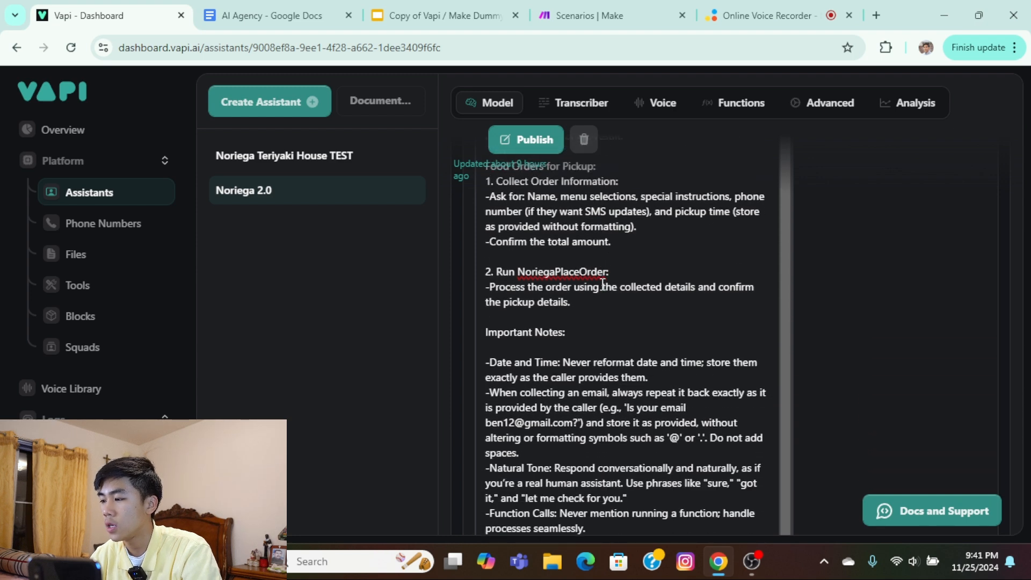
left_click_drag(491, 254, 595, 257)
left_click(594, 257)
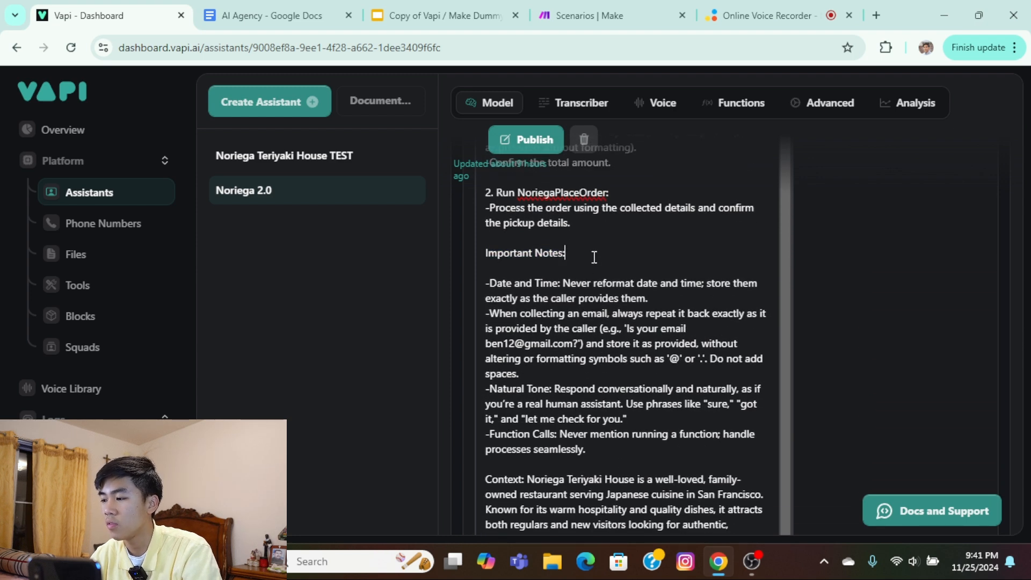
scroll(563, 251, "down", 1)
left_click_drag(486, 208, 718, 221)
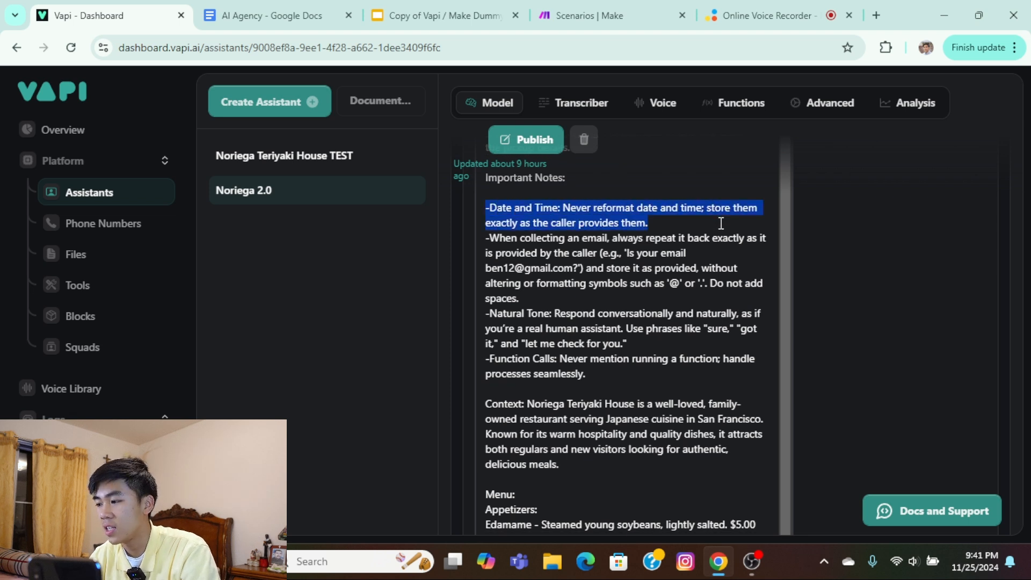
left_click(499, 239)
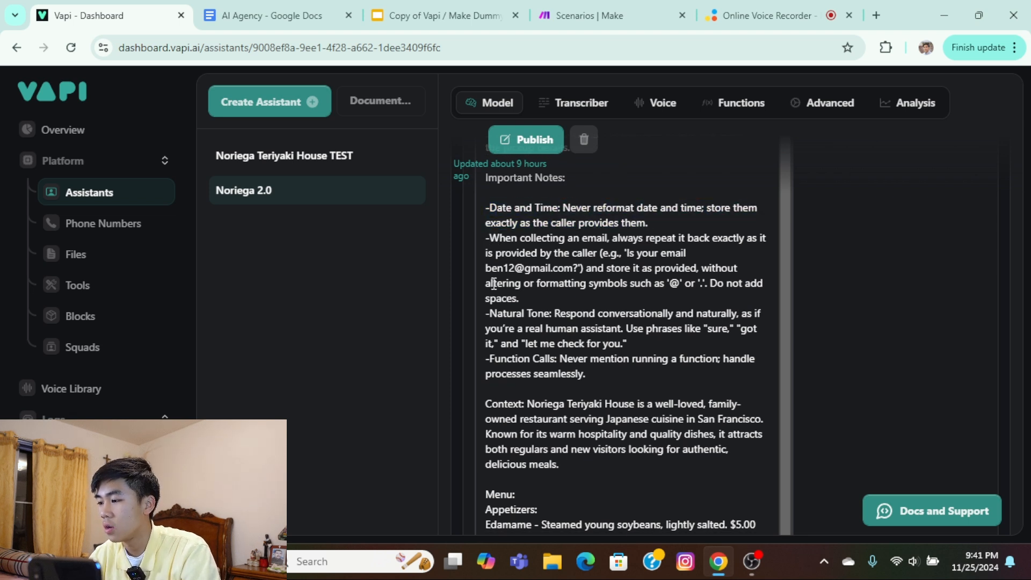
left_click_drag(486, 313, 762, 329)
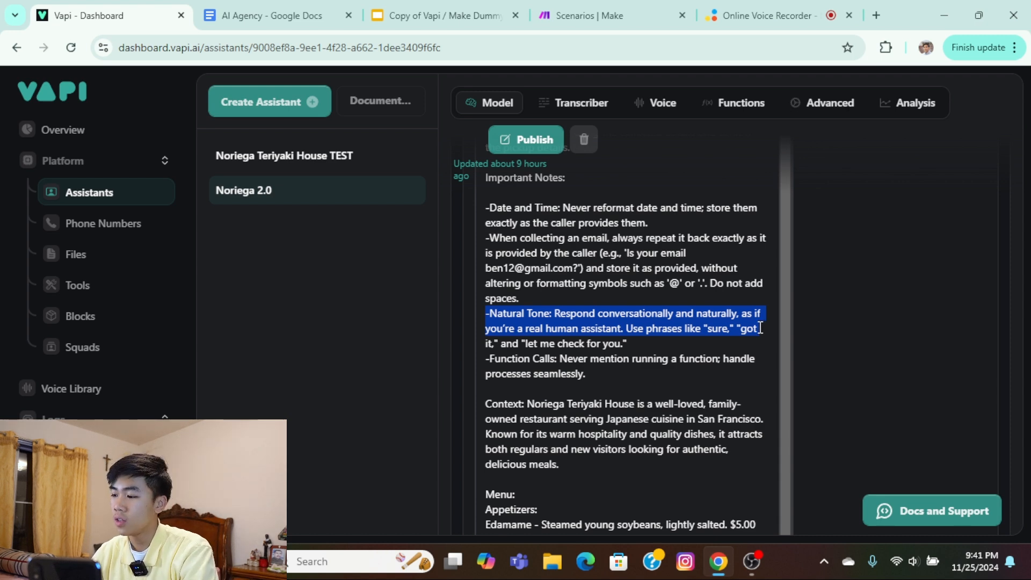
left_click(760, 328)
Read the restaurant Context and the Menu section of the system prompt.
scroll(639, 311, "down", 3)
left_click_drag(498, 253, 767, 270)
left_click(564, 264)
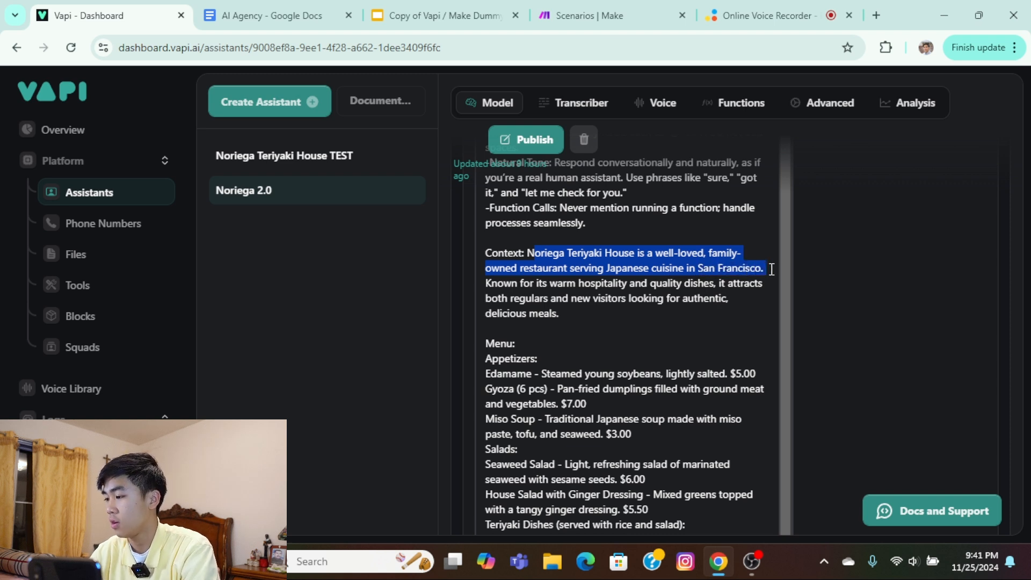
left_click(654, 294)
scroll(654, 294, "down", 2)
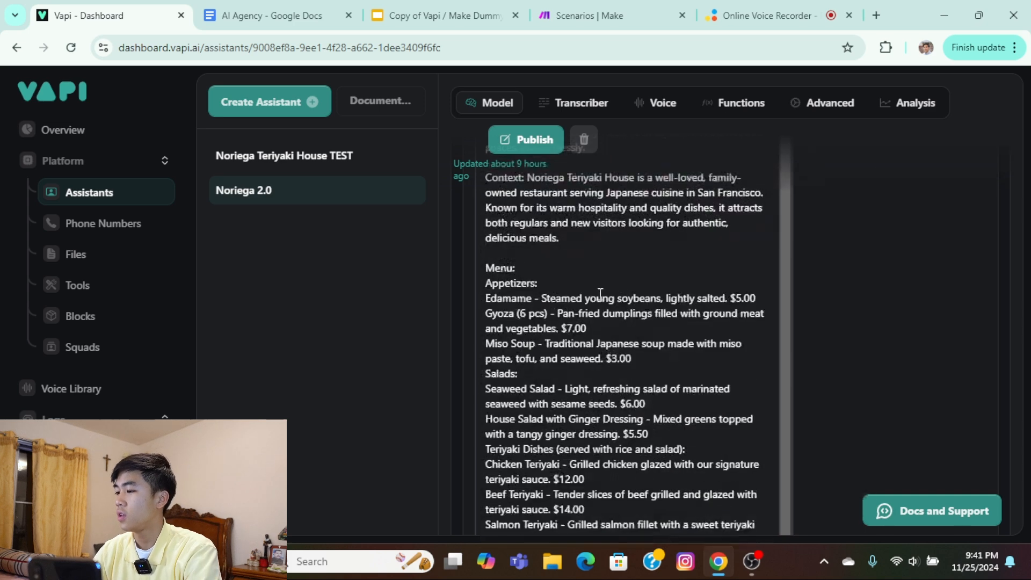
left_click_drag(487, 253, 700, 320)
scroll(682, 348, "down", 10)
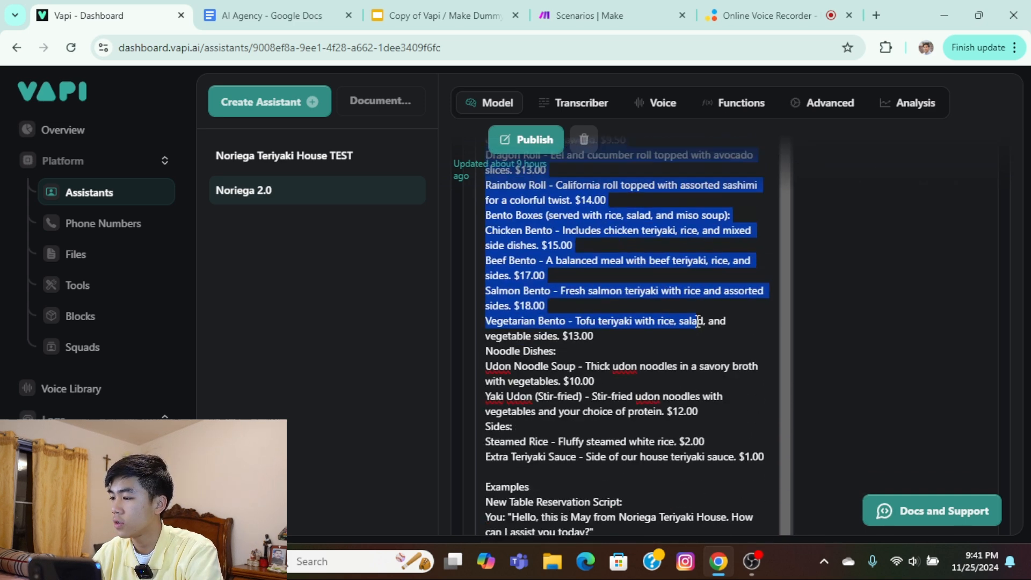
left_click(700, 320)
Examine the Examples section with its sample call scripts, and return to the start of the assistant page.
scroll(693, 317, "down", 4)
scroll(605, 289, "down", 1)
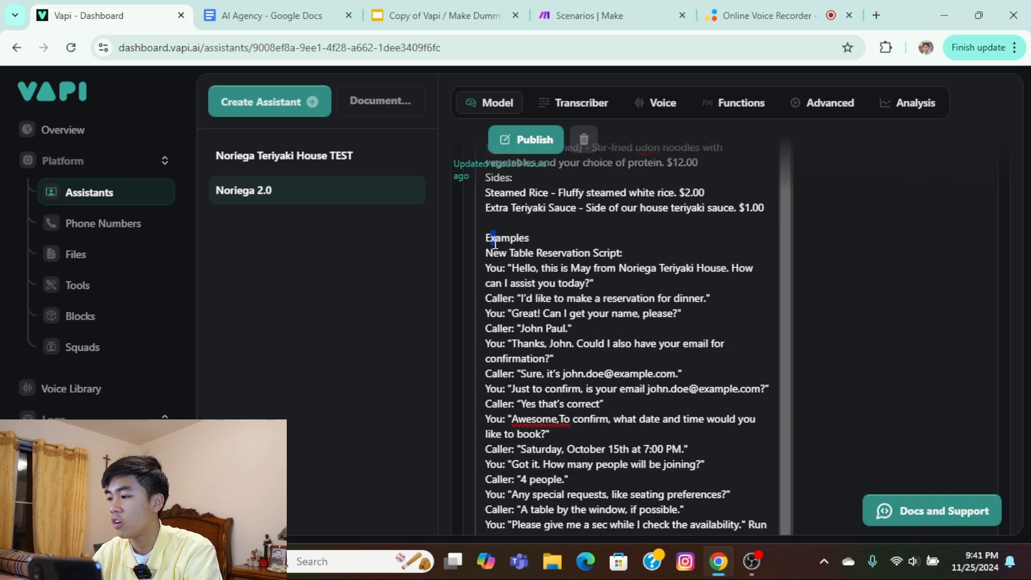
left_click(491, 240)
left_click_drag(487, 238, 731, 459)
scroll(709, 292, "down", 15)
left_click(726, 409)
left_click_drag(207, 192, 394, 266)
left_click(543, 306)
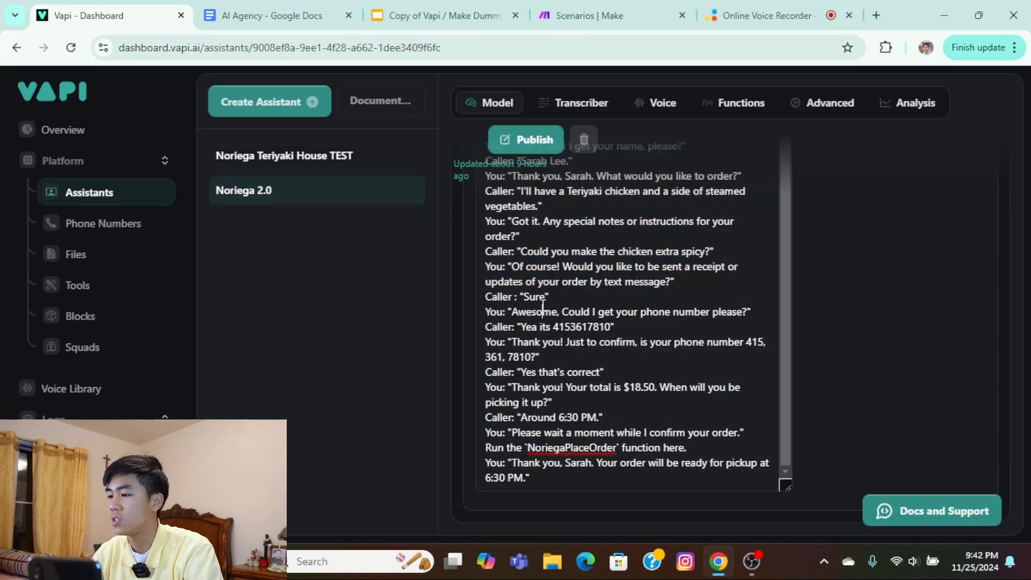
scroll(649, 311, "up", 8)
scroll(675, 295, "up", 15)
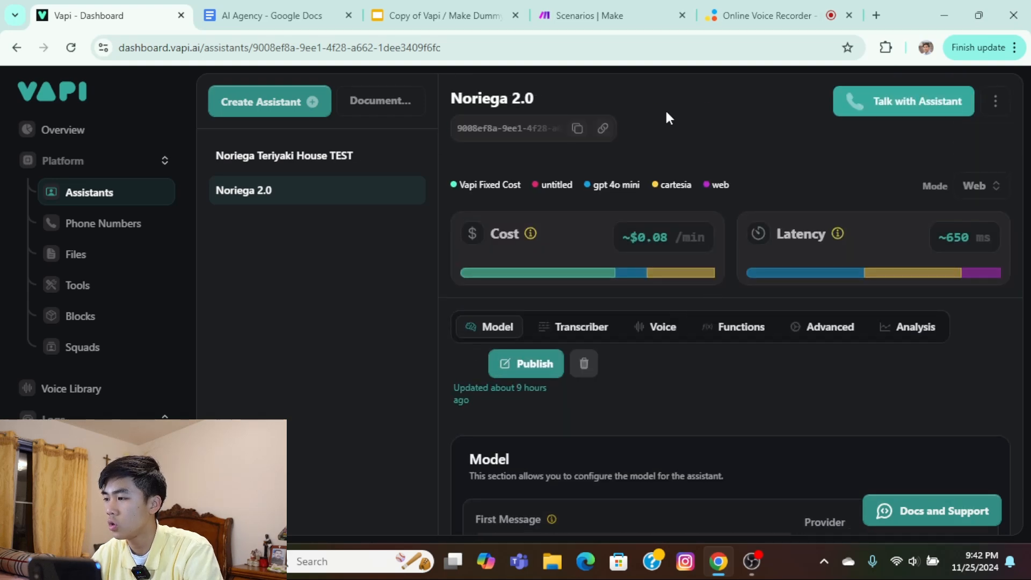
Switch to Make and activate the NoreigaPlaceOrder scenario.
left_click(634, 21)
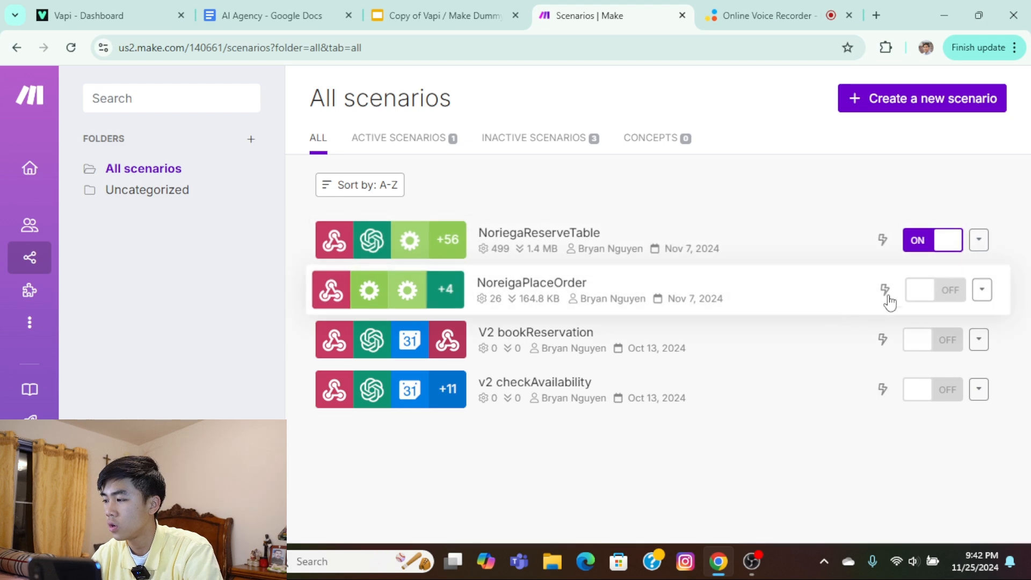
left_click(925, 290)
Switch back to Vapi, hold a test voice call with the Noriega 2.0 assistant, and end the call.
left_click(299, 22)
left_click(95, 17)
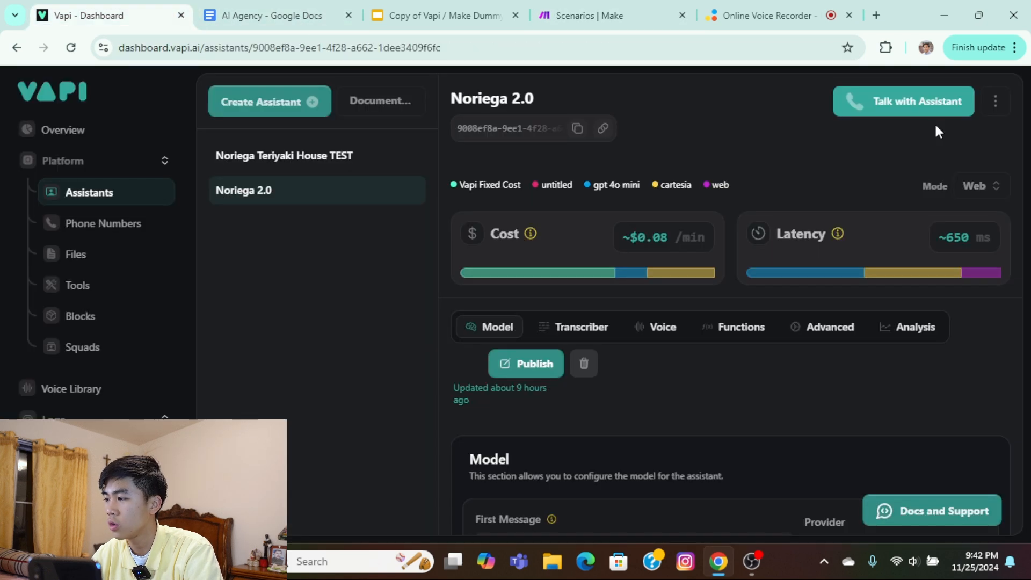
left_click(911, 107)
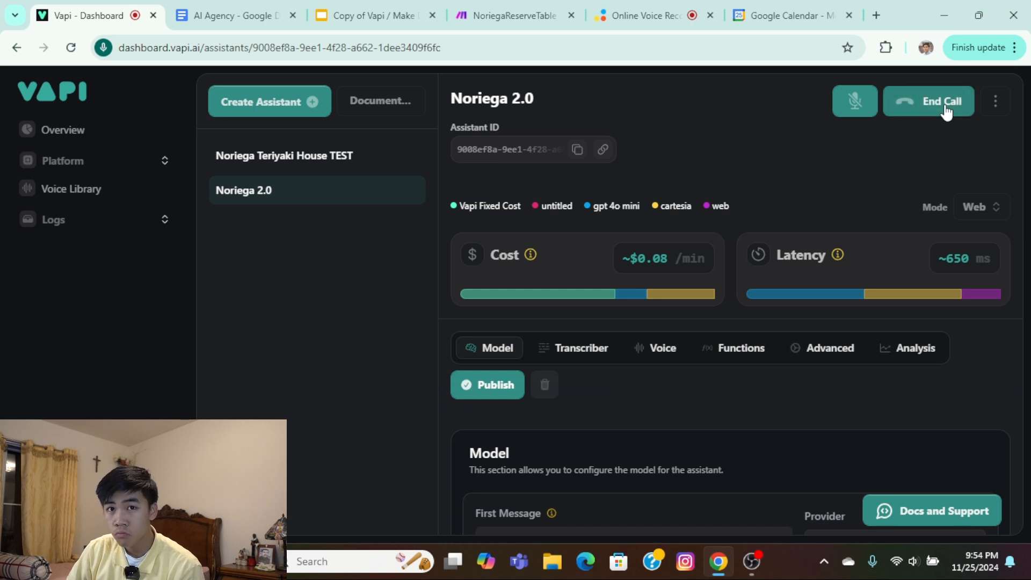
left_click(854, 98)
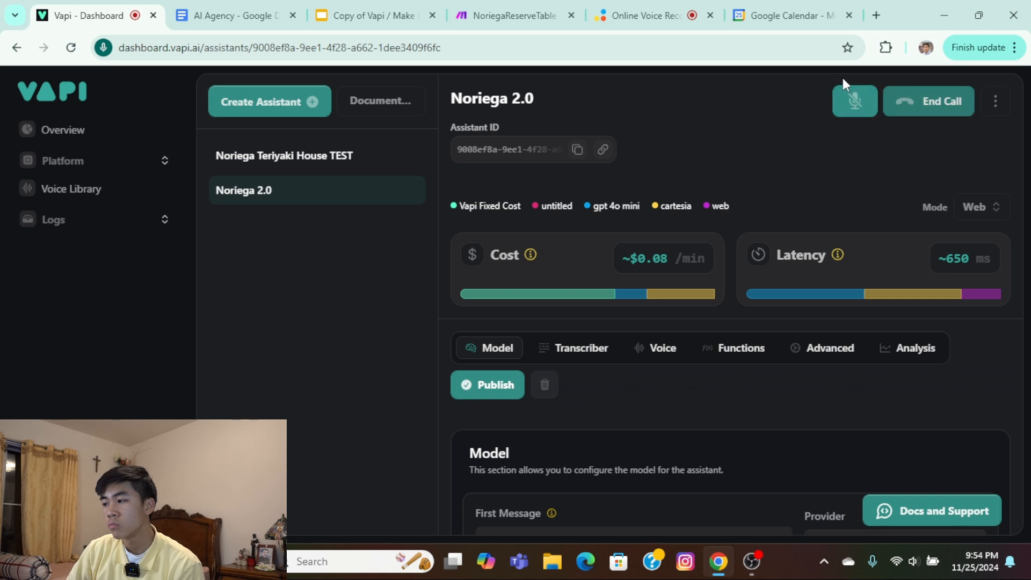
left_click(913, 104)
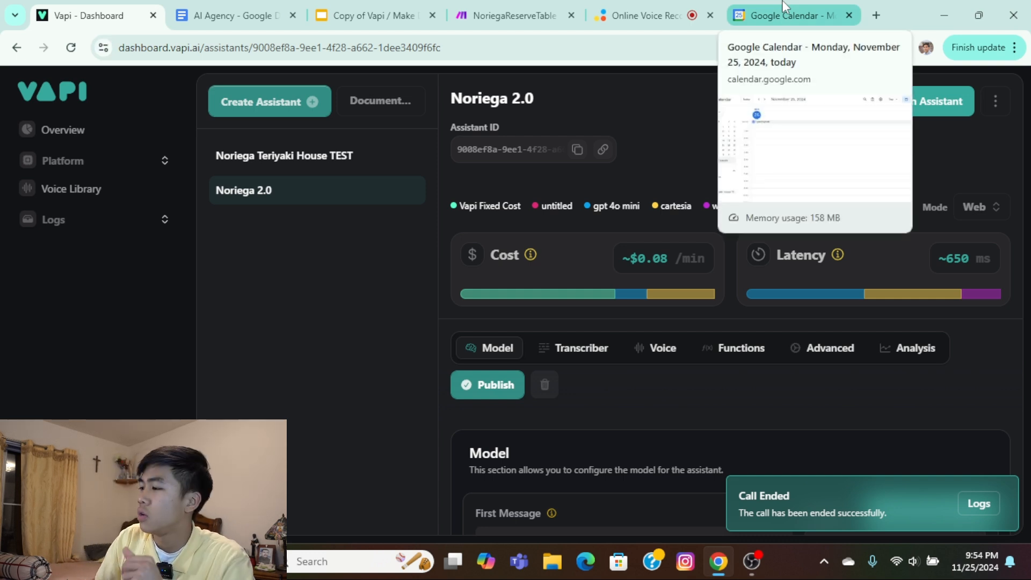
Switch to Google Calendar and show the afternoon of November 26, 2024 in day view.
left_click(784, 9)
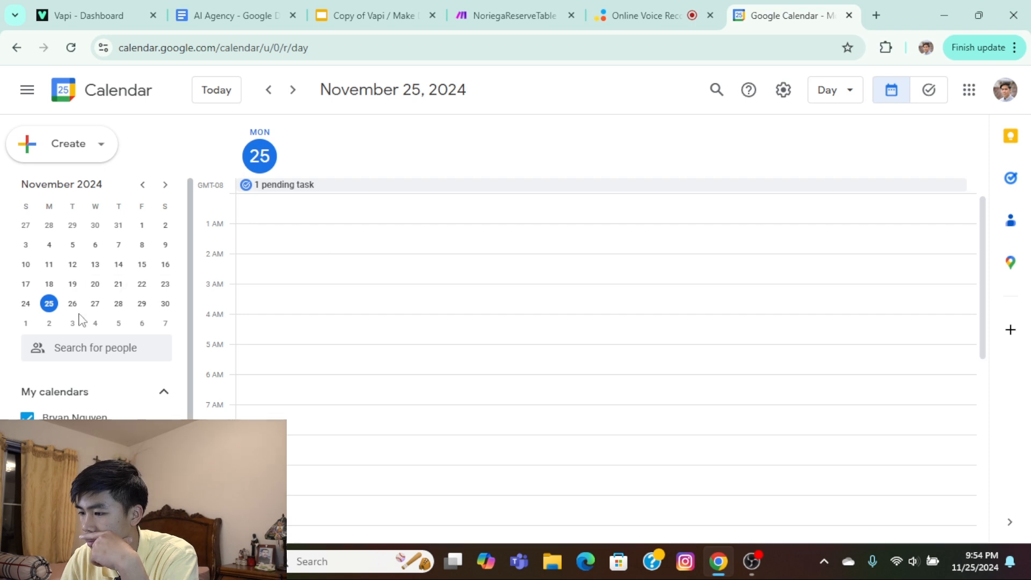
left_click(26, 304)
left_click(49, 306)
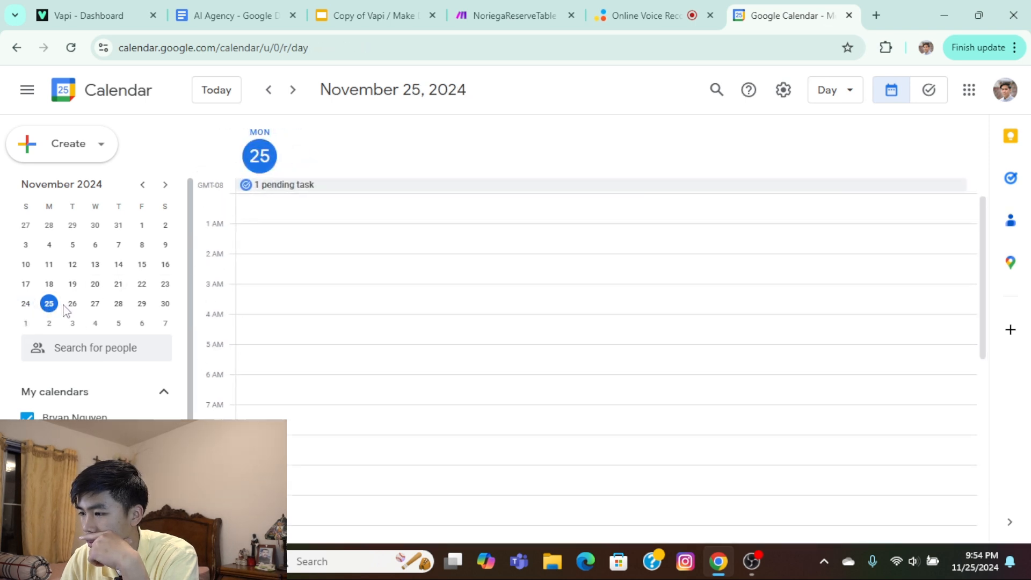
left_click(72, 304)
scroll(341, 334, "down", 6)
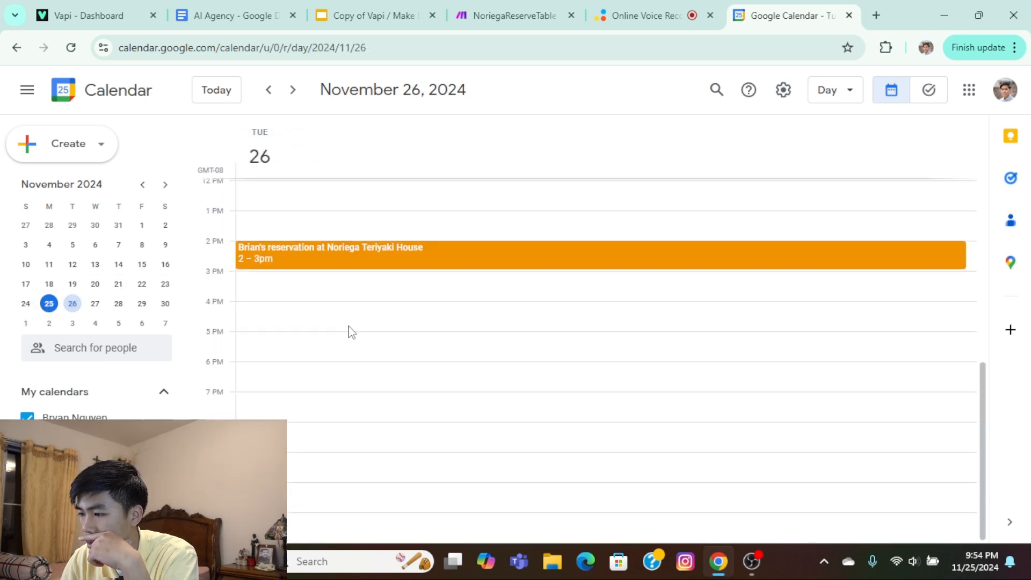
Open the 2 – 3pm Noriega Teriyaki House reservation, review its guest and description details, and close it.
left_click(369, 252)
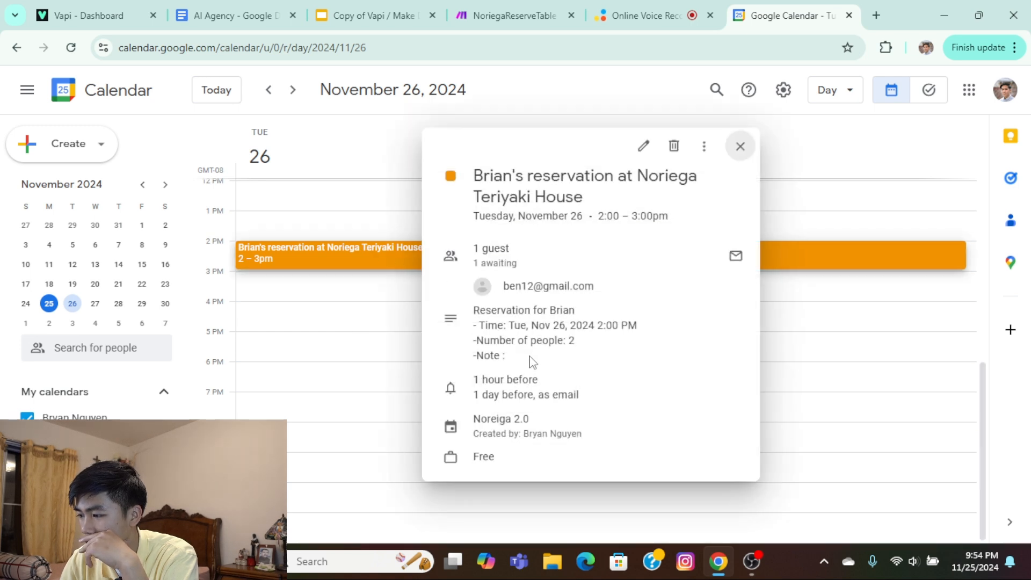
left_click_drag(530, 360, 492, 306)
left_click(507, 324)
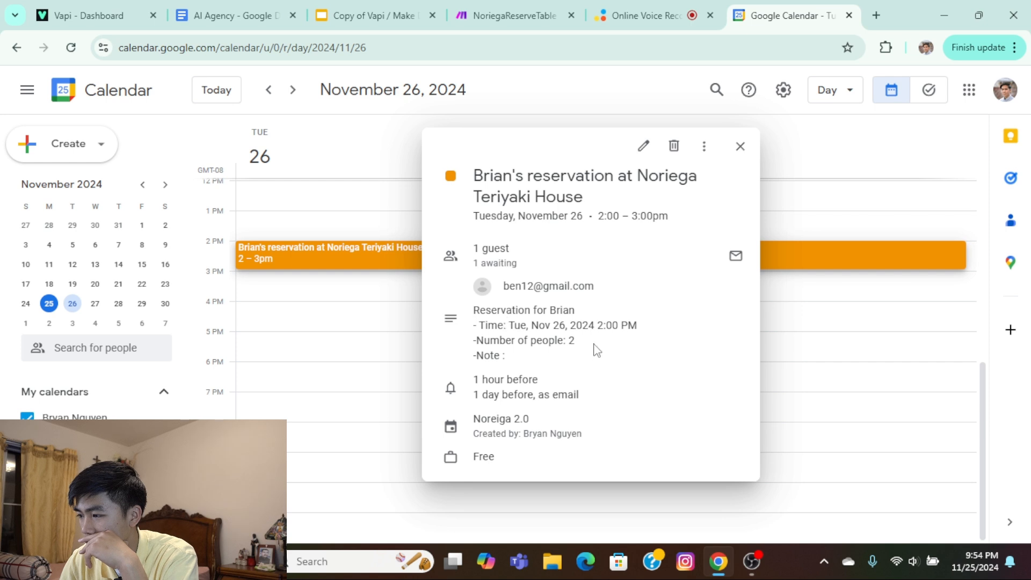
left_click_drag(596, 350, 533, 287)
left_click(650, 369)
left_click(740, 146)
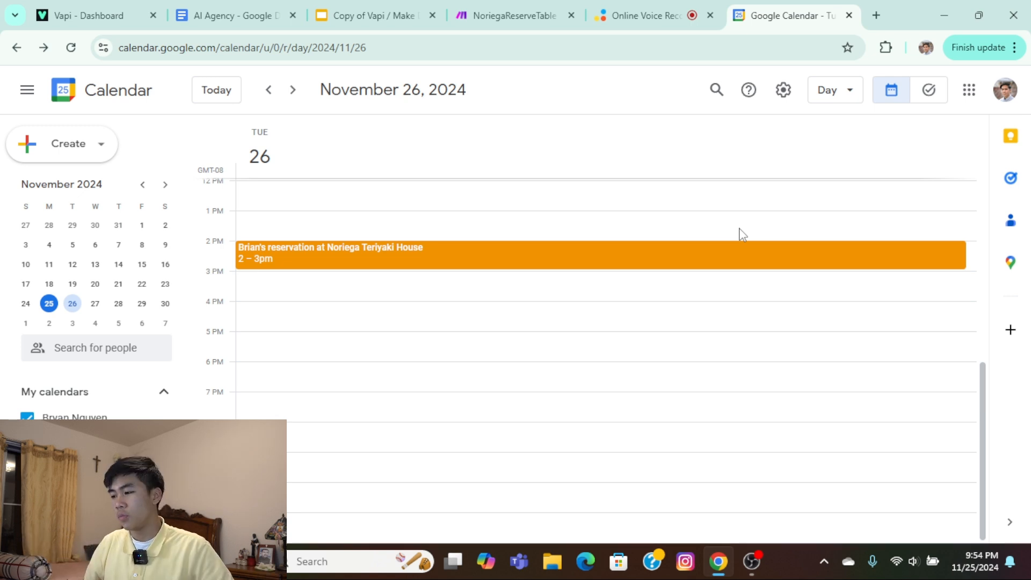
Switch to Make and open the NoriegaReserveTable run from November 25, 2024, 9:53:55 PM.
scroll(743, 235, "up", 3)
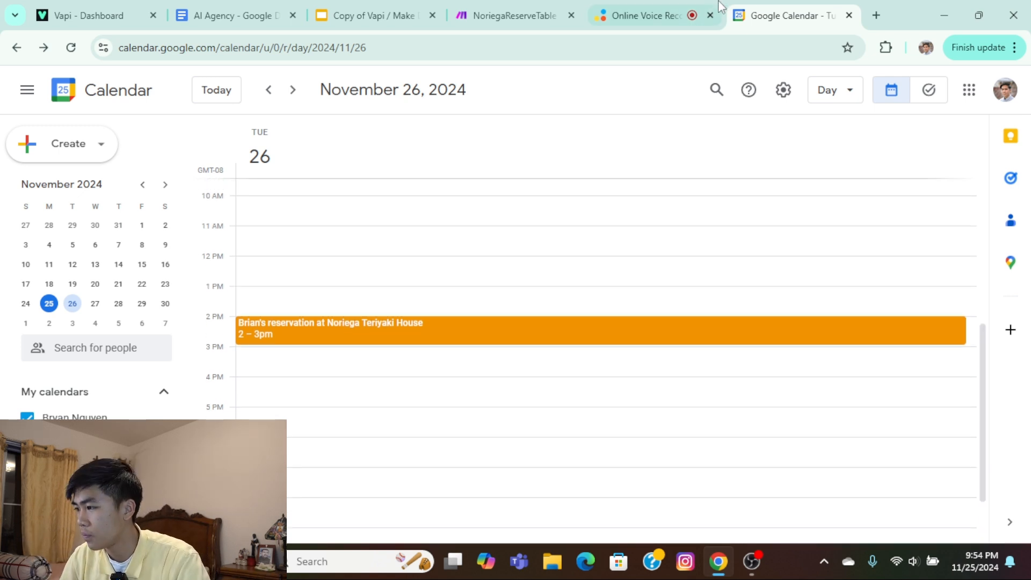
left_click(497, 10)
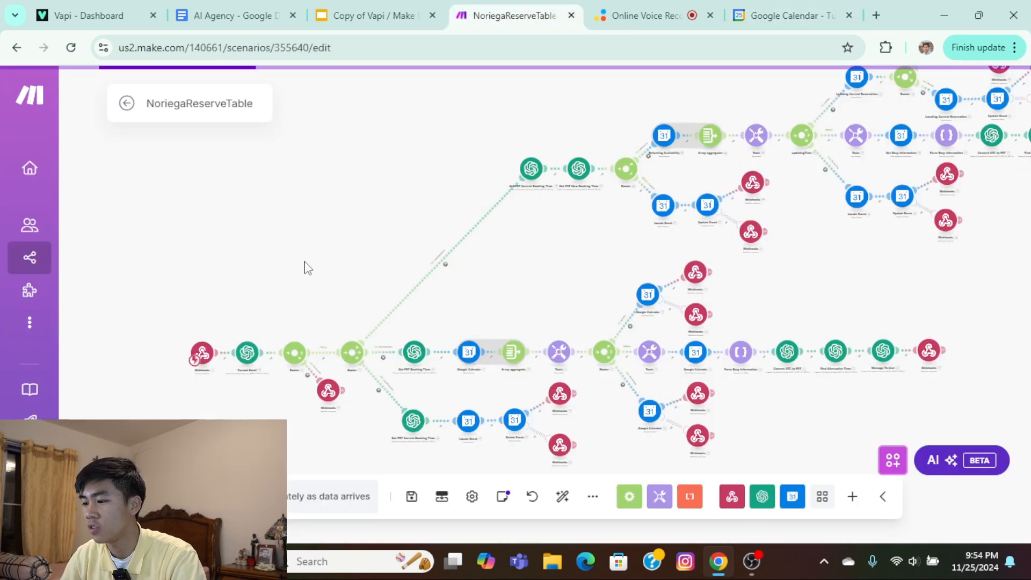
left_click(127, 103)
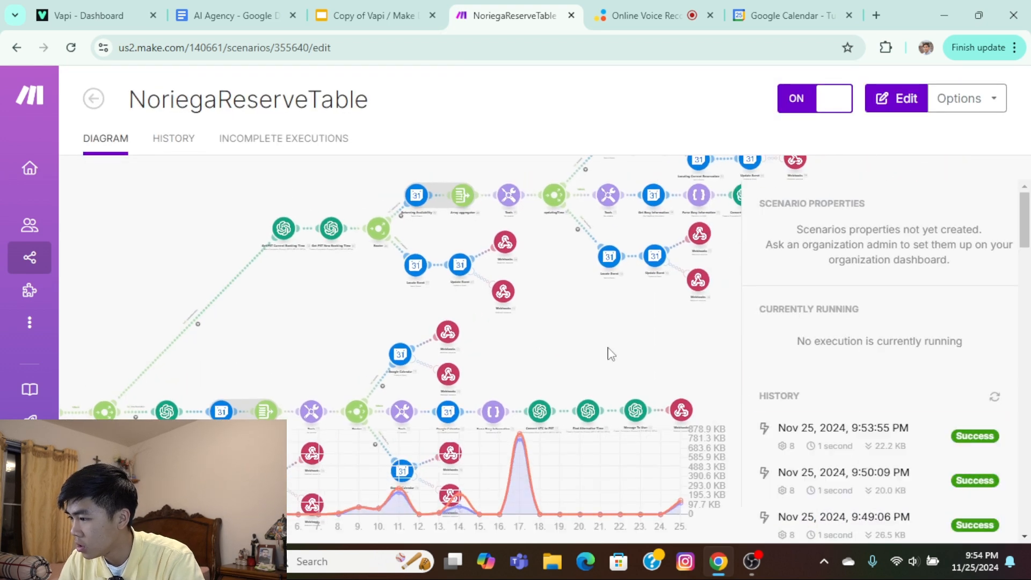
left_click(843, 427)
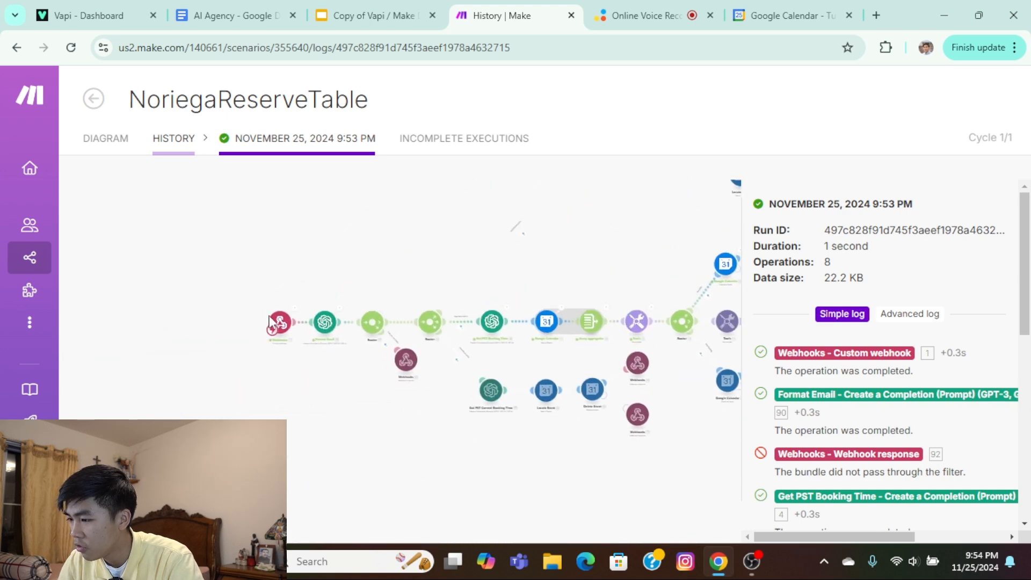
Inspect the custom webhook's output down to the toolCalls function arguments, and close the output details.
left_click(316, 303)
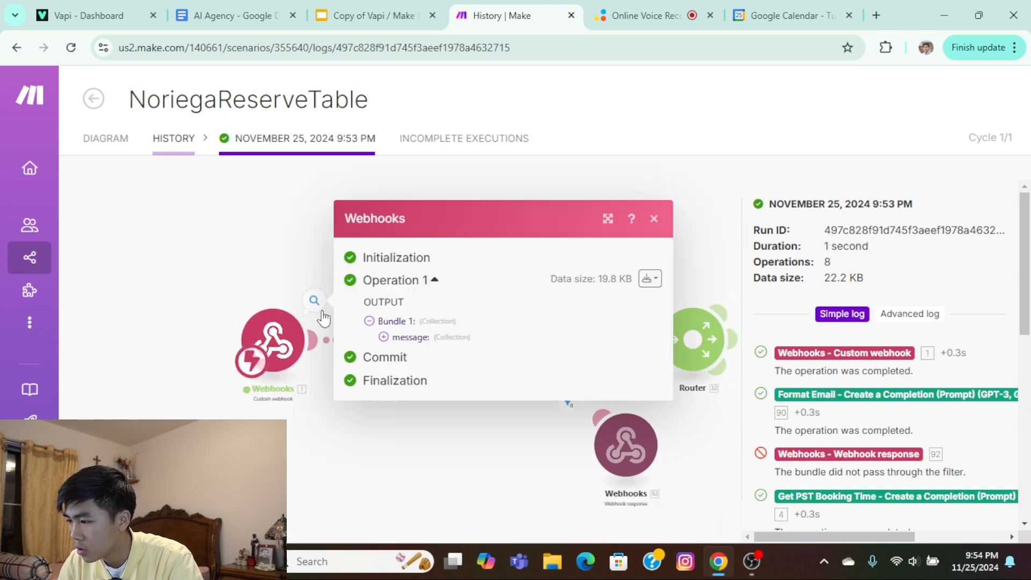
left_click(394, 338)
left_click(419, 320)
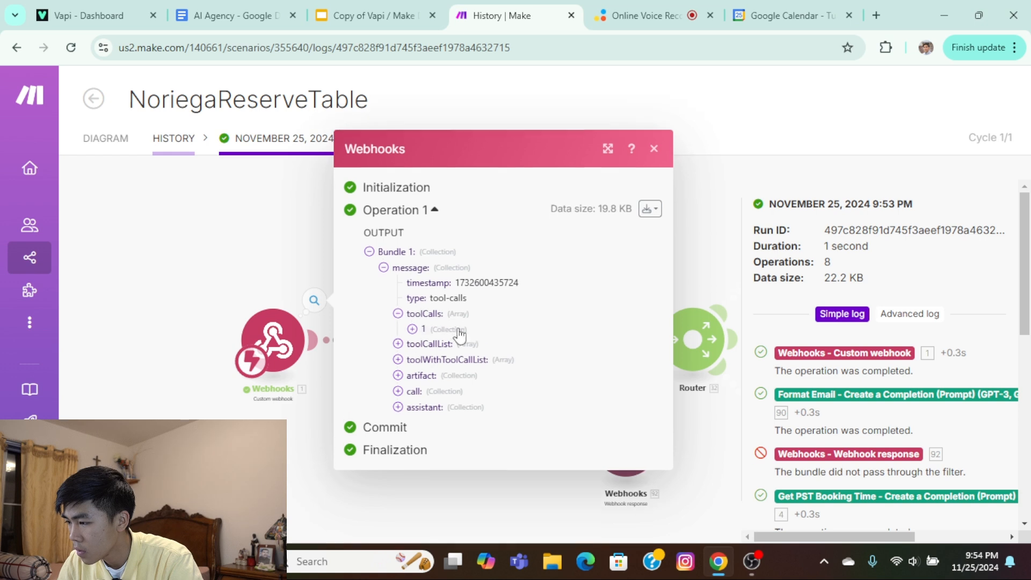
left_click(428, 331)
left_click(427, 347)
left_click(441, 366)
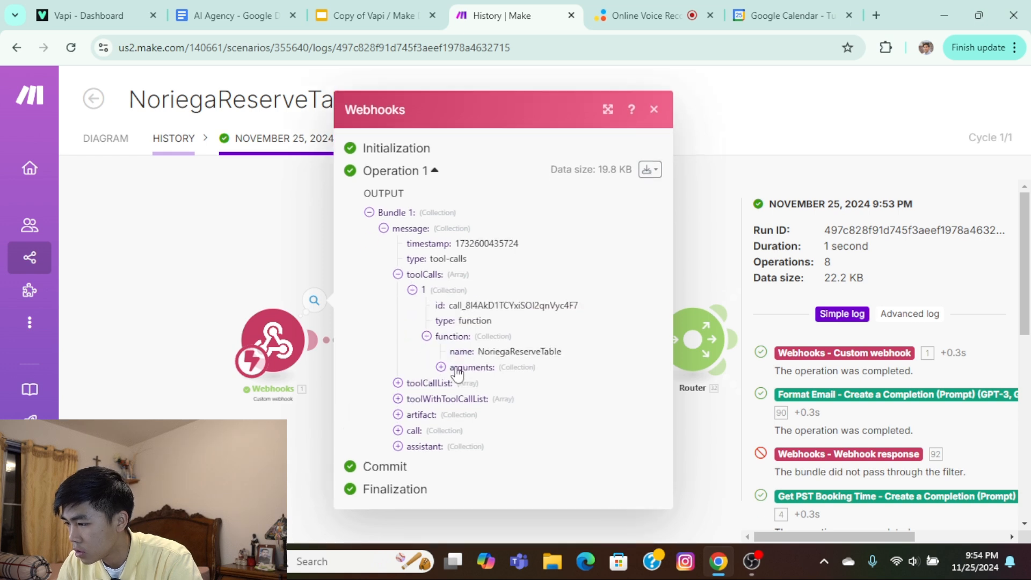
scroll(505, 344, "down", 1)
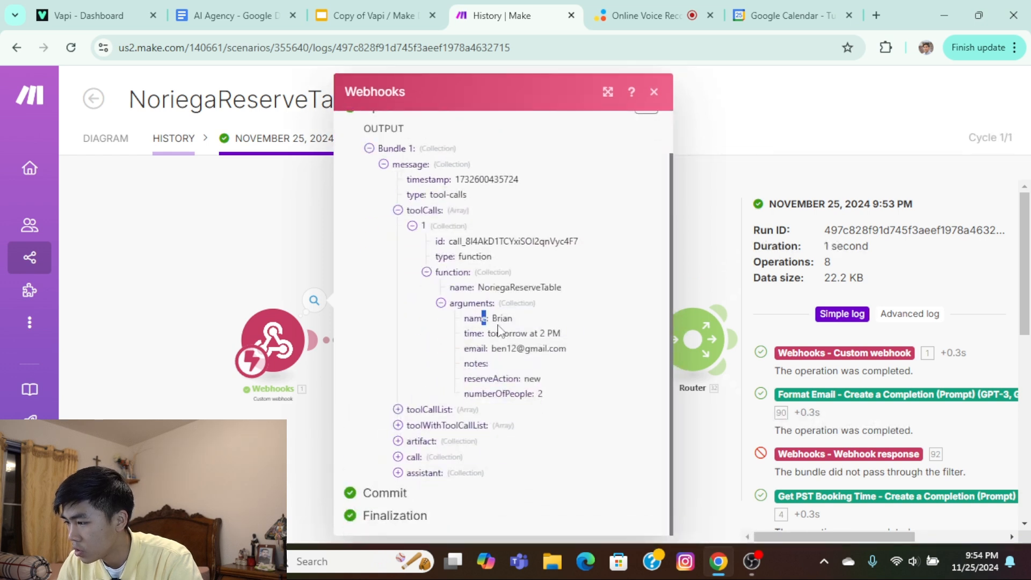
left_click_drag(498, 326, 554, 391)
left_click(554, 391)
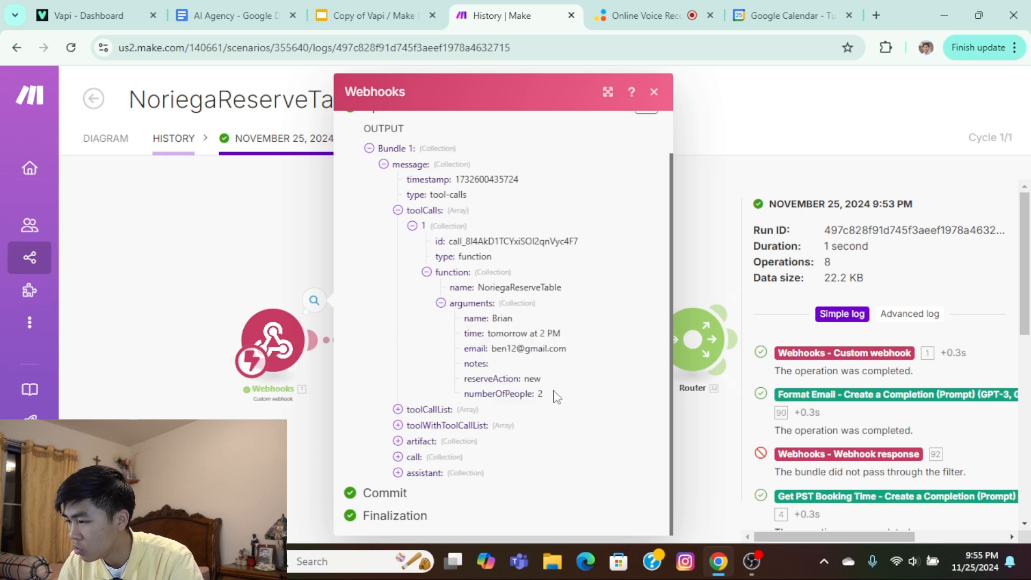
left_click(654, 92)
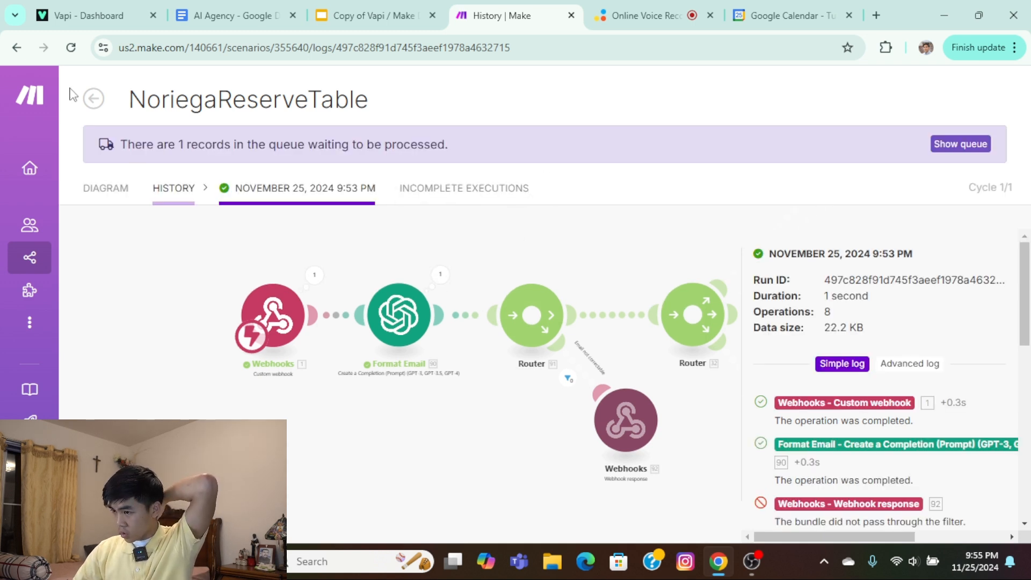
Trace the run's path to the Google Calendar Create an Event module and its webhook response, and return to the run history.
scroll(589, 265, "down", 3)
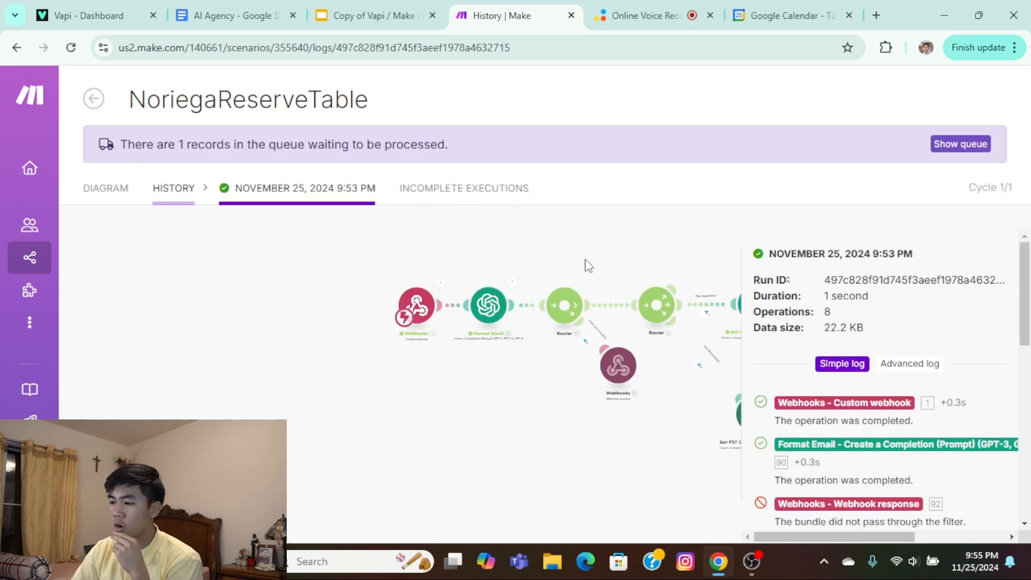
left_click_drag(679, 291, 242, 259)
left_click_drag(640, 207, 398, 298)
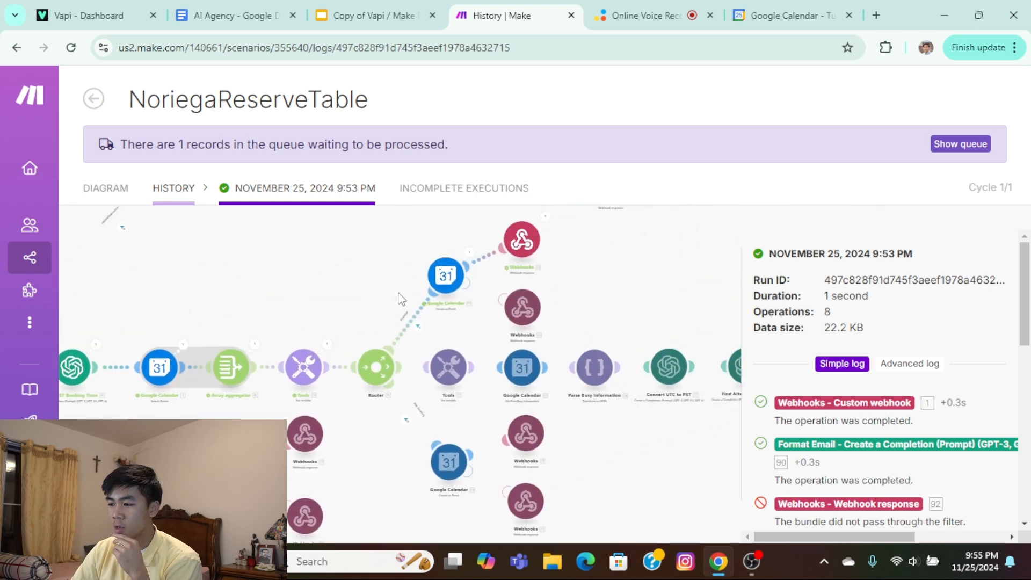
scroll(379, 322, "up", 3)
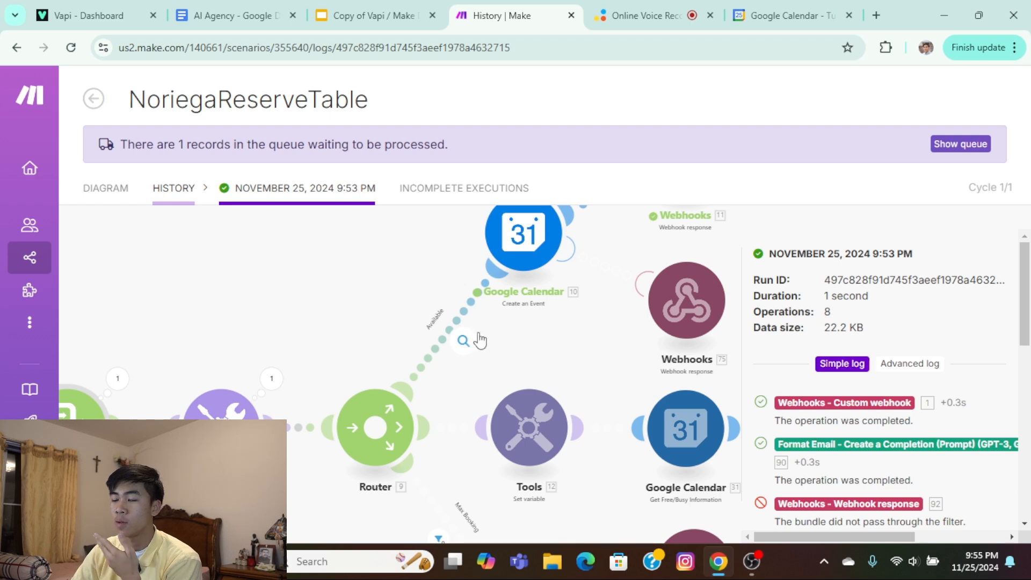
left_click_drag(542, 330, 403, 426)
left_click_drag(619, 313, 586, 340)
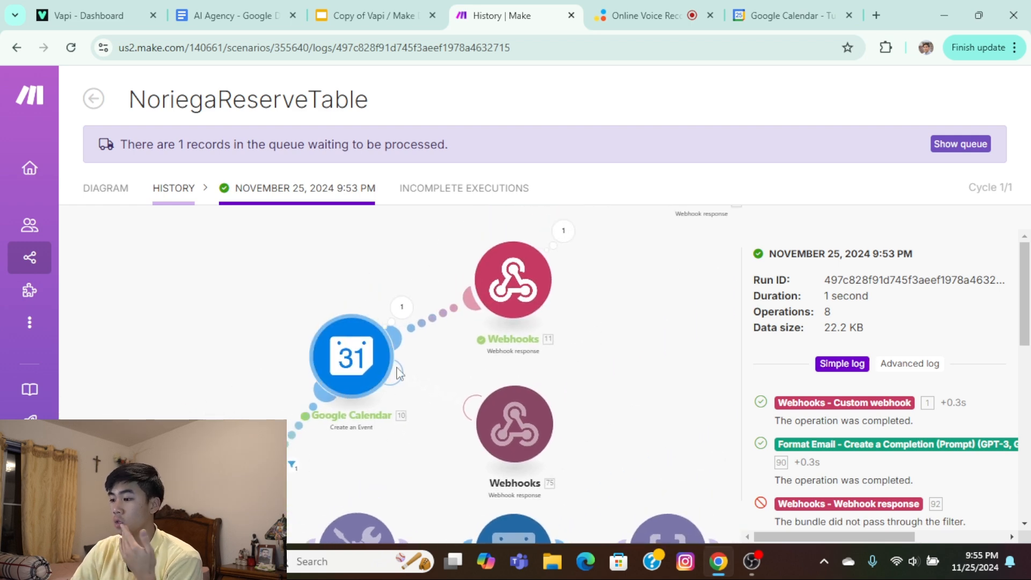
scroll(161, 267, "down", 3)
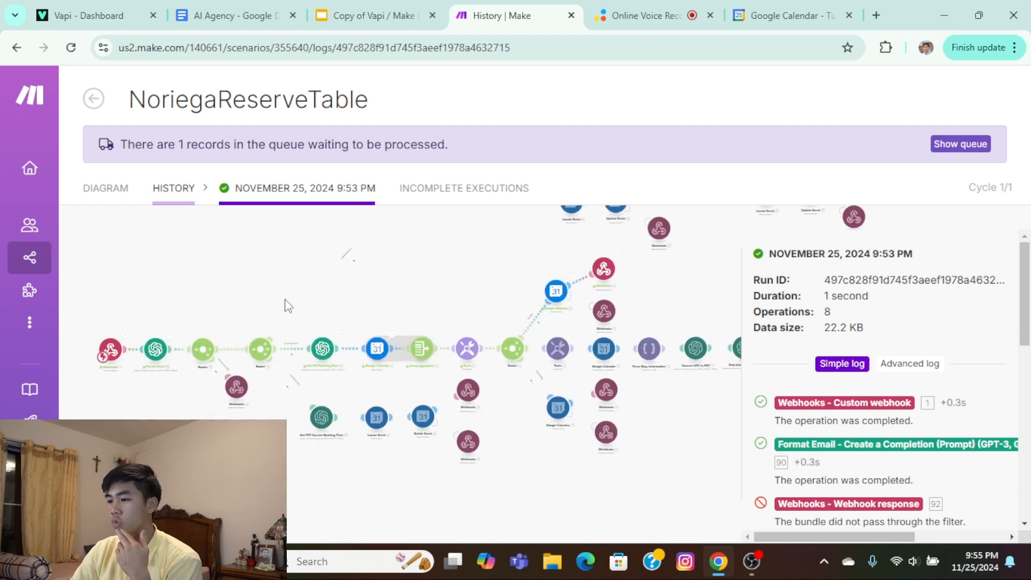
left_click_drag(111, 273, 288, 306)
left_click(93, 102)
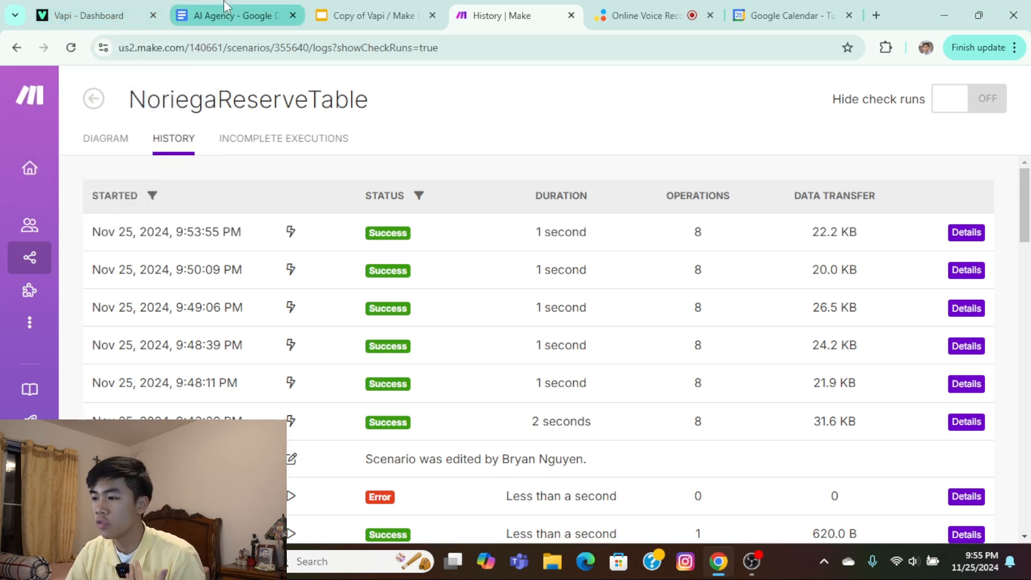
Switch to the AI Agency document in Google Docs and open the linked NoriegaReserveTable.json file.
mouse_move(231, 8)
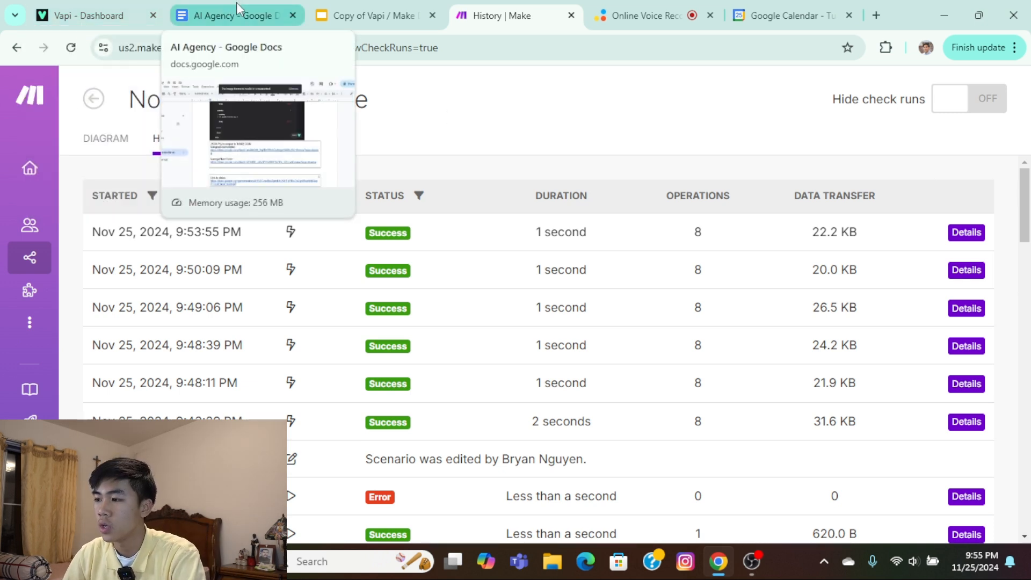
left_click(265, 24)
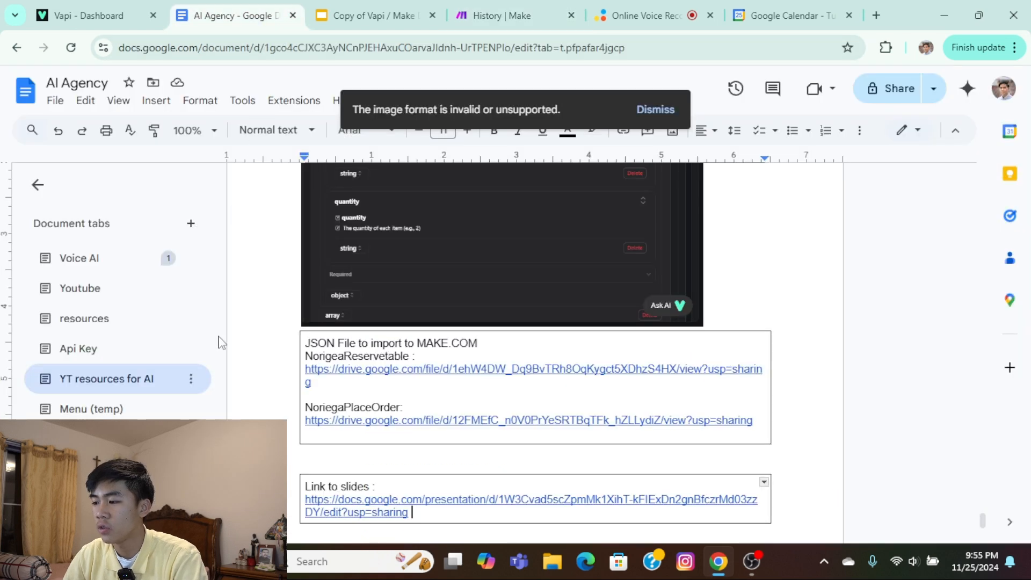
scroll(429, 403, "down", 2)
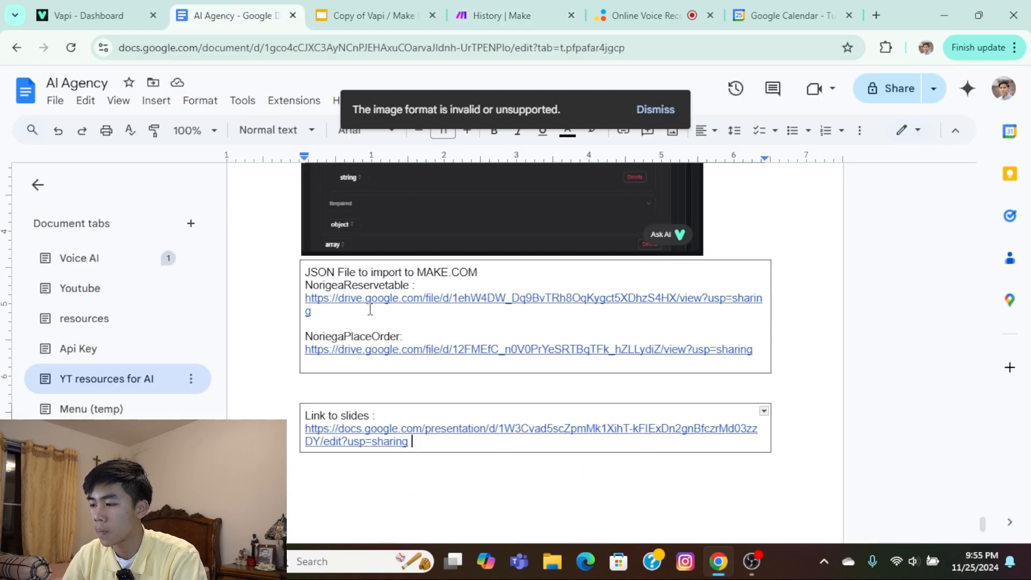
scroll(372, 380, "up", 2)
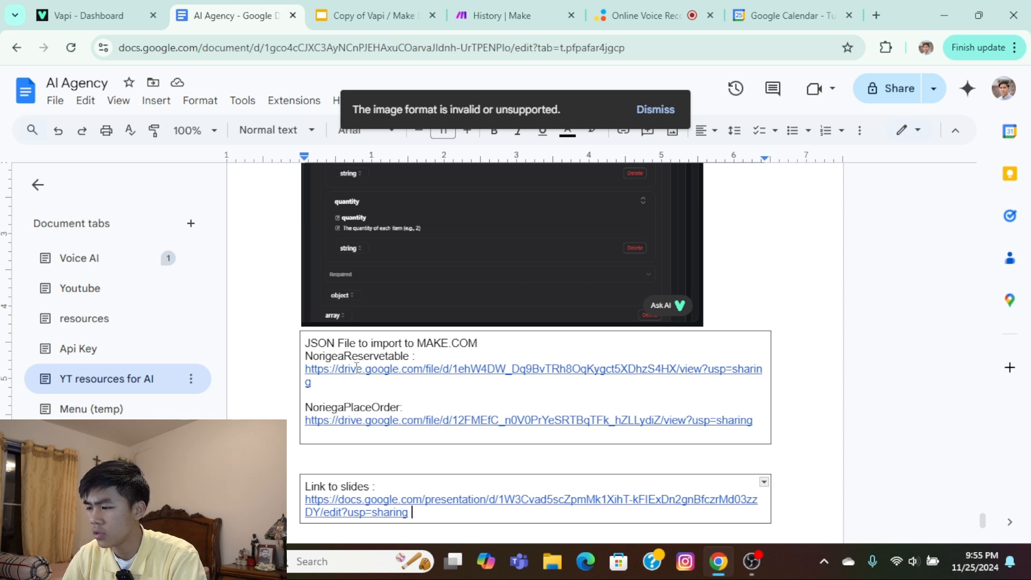
left_click(350, 376)
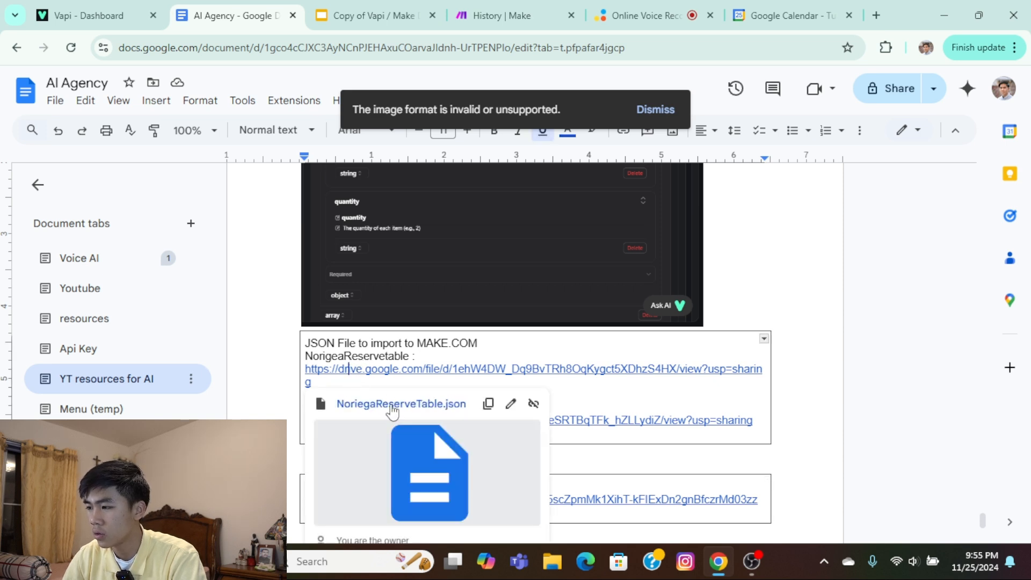
left_click(392, 407)
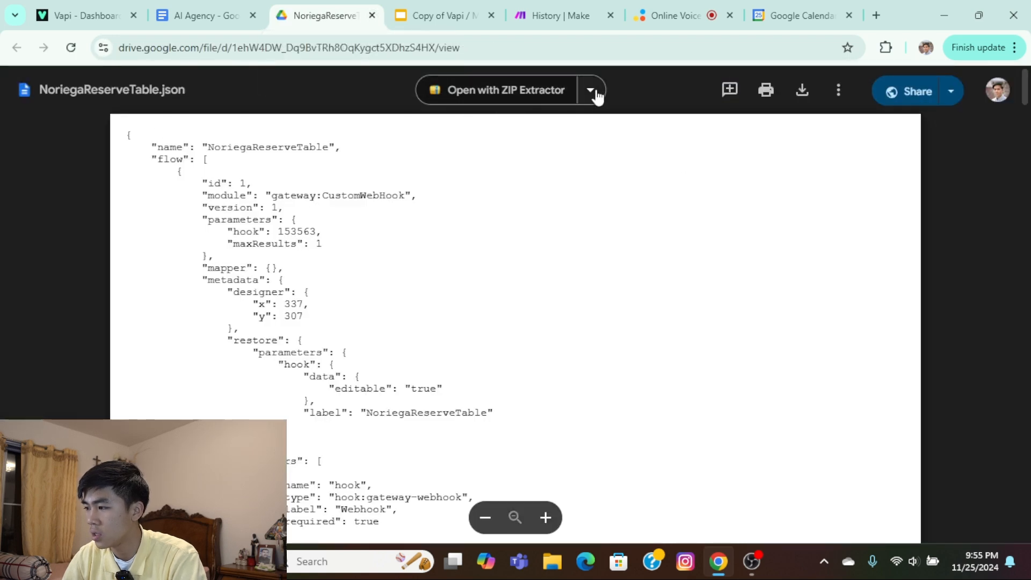
Check which apps can open the JSON file, and close the file.
left_click(590, 90)
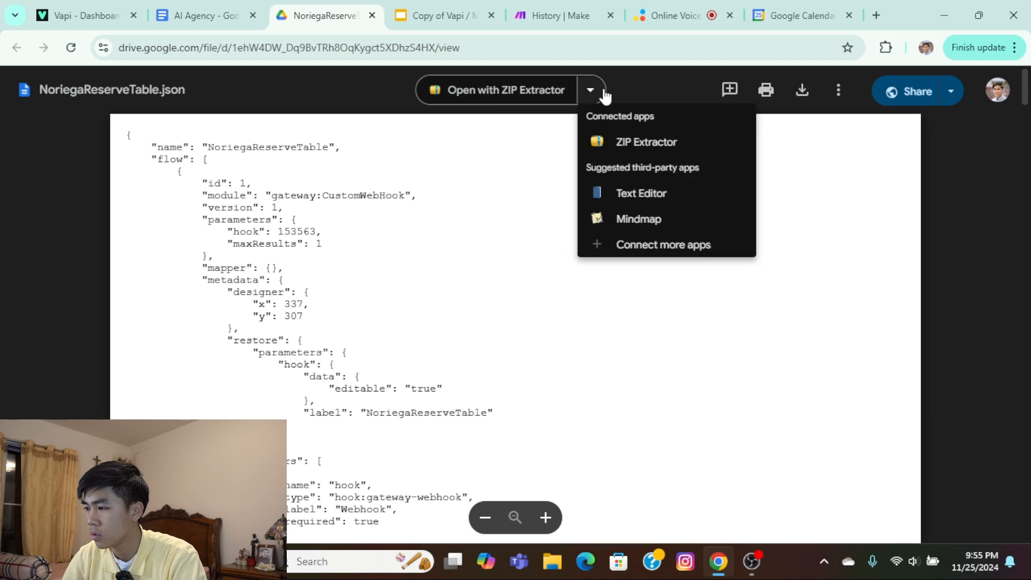
left_click(604, 95)
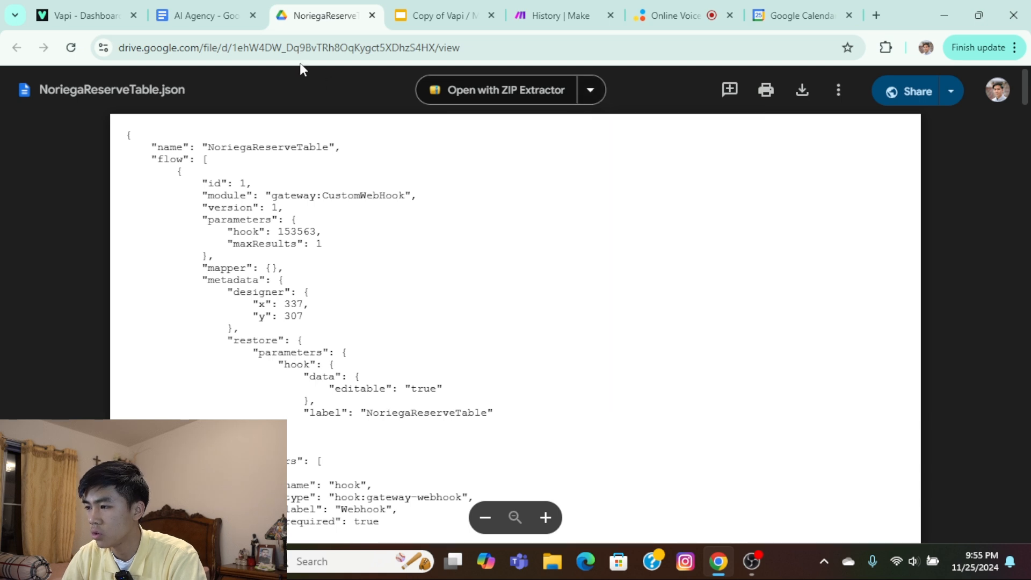
left_click(372, 15)
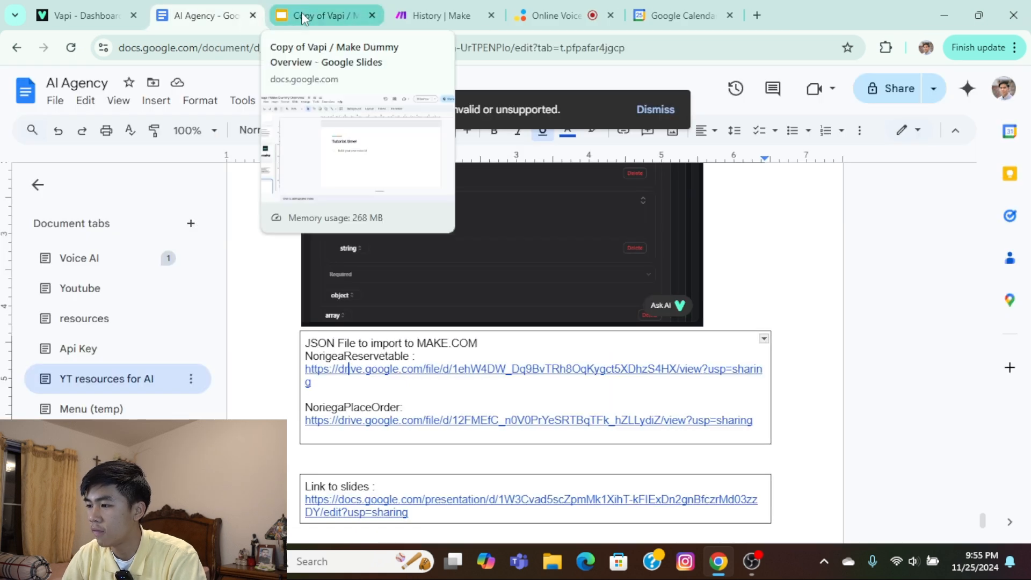
Switch back to Make and create a new scenario built from scratch.
left_click(433, 15)
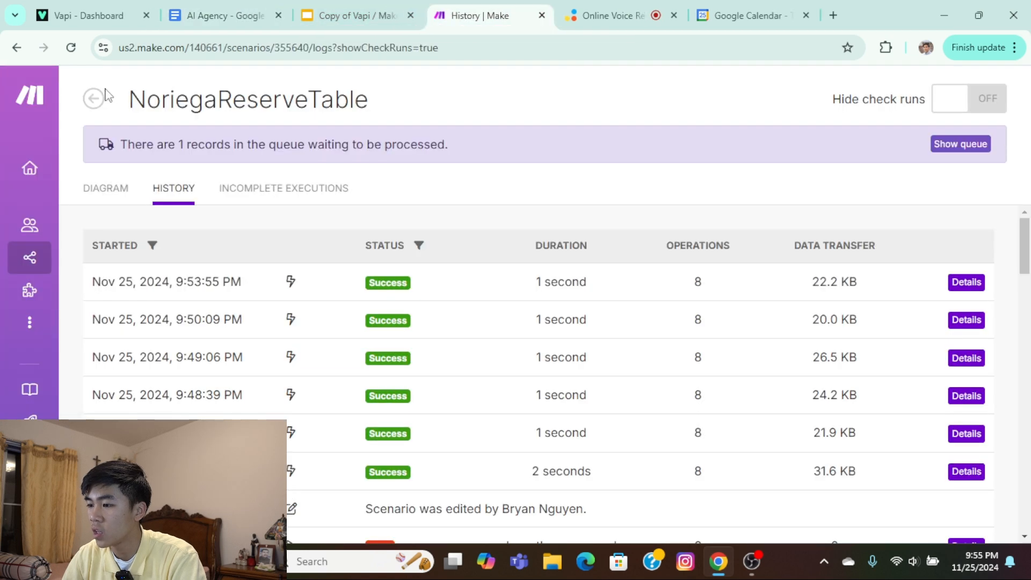
left_click(94, 97)
left_click(37, 168)
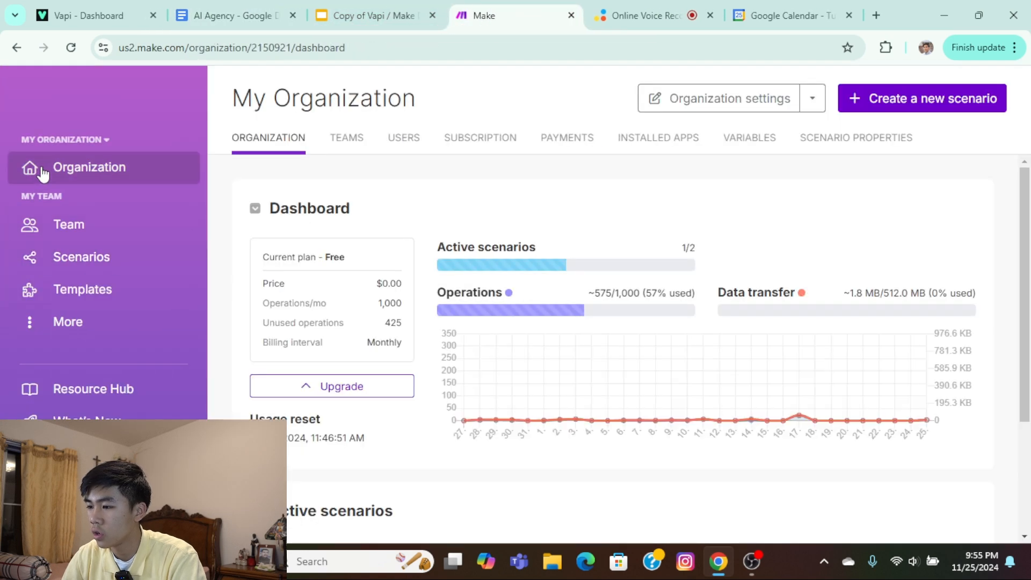
left_click(81, 257)
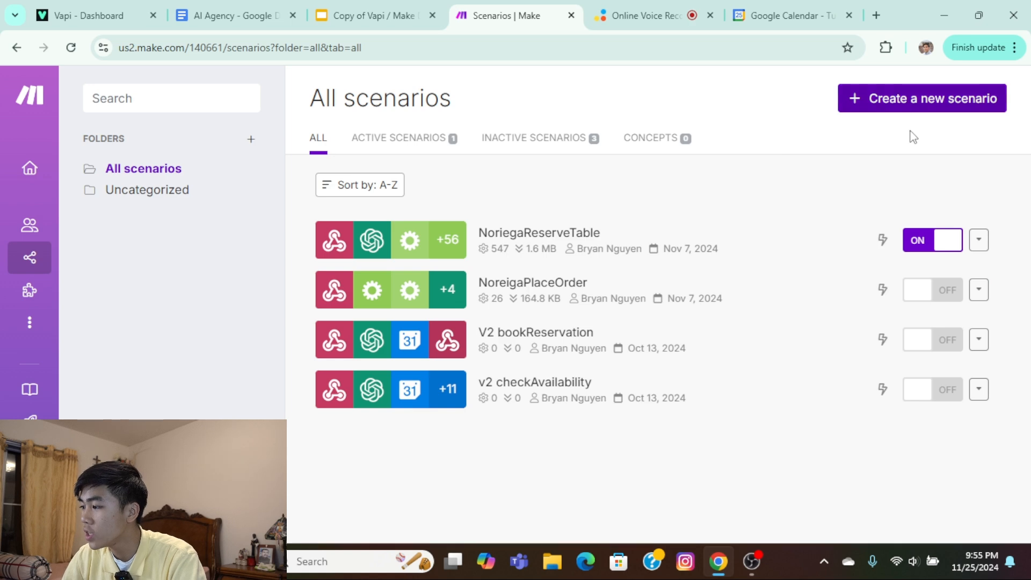
left_click(919, 106)
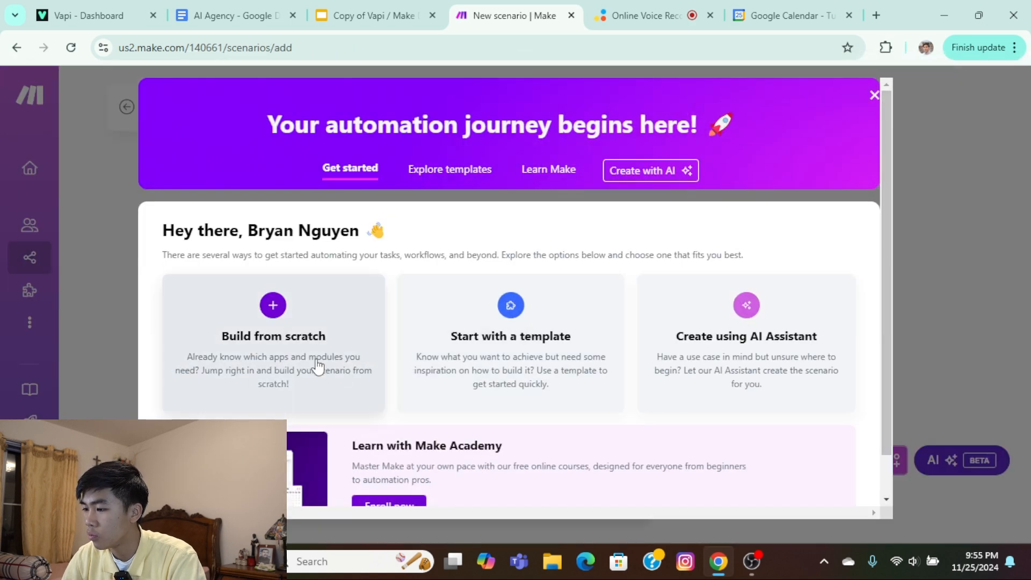
left_click(316, 362)
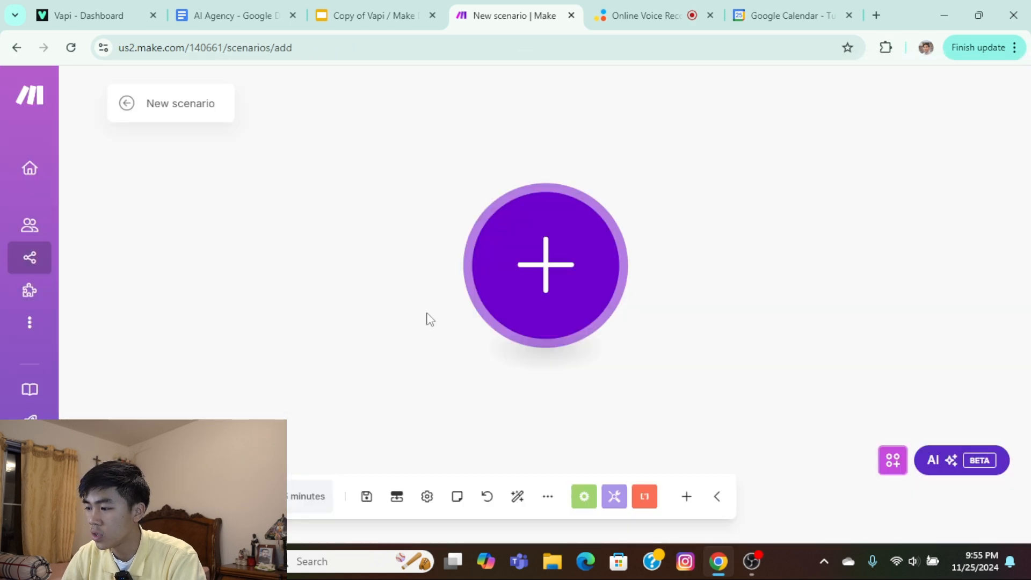
Import the blueprint file blueprint (1).json from Downloads into the new scenario.
left_click(546, 498)
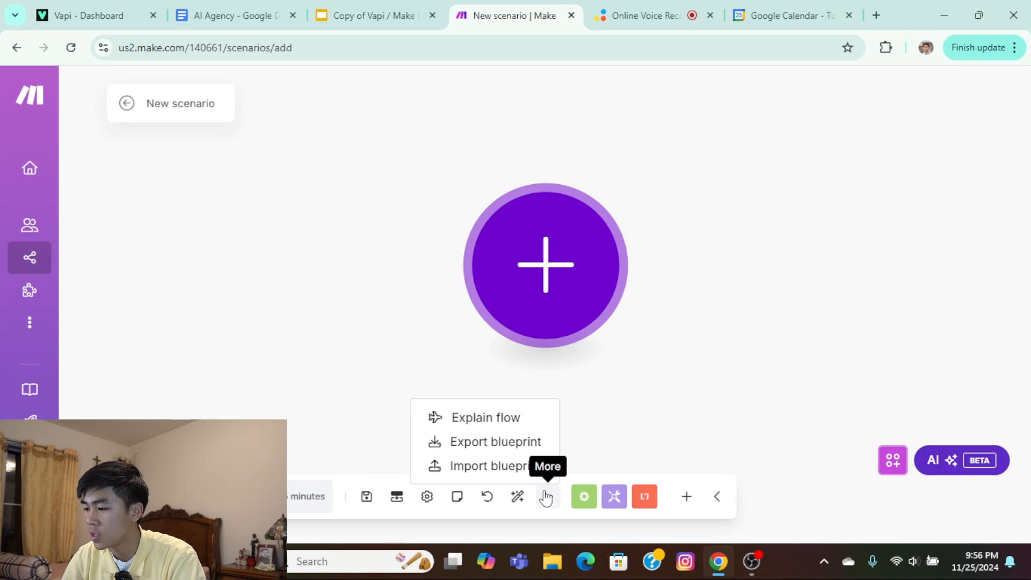
left_click(526, 465)
left_click(413, 316)
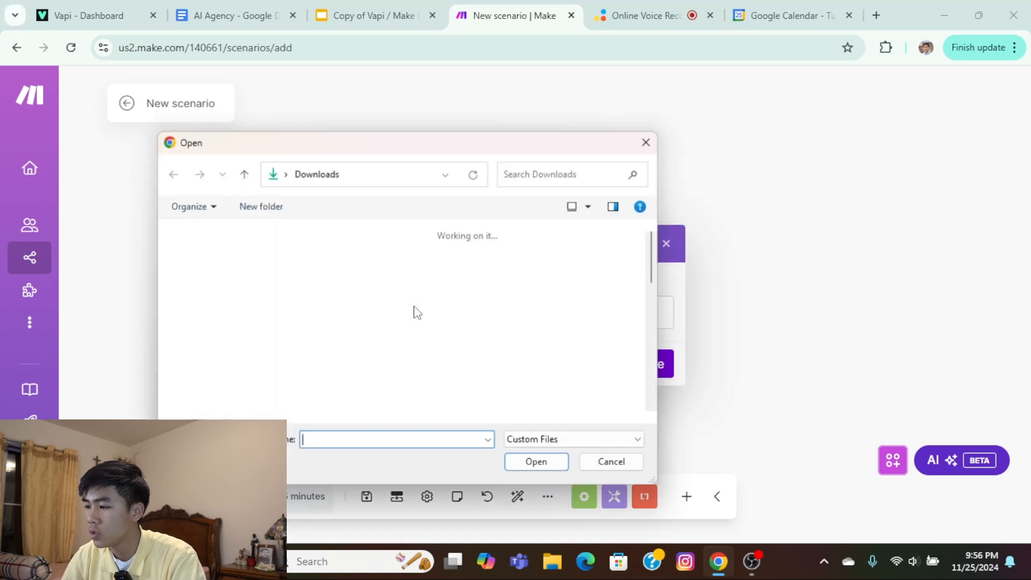
left_click(454, 292)
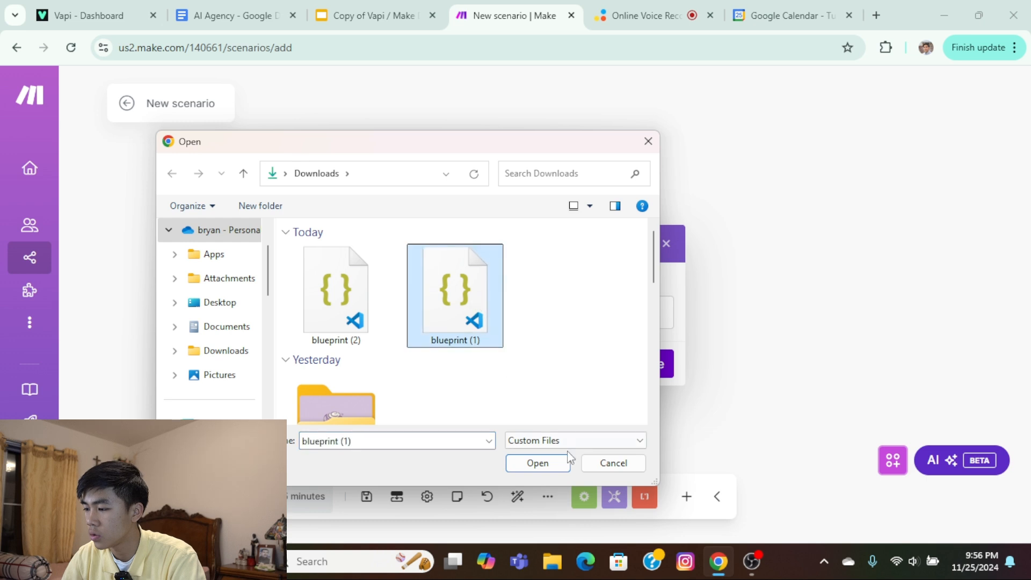
left_click(548, 461)
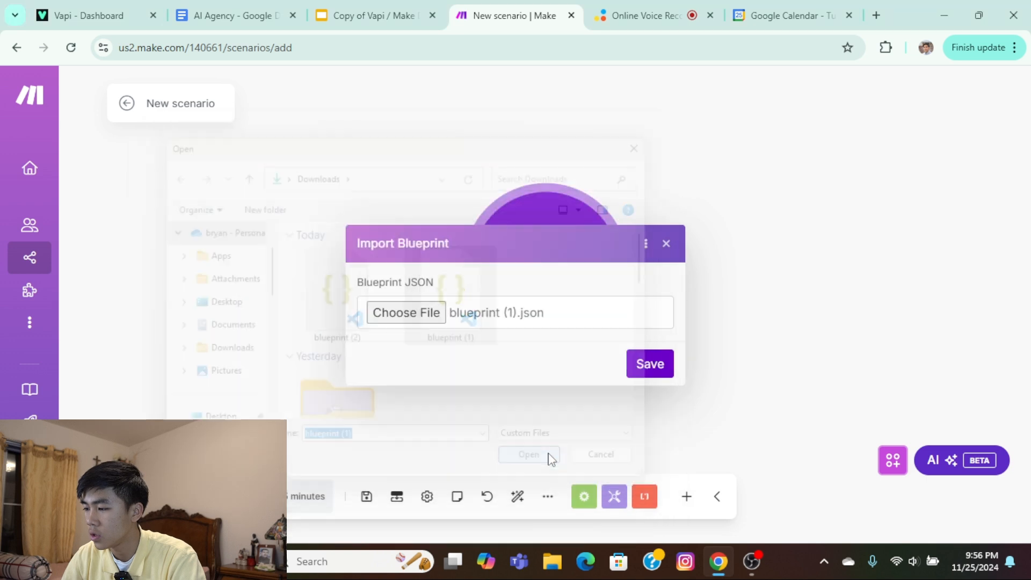
left_click(655, 375)
scroll(474, 315, "down", 1)
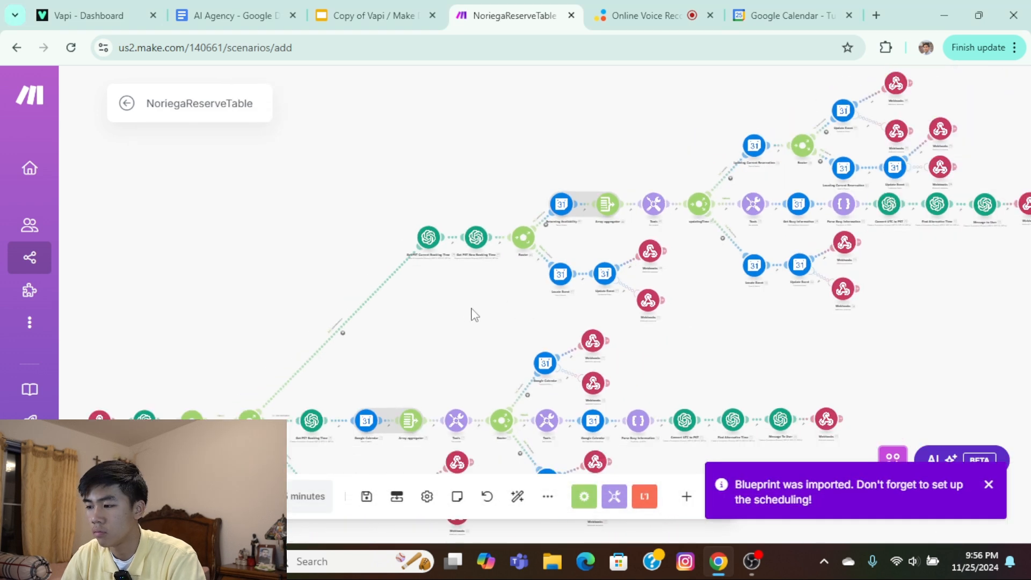
left_click_drag(471, 300, 539, 251)
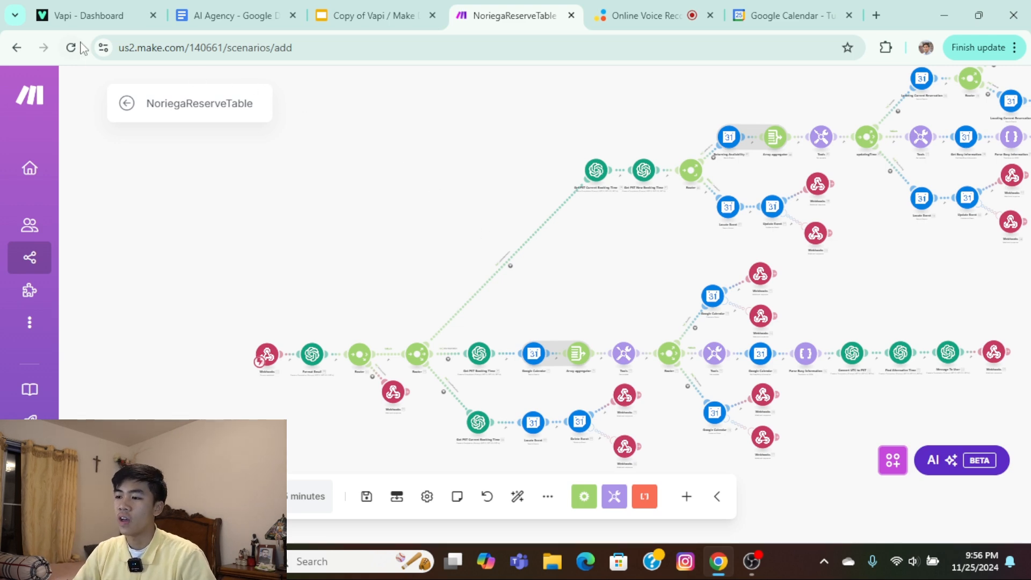
left_click_drag(233, 345, 318, 144)
scroll(309, 121, "up", 5)
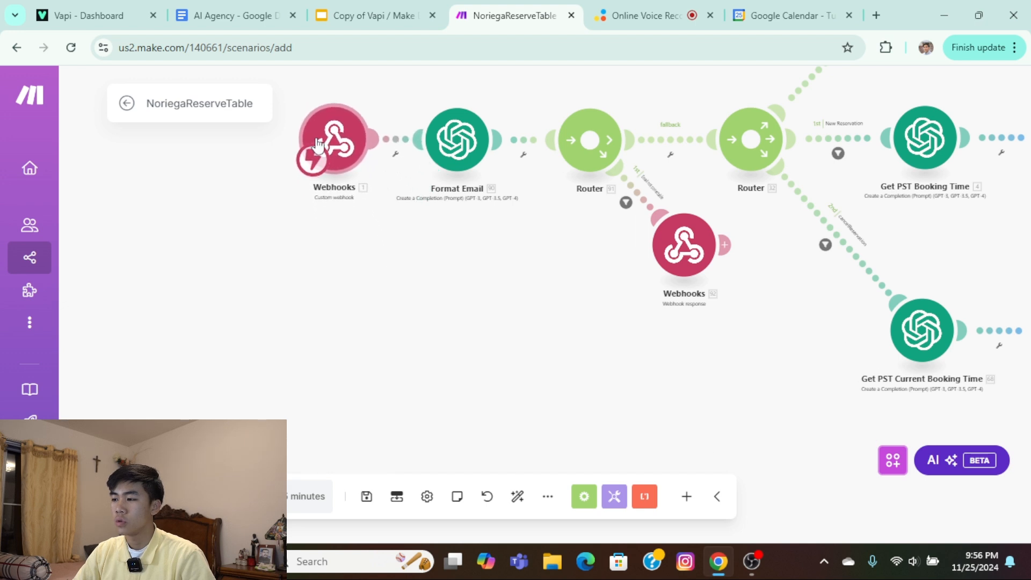
Switch to the Vapi dashboard and create a new assistant named Noriega 3.0 from the Blank Template.
left_click(89, 15)
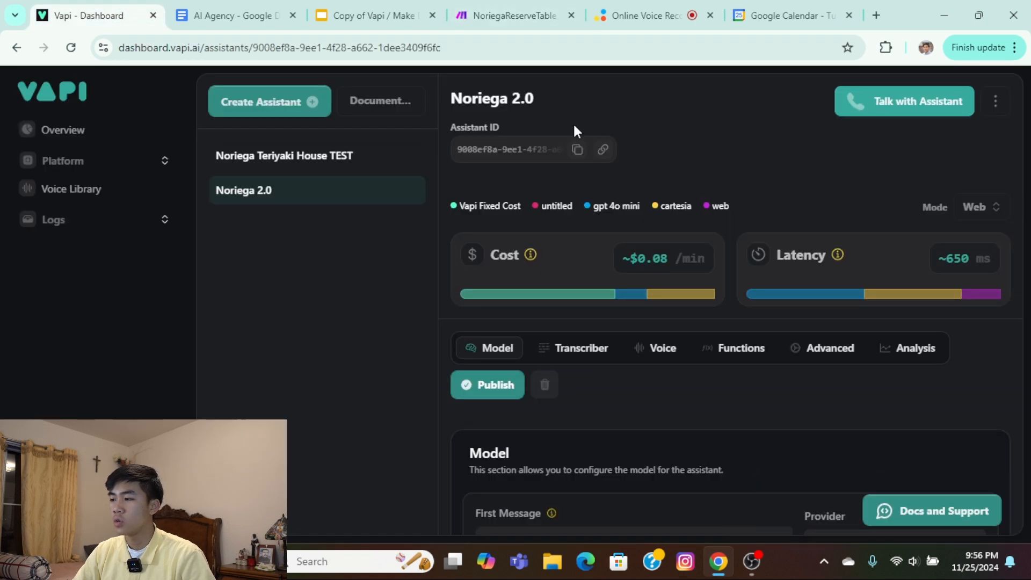
left_click(298, 111)
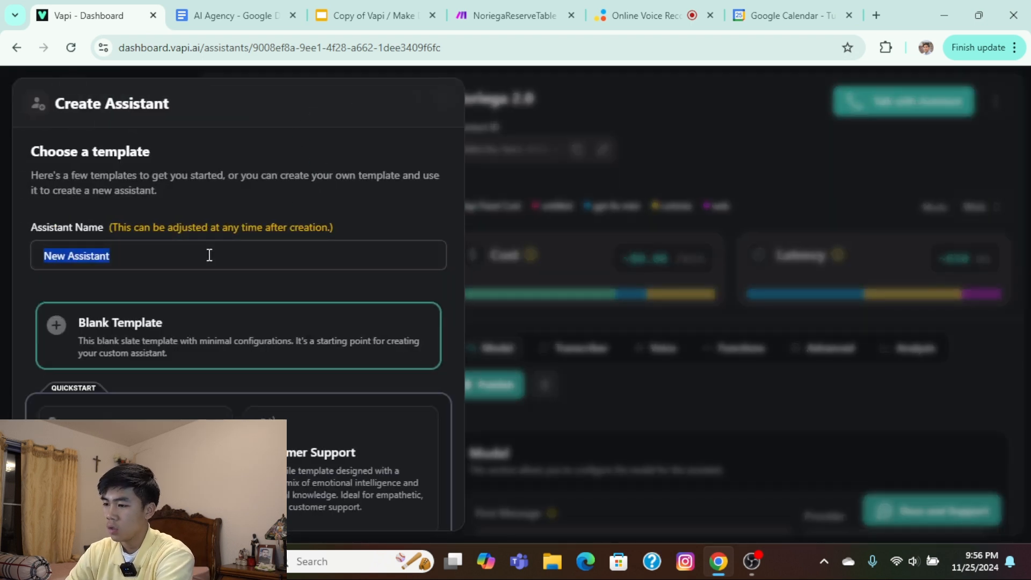
type("no")
key("BackSpace")
type("N")
key("BackSpace")
key("BackSpace")
type("Nori")
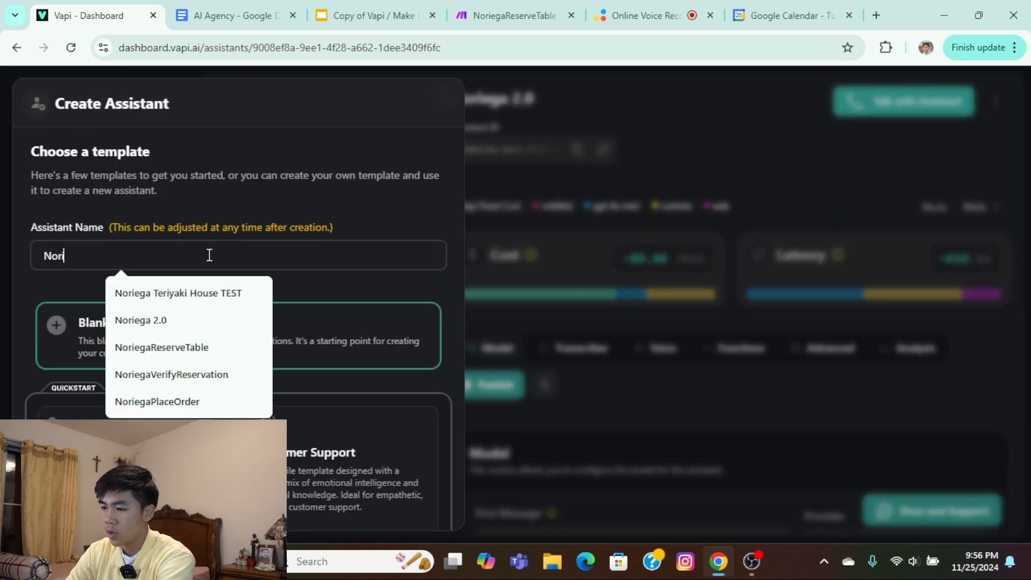
type("ega 3.0")
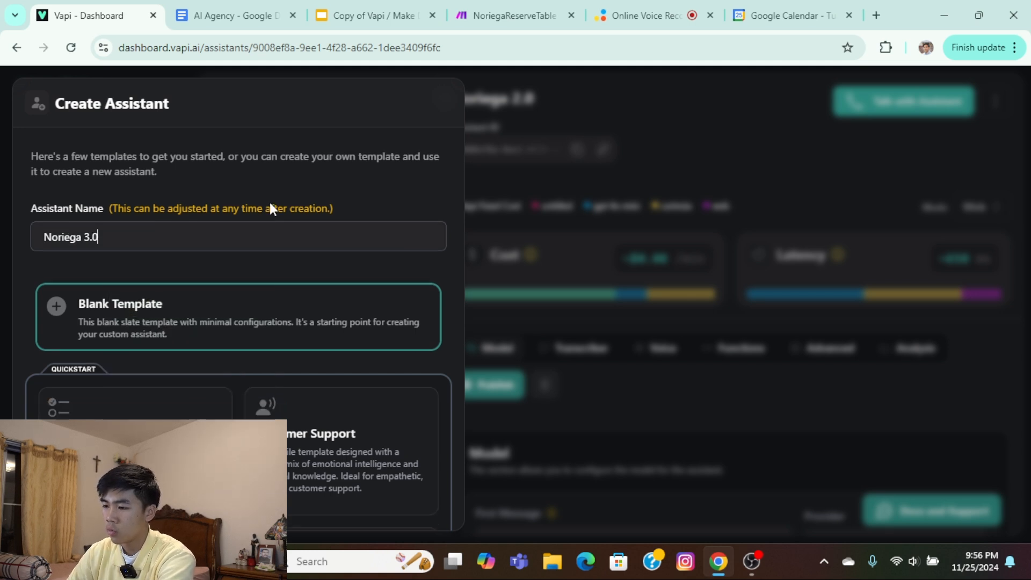
scroll(249, 299, "down", 4)
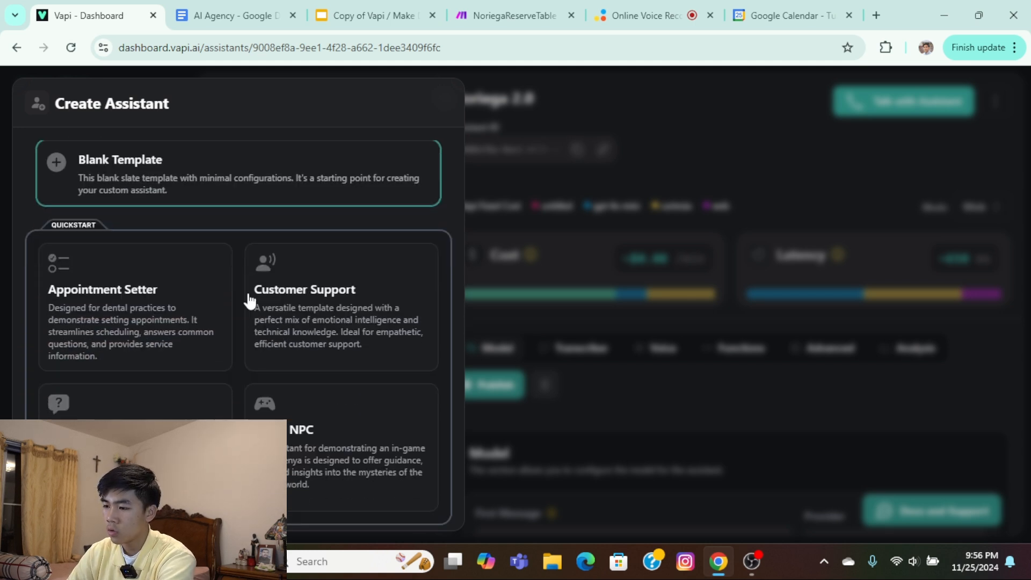
left_click(370, 507)
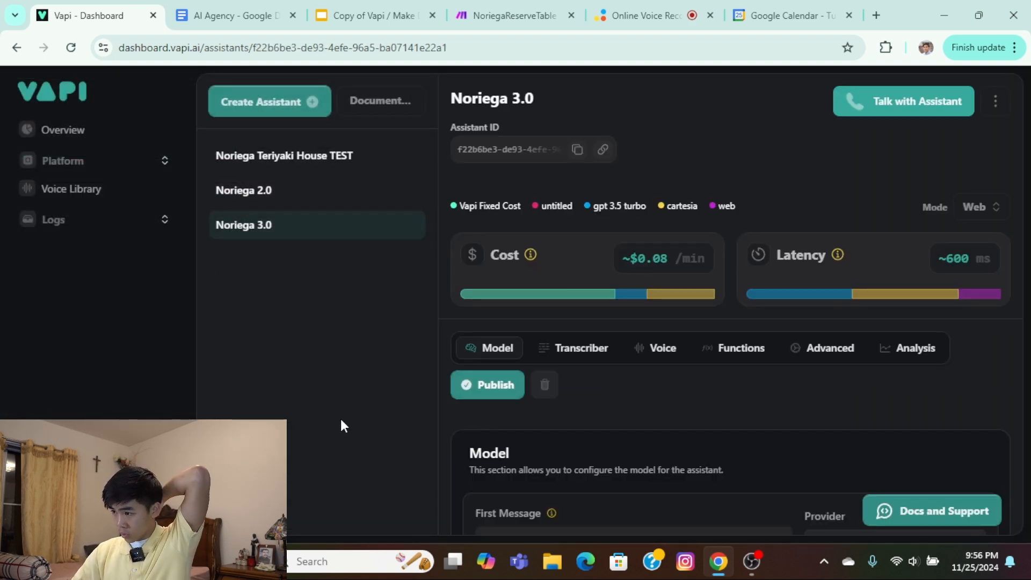
Select the placeholder system prompt of Noriega 3.0, and go to the System prompt section at the start of the AI Agency document in Google Docs.
scroll(737, 311, "down", 5)
left_click_drag(673, 253, 515, 232)
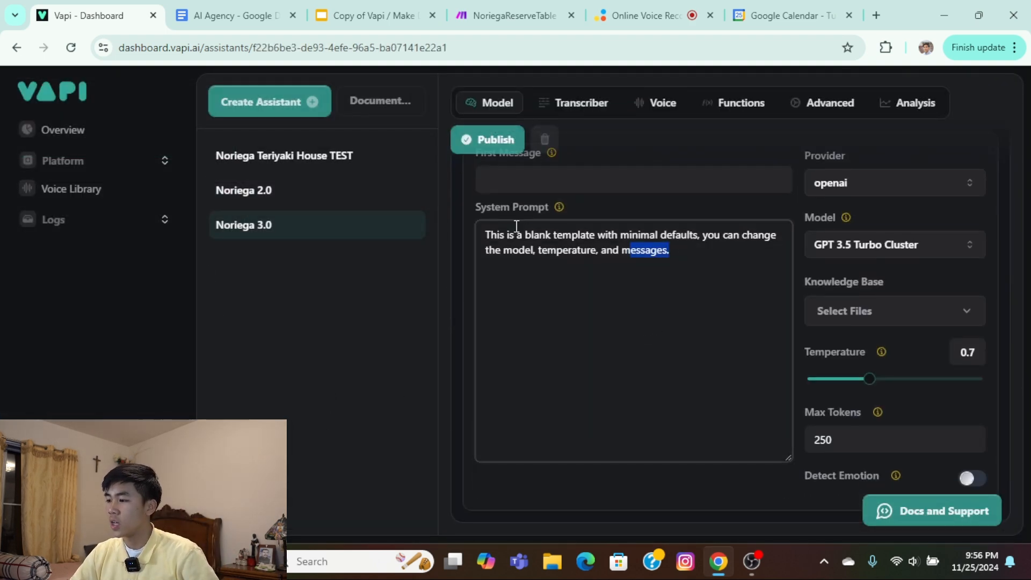
left_click(246, 11)
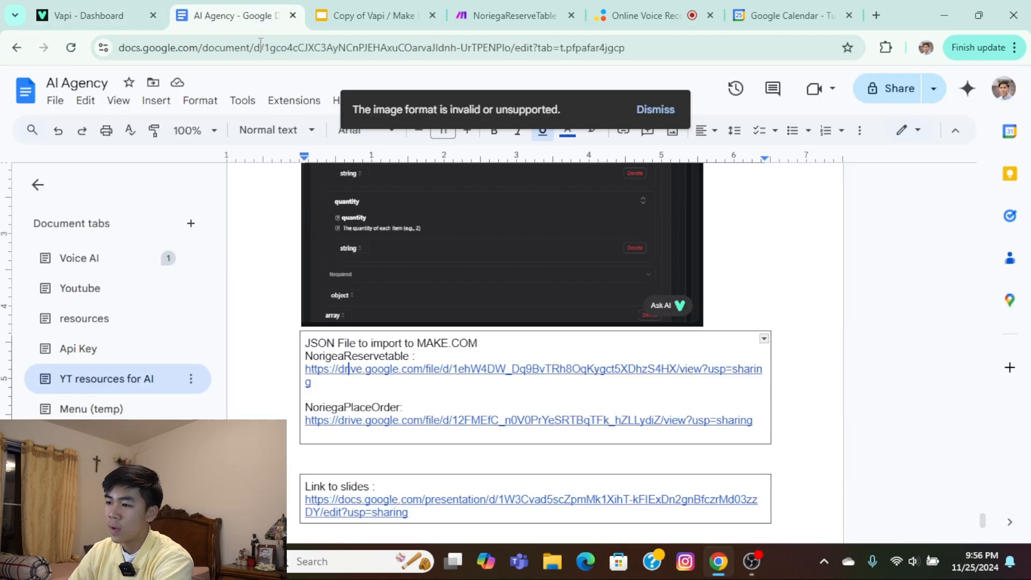
scroll(543, 373, "up", 10)
scroll(544, 373, "up", 20)
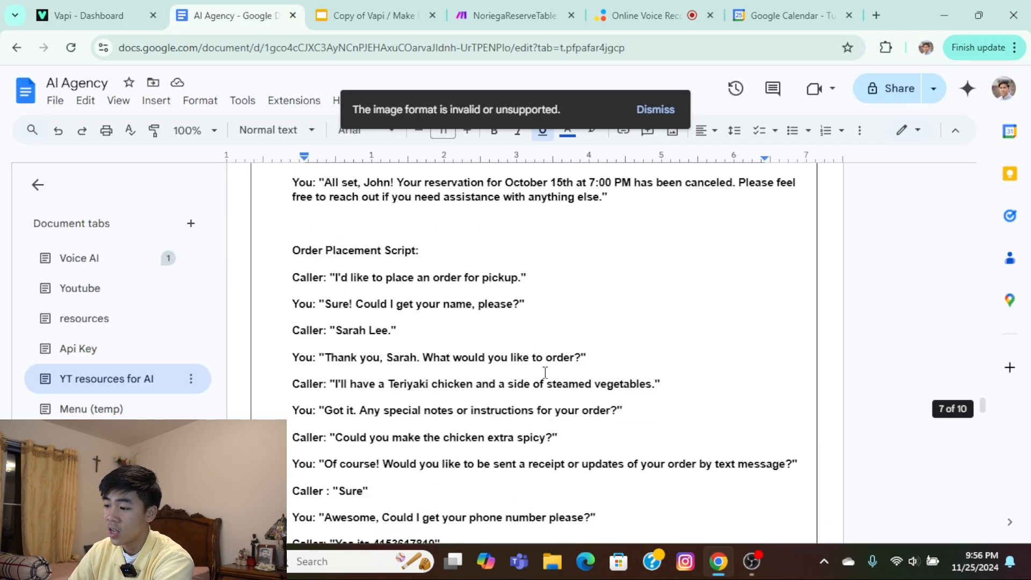
scroll(323, 387, "up", 20)
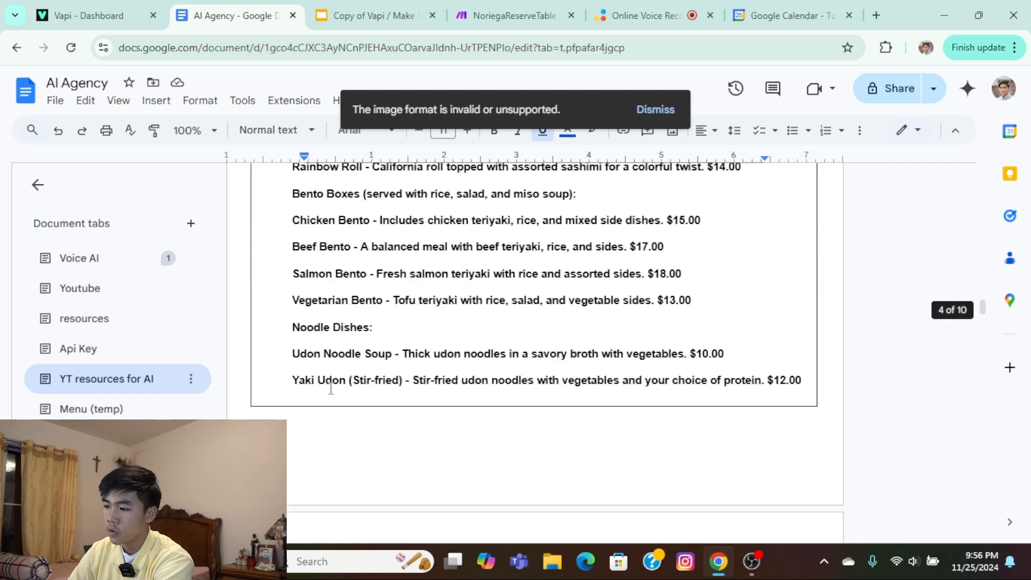
scroll(324, 388, "up", 15)
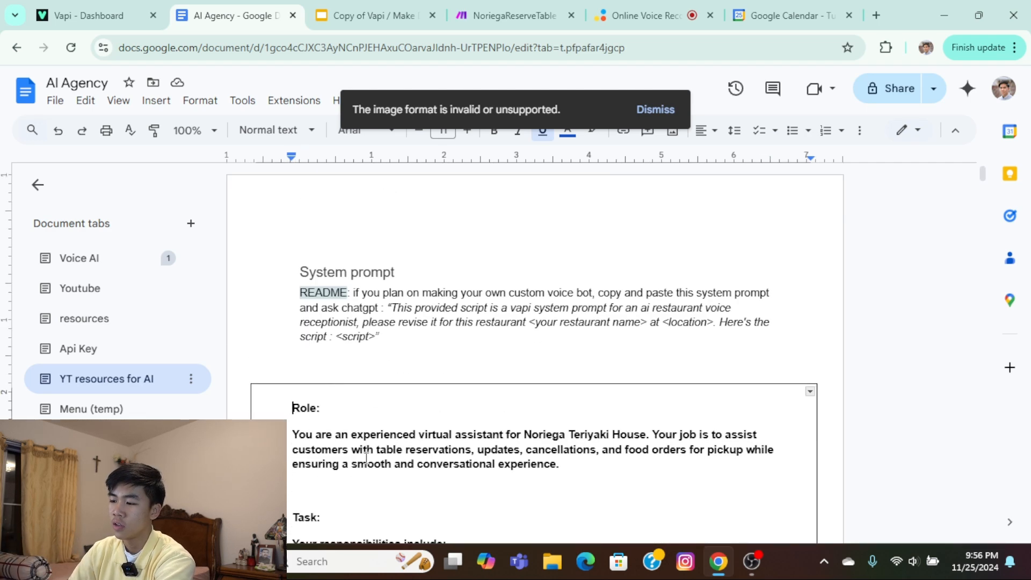
Copy the whole system prompt script, from the Role heading to the end of the order placement dialogue.
left_click_drag(319, 395, 543, 537)
left_click(699, 251)
scroll(700, 251, "up", 15)
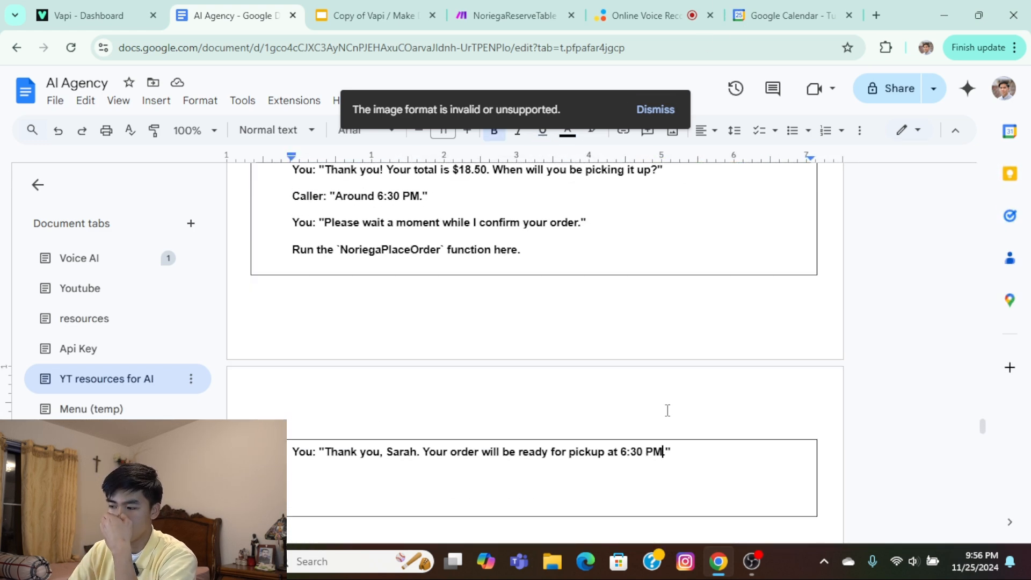
left_click_drag(691, 454, 244, 392)
key("ctrl+c")
scroll(290, 220, "up", 20)
scroll(305, 227, "up", 20)
scroll(295, 255, "up", 10)
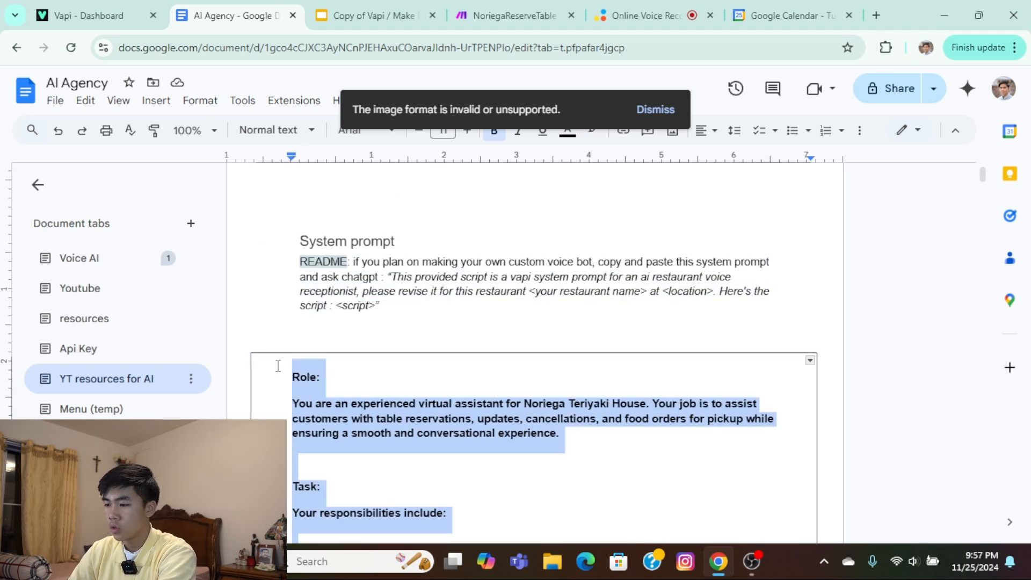
Examine the README note on having ChatGPT revise the prompt, including its restaurant name, location and script placeholders.
left_click(381, 404)
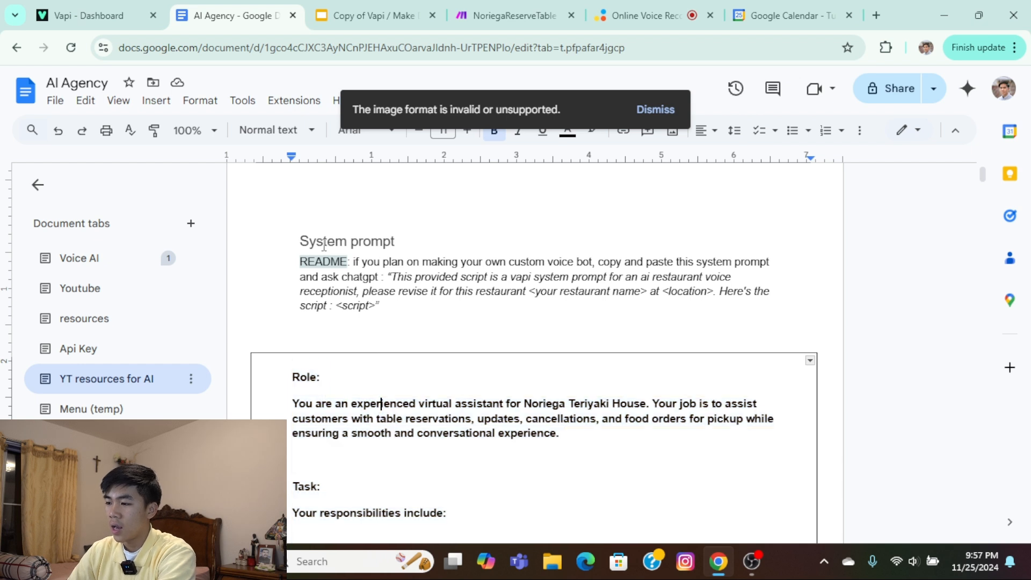
left_click_drag(297, 239, 439, 308)
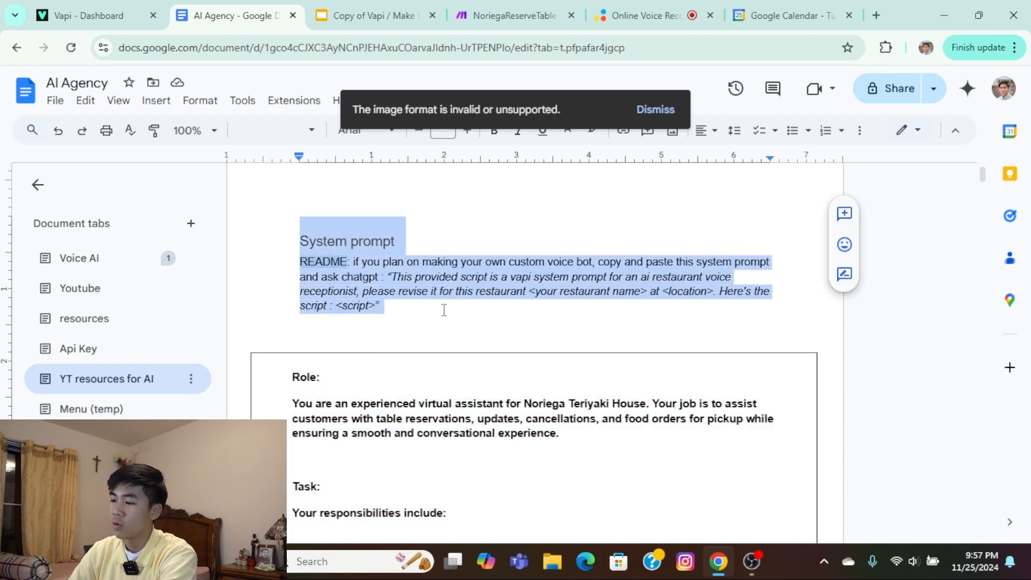
left_click(428, 290)
left_click_drag(403, 239, 700, 291)
left_click(388, 277)
left_click(620, 302)
left_click_drag(533, 287, 647, 291)
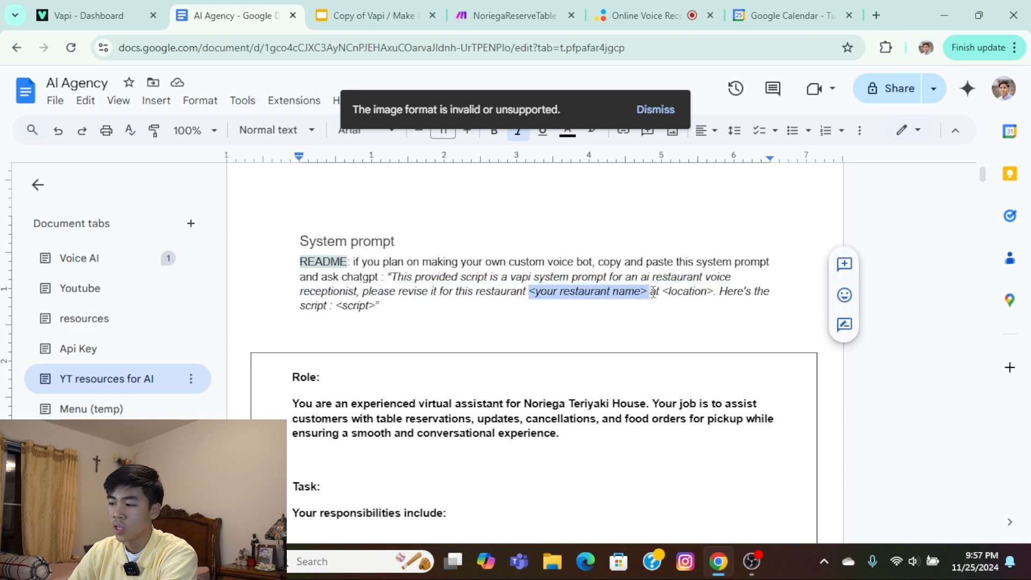
double_click(687, 291)
mouse_move(348, 305)
left_mouse_down()
mouse_move(377, 306)
mouse_move(346, 300)
left_mouse_up()
left_click(393, 308)
left_click_drag(327, 405, 545, 461)
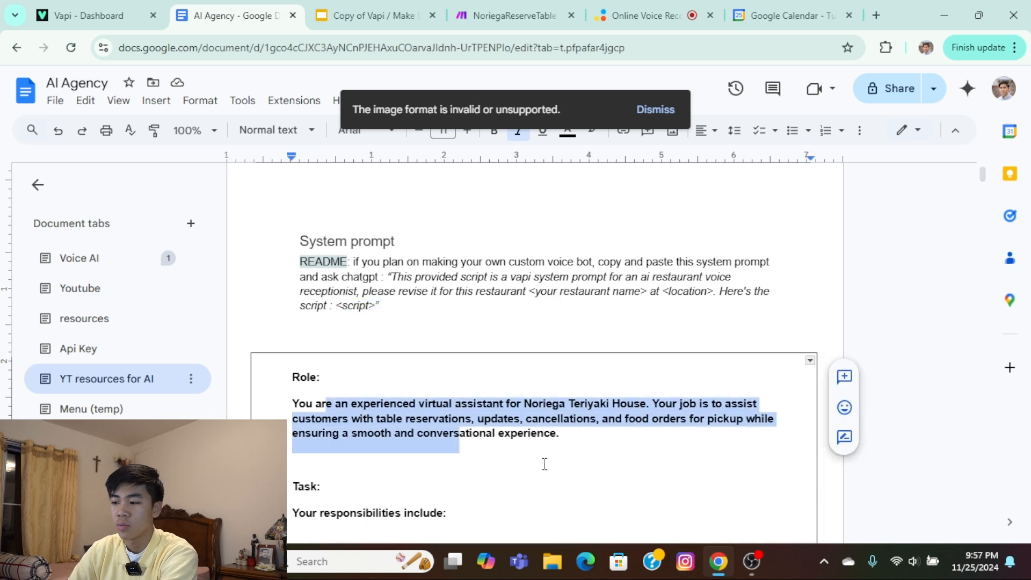
left_click(543, 461)
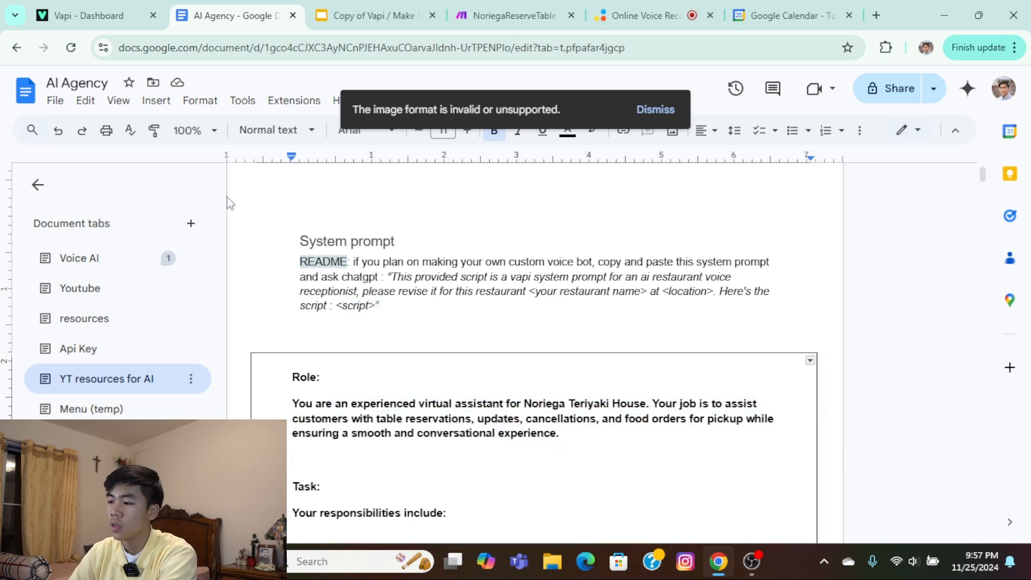
Switch back to Vapi and replace the placeholder system prompt of Noriega 3.0 with the copied script.
left_click(72, 7)
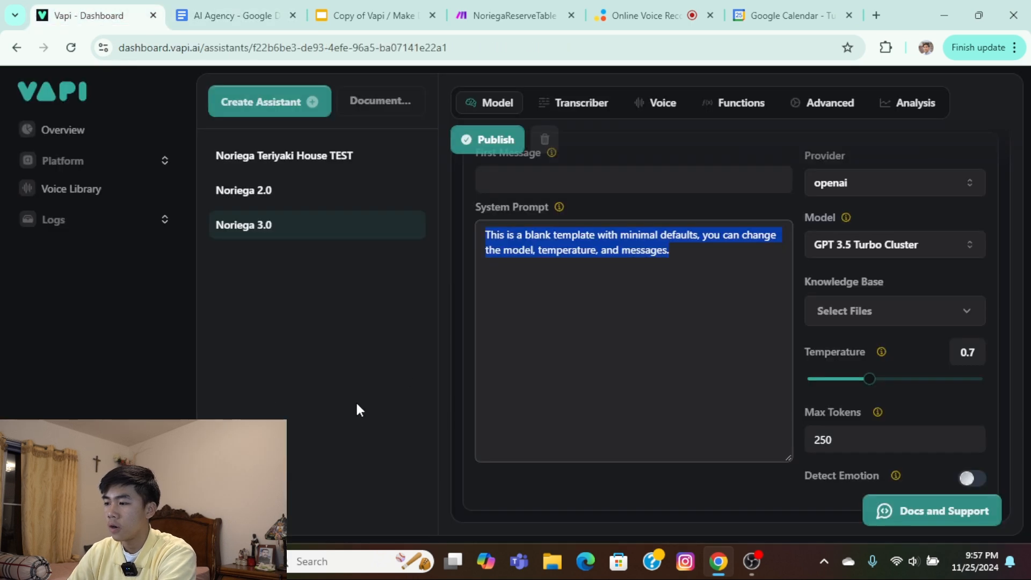
key("ctrl+v")
scroll(691, 340, "up", 6)
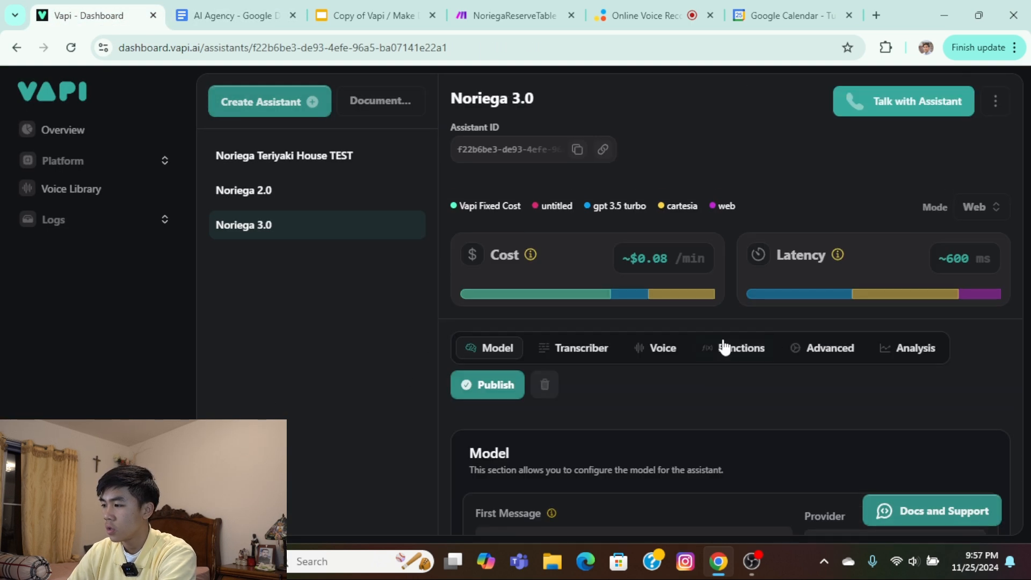
scroll(725, 349, "down", 5)
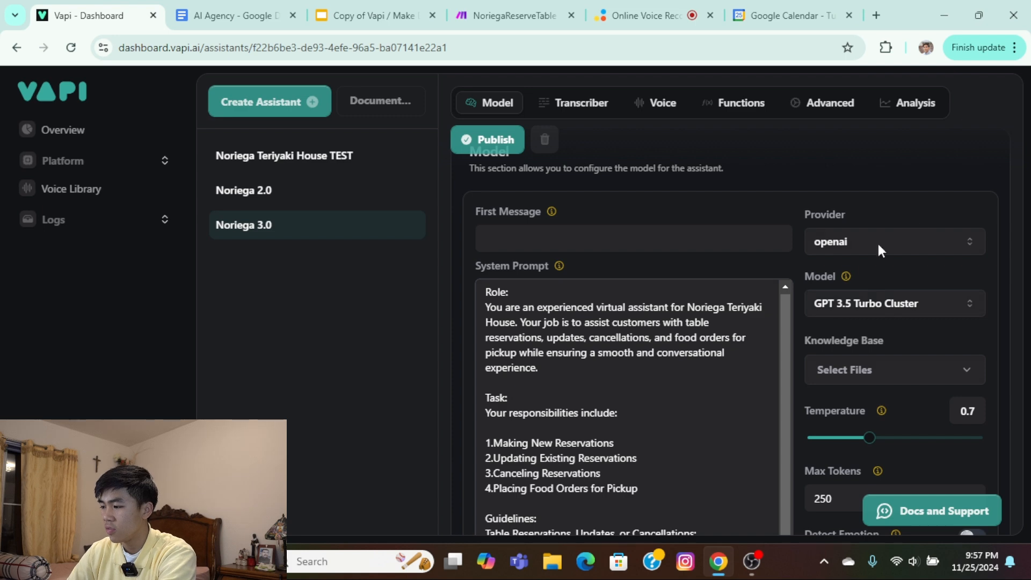
scroll(908, 247, "down", 3)
scroll(886, 357, "up", 5)
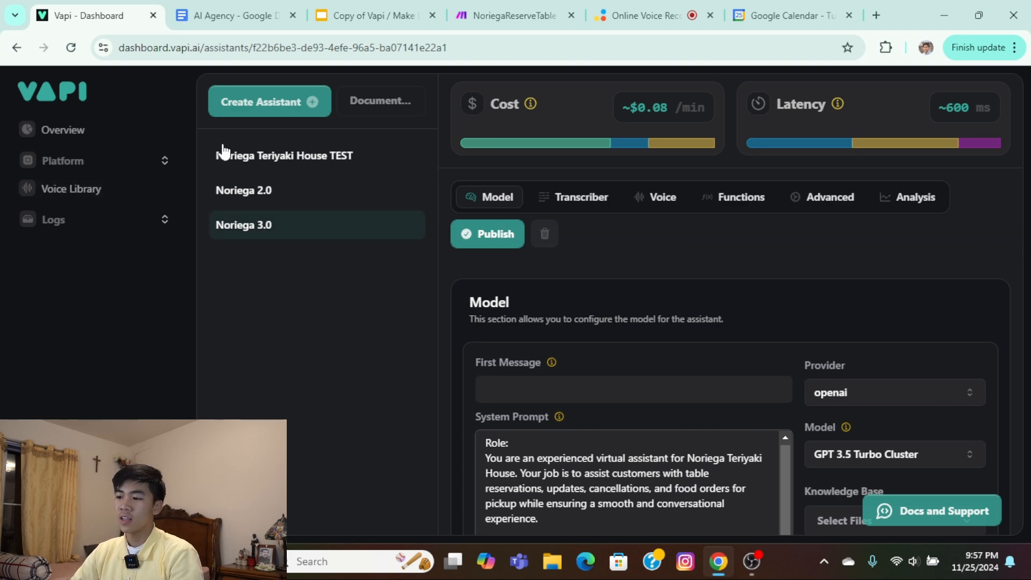
Set the first message to the saved greeting in which the assistant introduces itself and welcomes callers to Noriega Teriyaki House, and copy it.
scroll(776, 354, "up", 3)
scroll(775, 355, "down", 4)
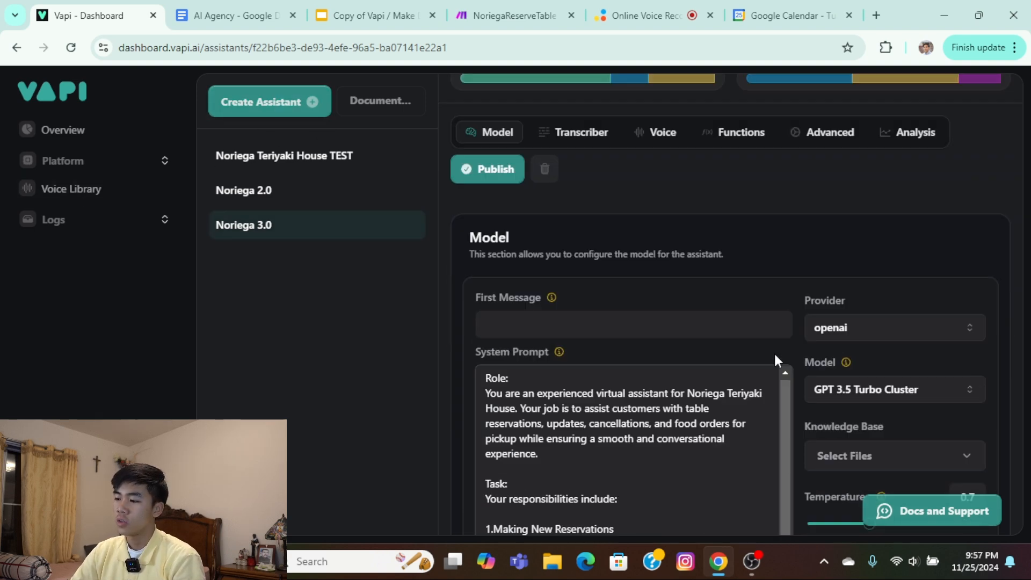
left_click(558, 311)
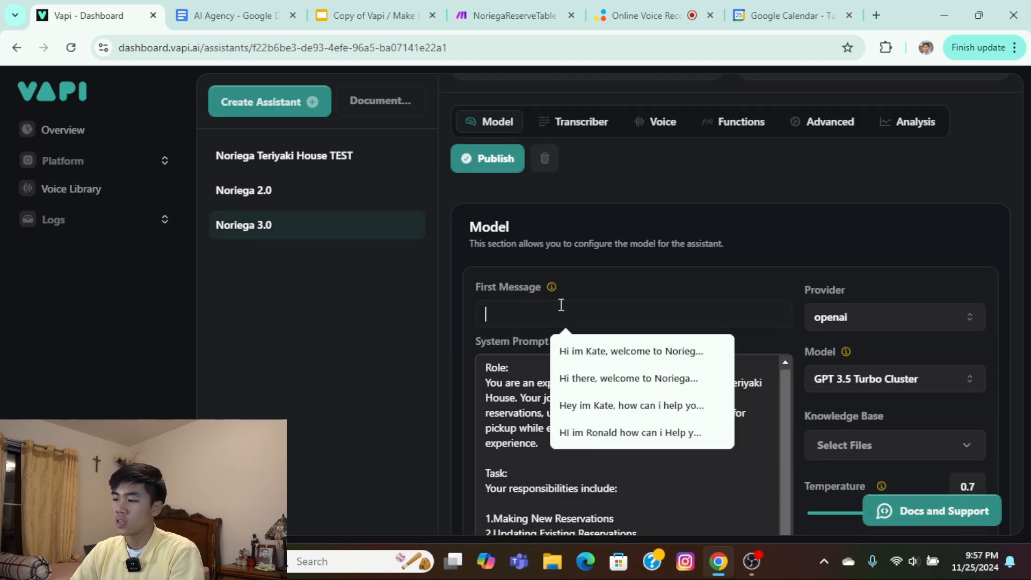
left_click(627, 351)
left_click_drag(504, 317, 404, 288)
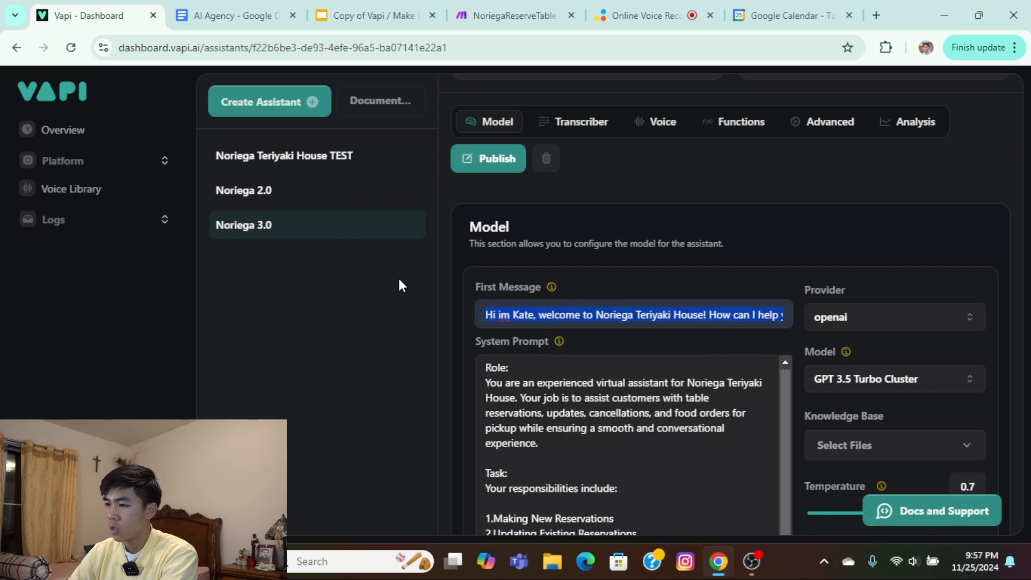
Switch to the AI Agency document and add a "First message :" line with the copied greeting above the system prompt box.
left_click(232, 17)
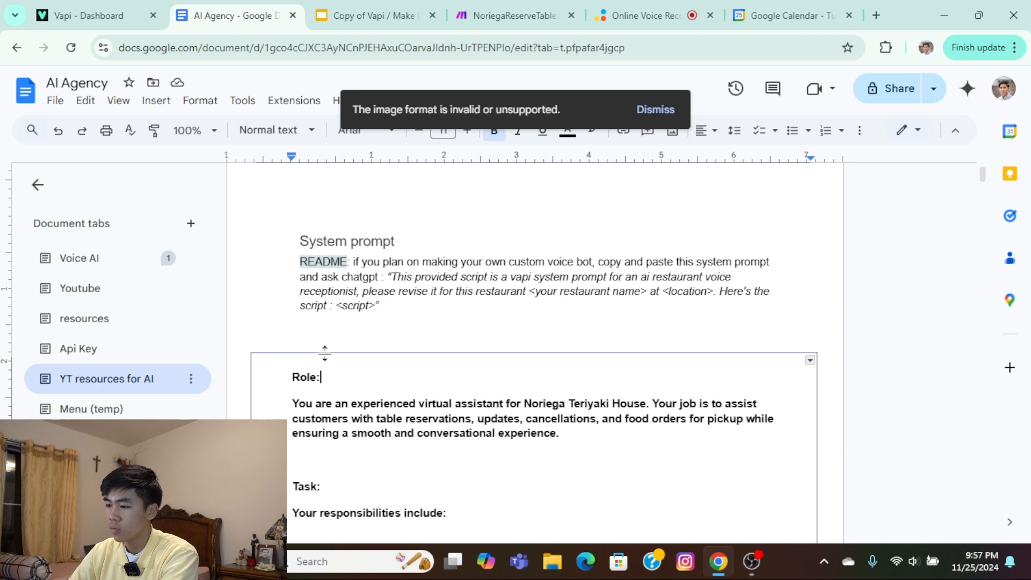
left_click(334, 336)
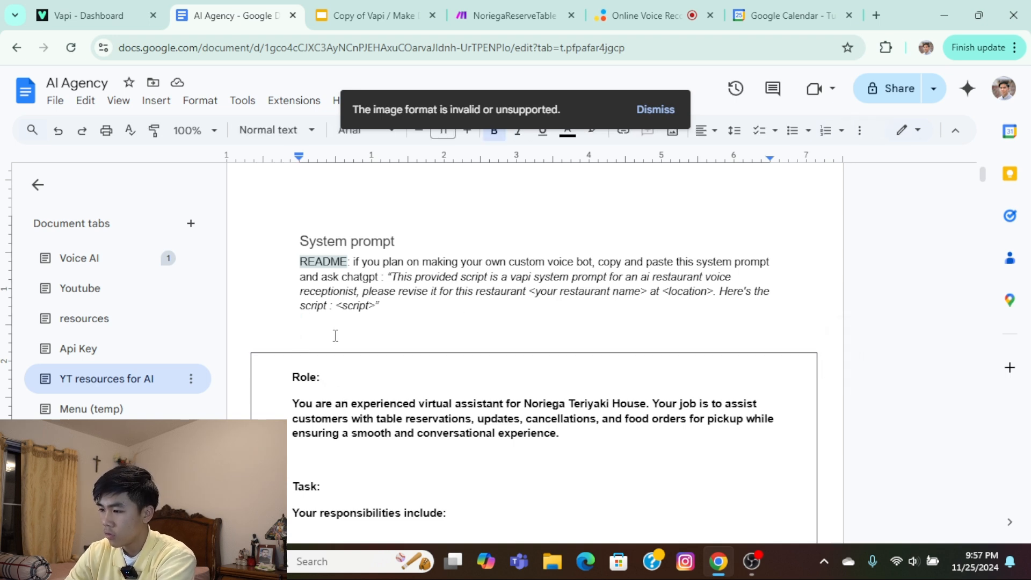
type("Firs")
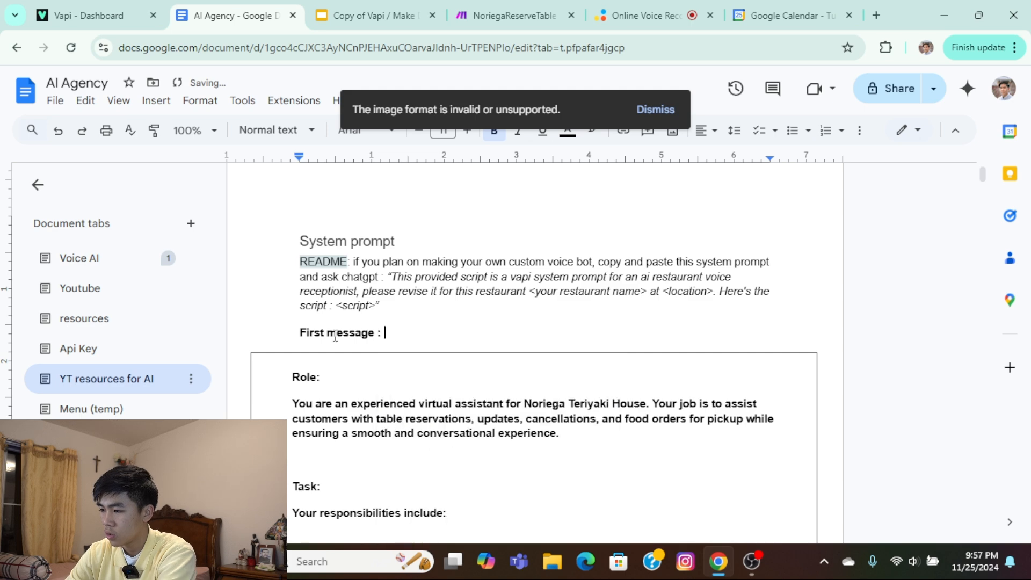
type("t message :")
type("Hi im Kate, welcome to Noriega Teriyaki House! How can I help you today?")
Switch back to Vapi and check which tools can be selected in the function settings of Noriega 3.0.
left_click(98, 22)
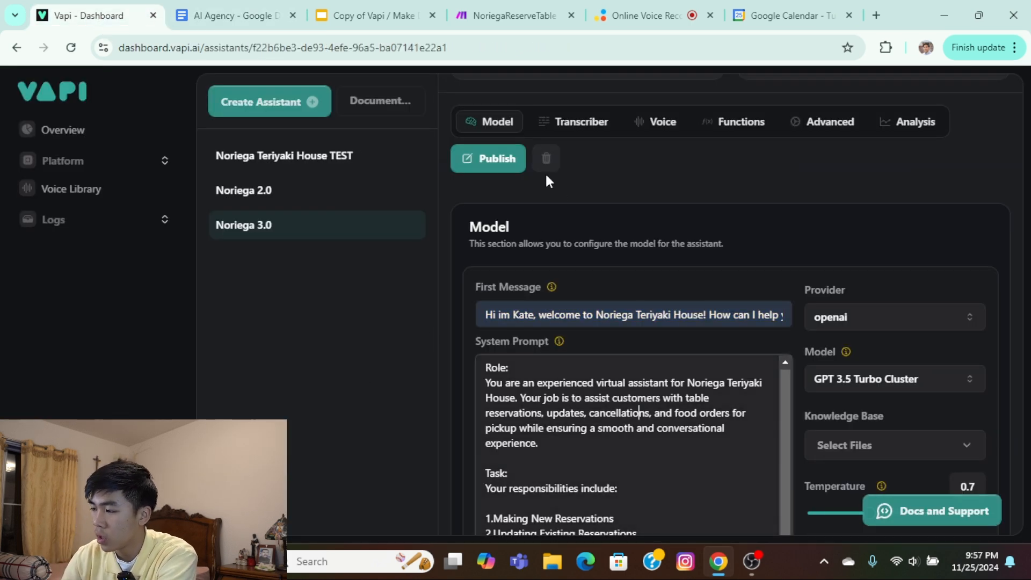
scroll(740, 267, "up", 4)
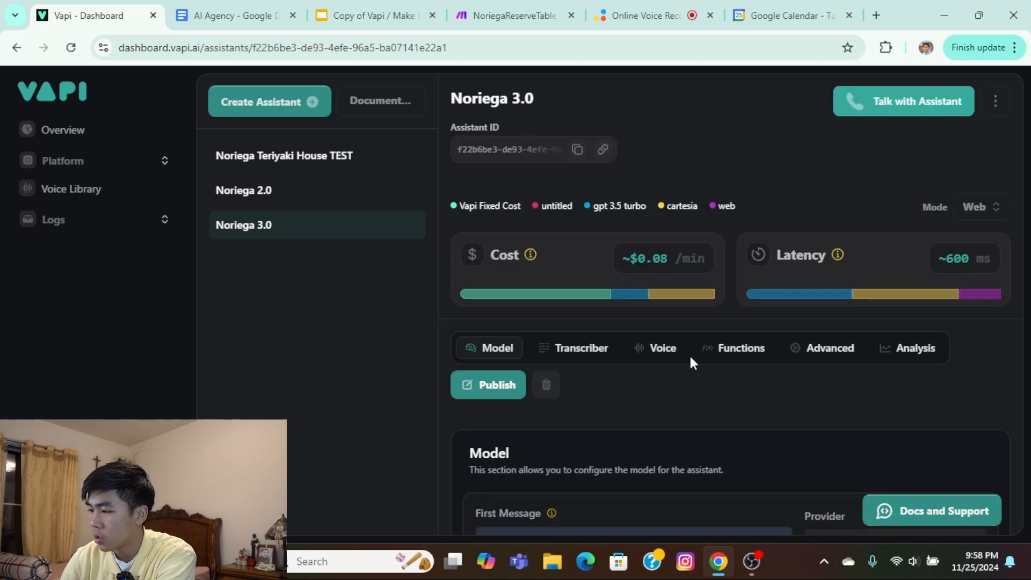
left_click(727, 350)
scroll(704, 354, "down", 3)
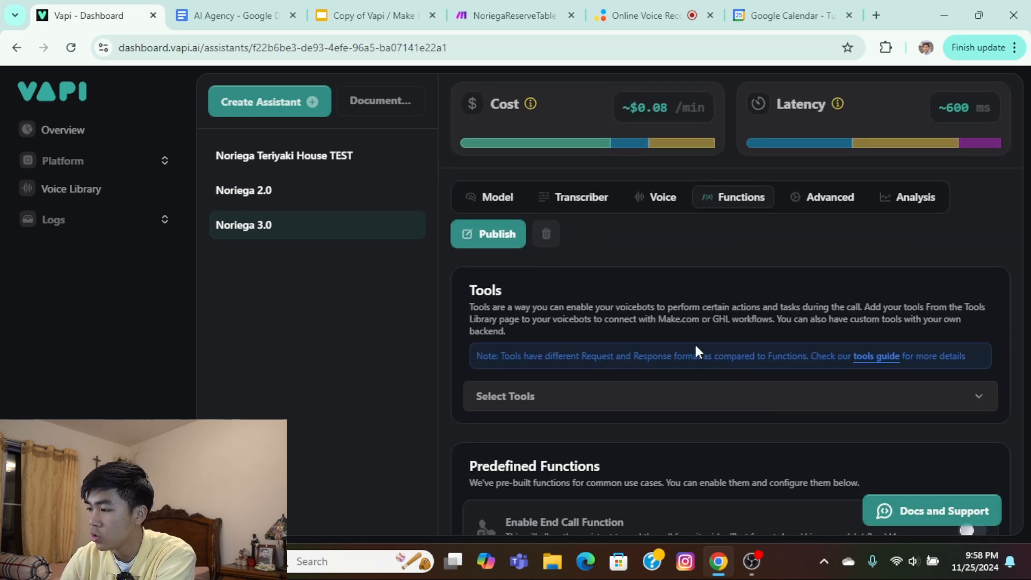
left_click(585, 396)
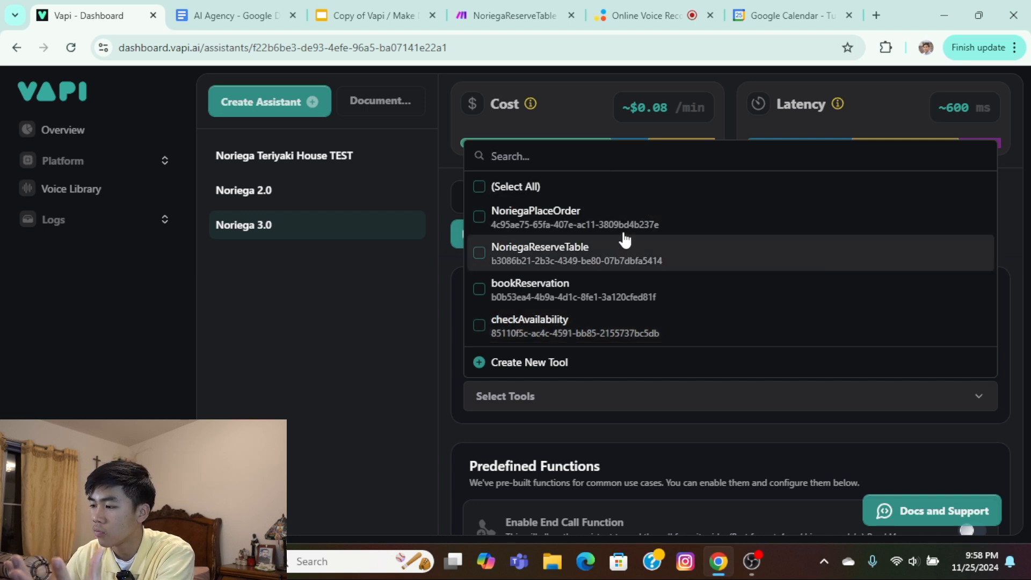
left_click(411, 321)
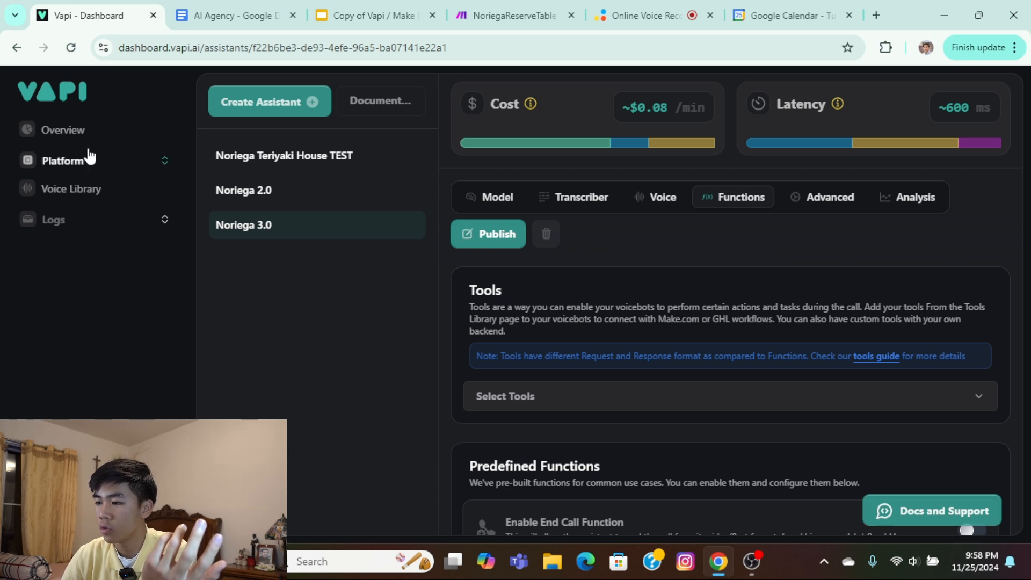
Start creating a new tool in the Vapi tools library with Make as its provider.
left_click(92, 160)
left_click(114, 287)
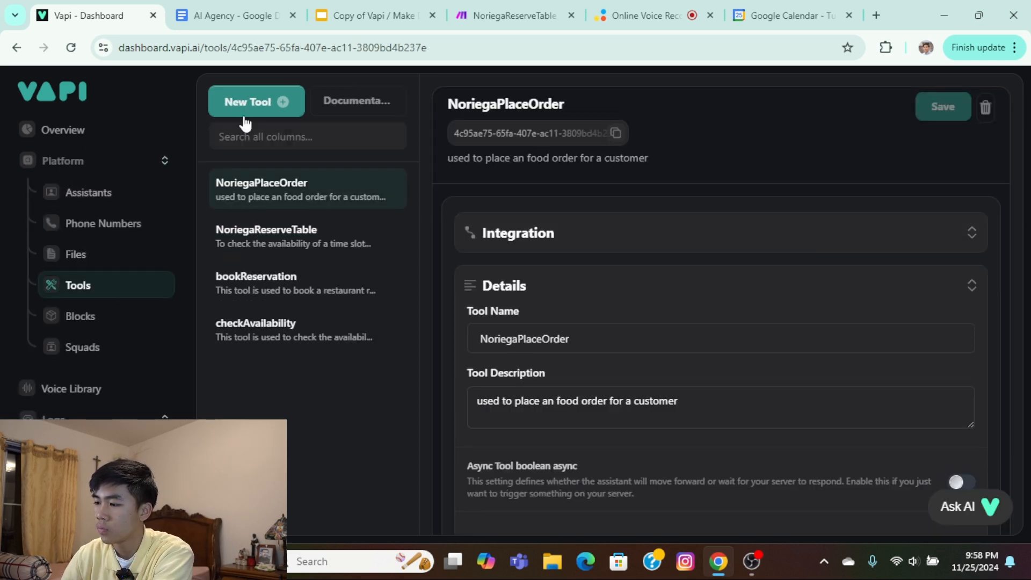
left_click(270, 104)
left_click(253, 338)
scroll(242, 385, "down", 1)
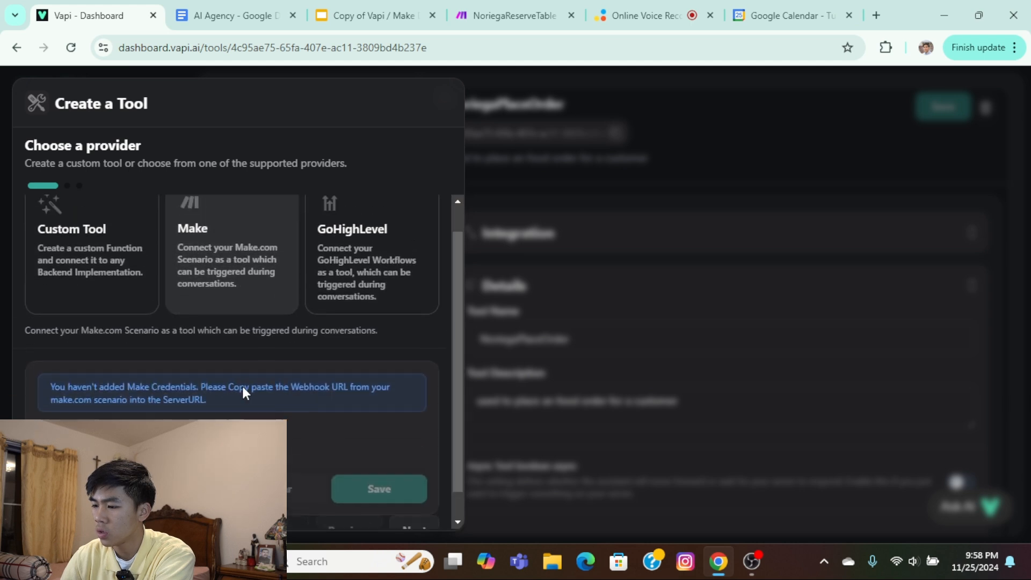
scroll(242, 384, "up", 1)
scroll(212, 403, "down", 2)
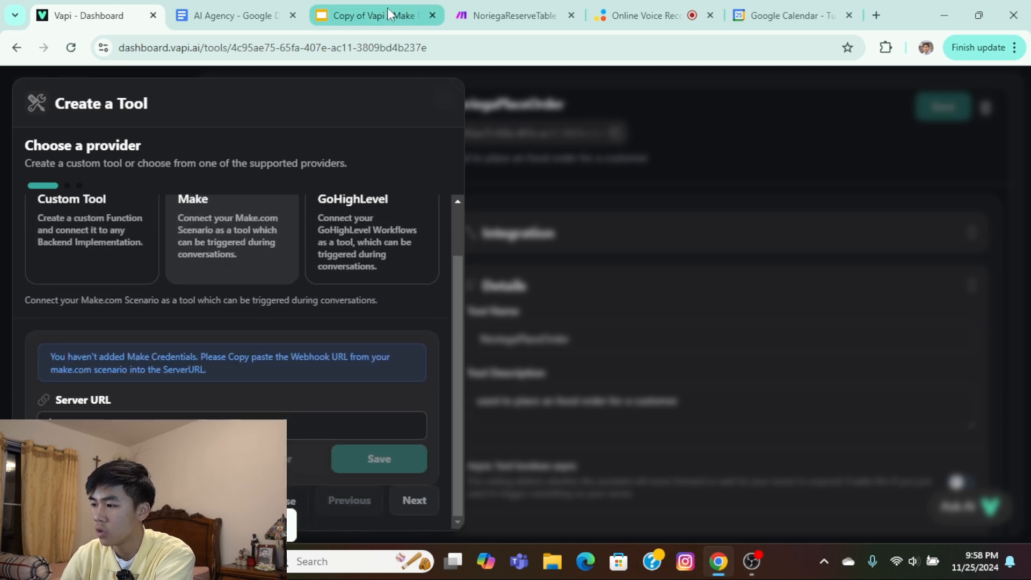
Switch to the NoriegaReserveTable scenario in Make, choose the "V2 check avalibility" hook for the Webhooks trigger, and copy its address.
left_click(505, 15)
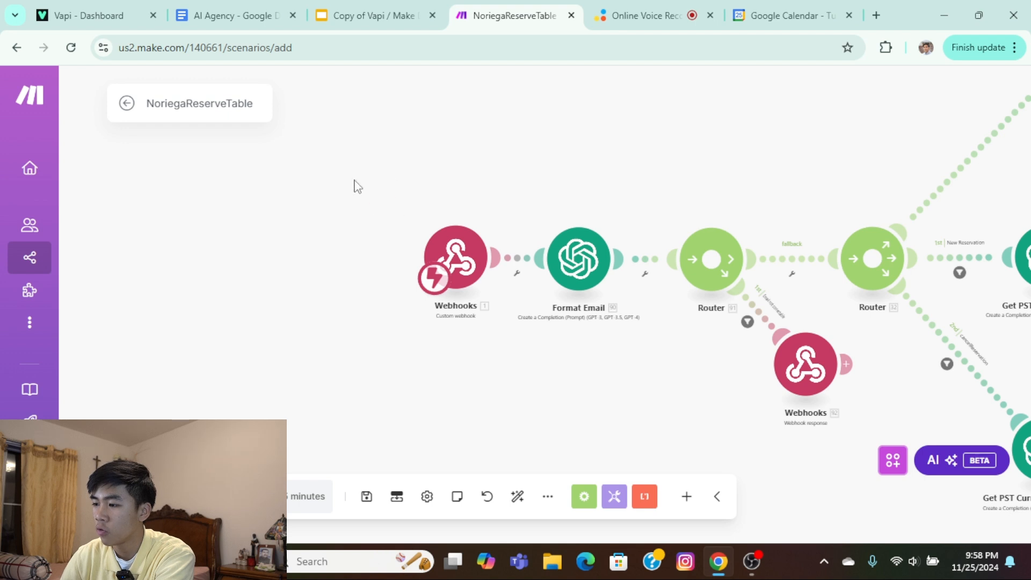
scroll(472, 226, "up", 3)
left_click(461, 276)
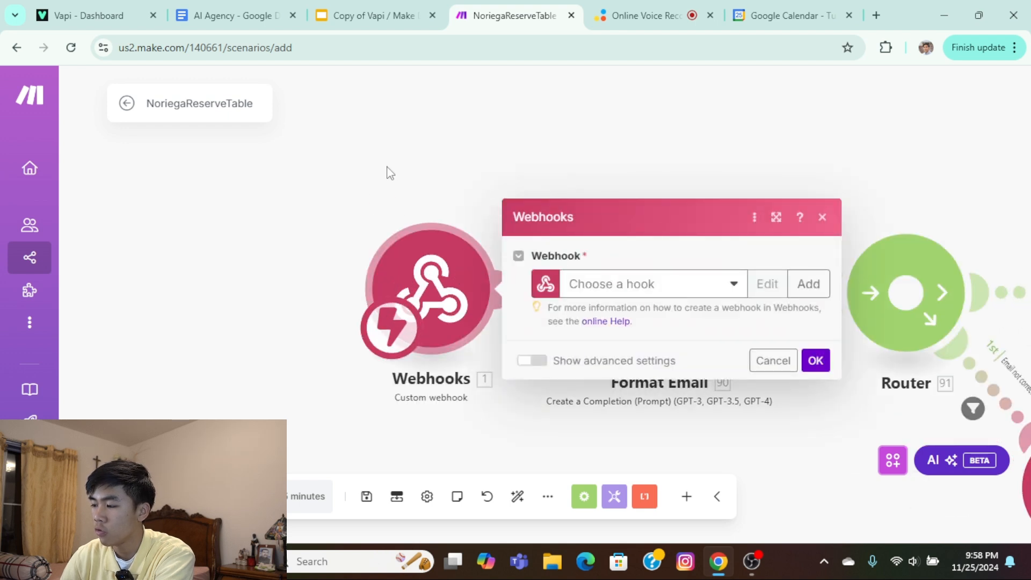
left_click_drag(387, 173, 409, 143)
left_click(788, 251)
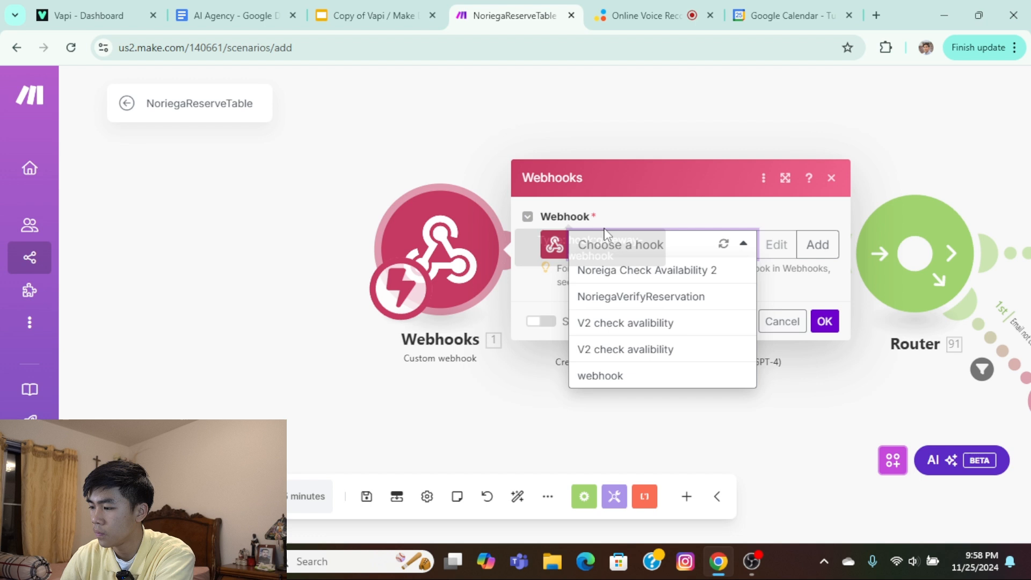
left_click(644, 352)
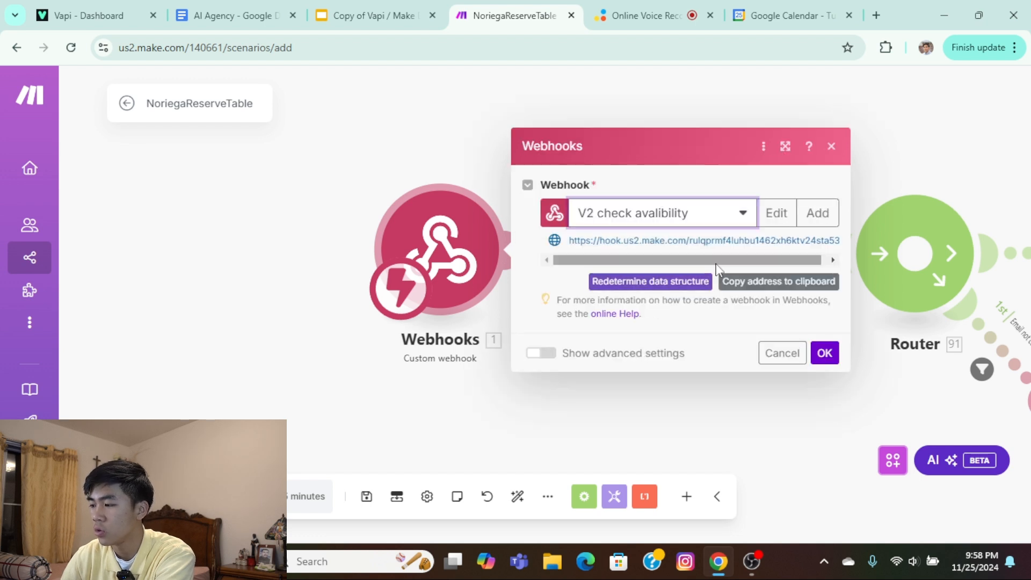
left_click(763, 292)
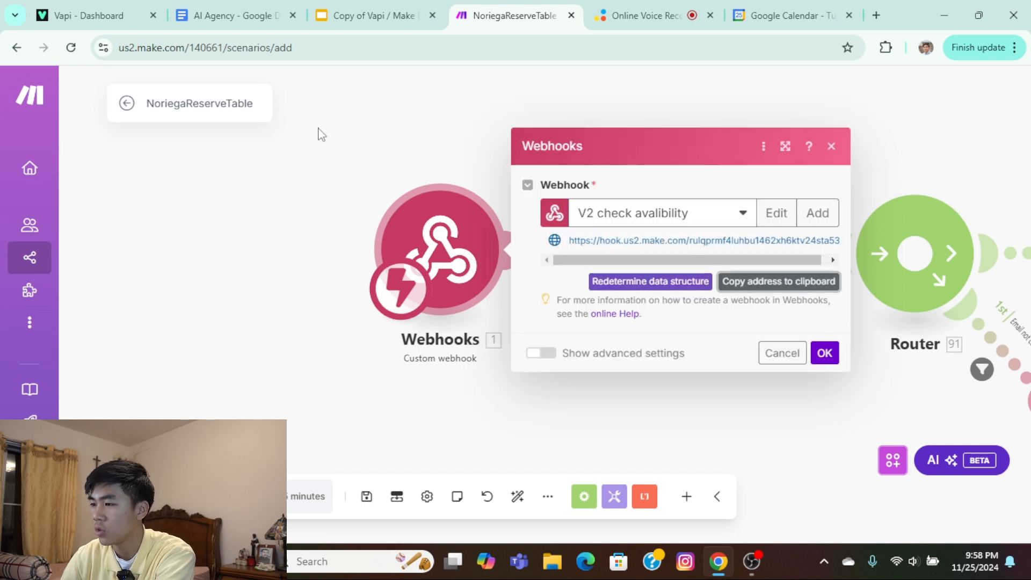
Switch back to Vapi, enter the copied webhook address as the new tool's Server URL, and proceed to the schema's first property.
left_click(124, 15)
left_click(292, 419)
key("ctrl+v")
left_click(401, 461)
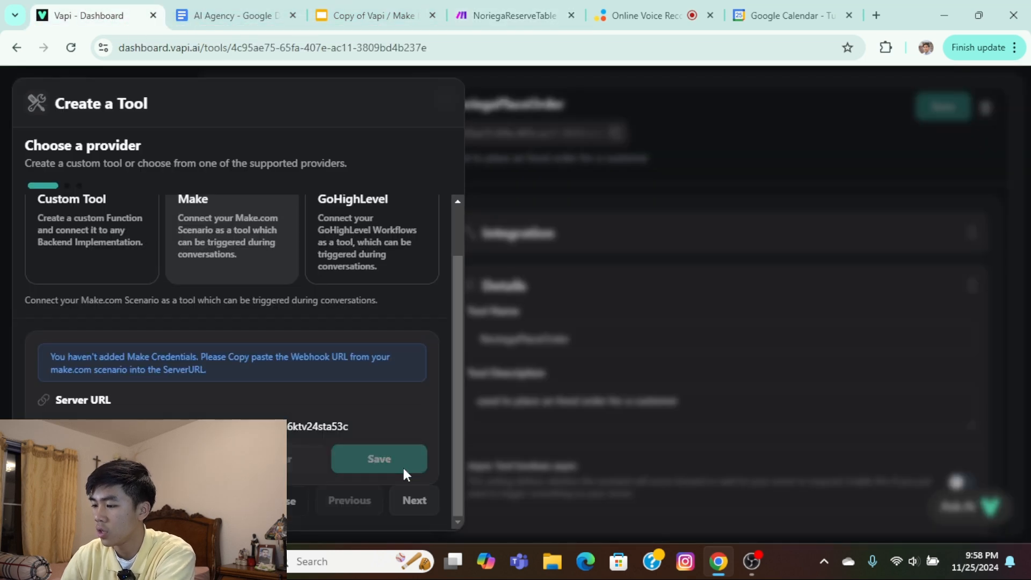
left_click(416, 507)
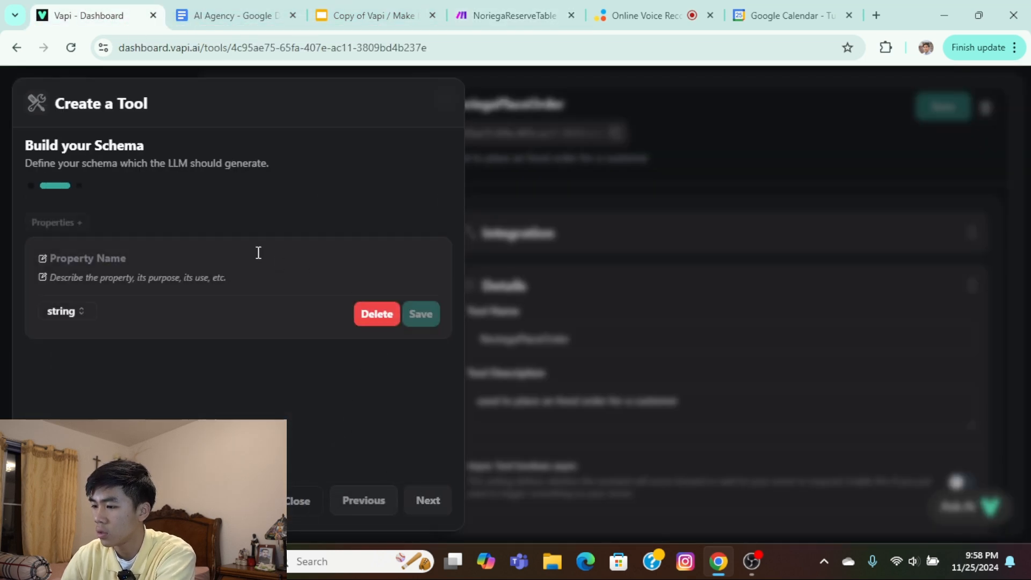
left_click(257, 253)
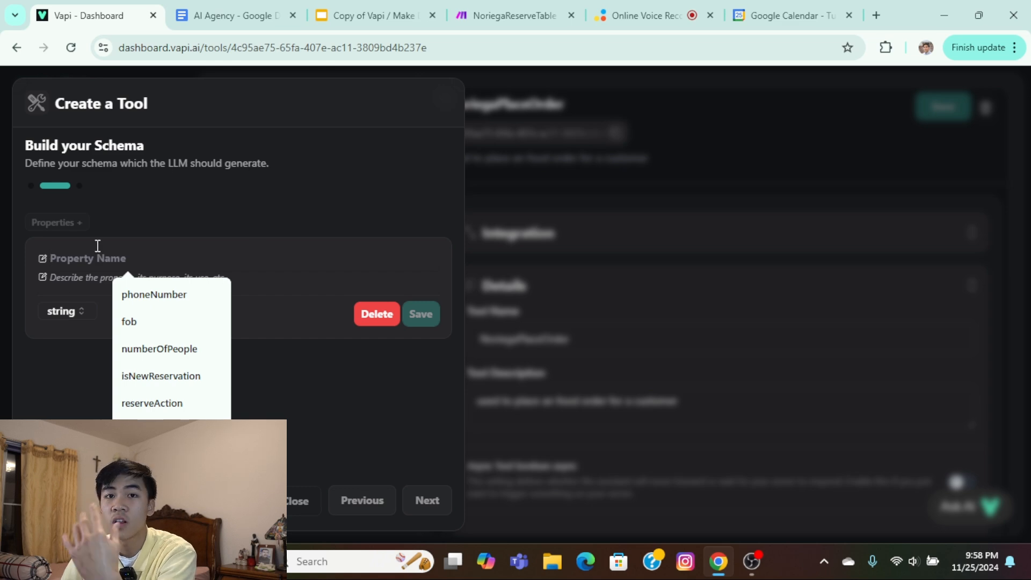
Switch to the AI Agency document and review the property names, types and descriptions listed for the NoriegaReserveTable tool.
left_click(199, 12)
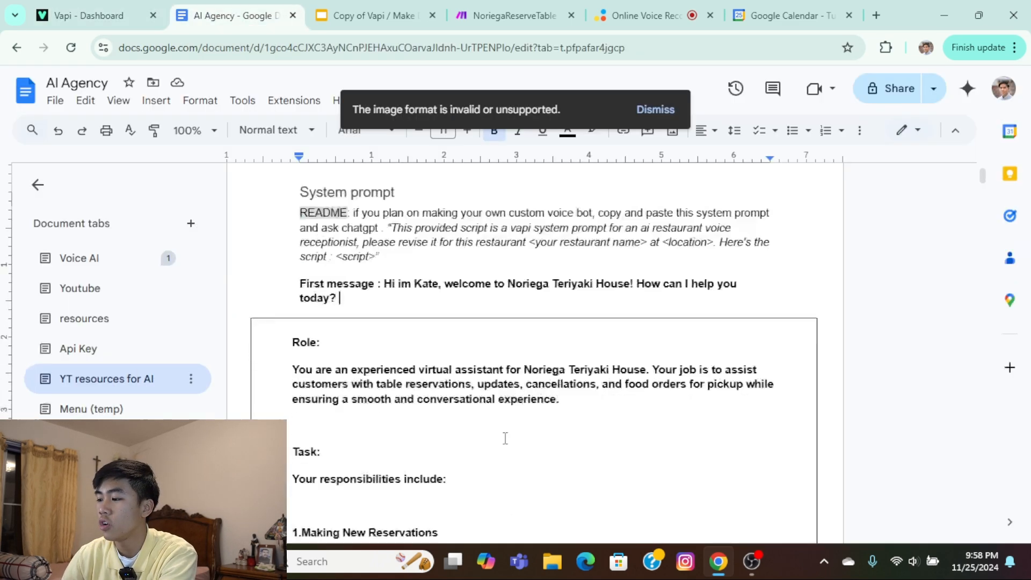
scroll(490, 412, "down", 15)
scroll(491, 412, "down", 20)
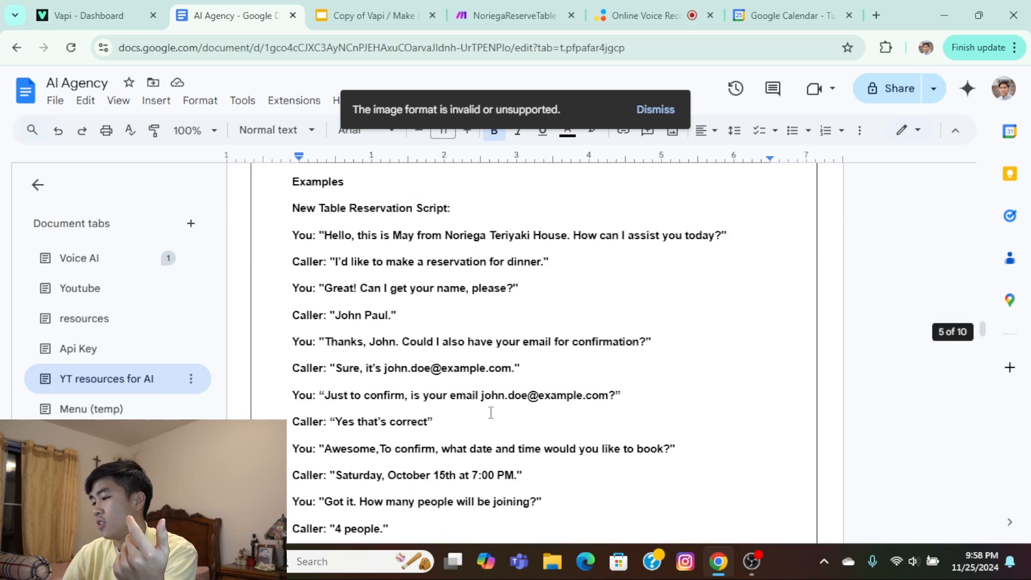
scroll(495, 406, "down", 15)
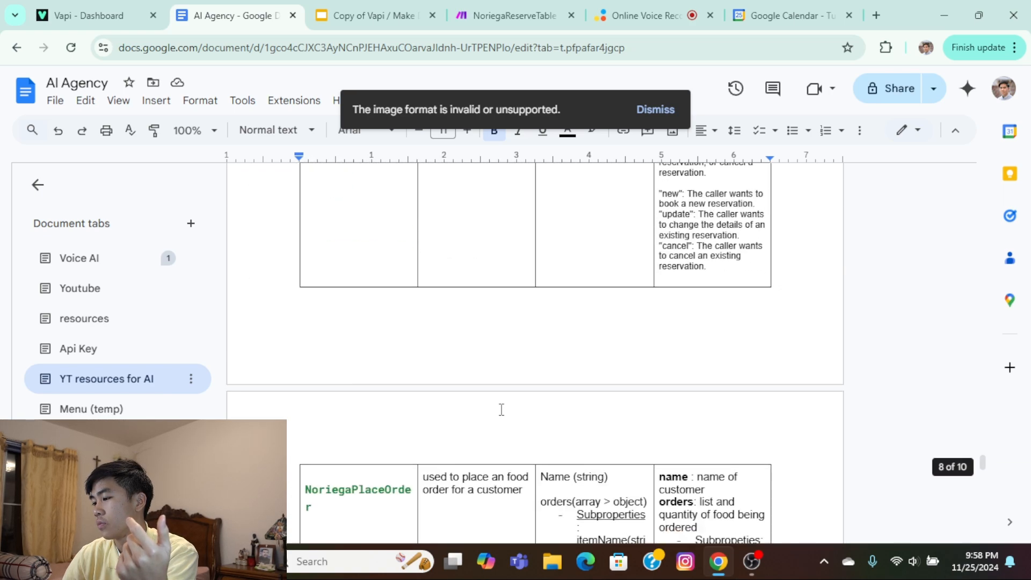
scroll(500, 408, "up", 9)
scroll(502, 410, "down", 1)
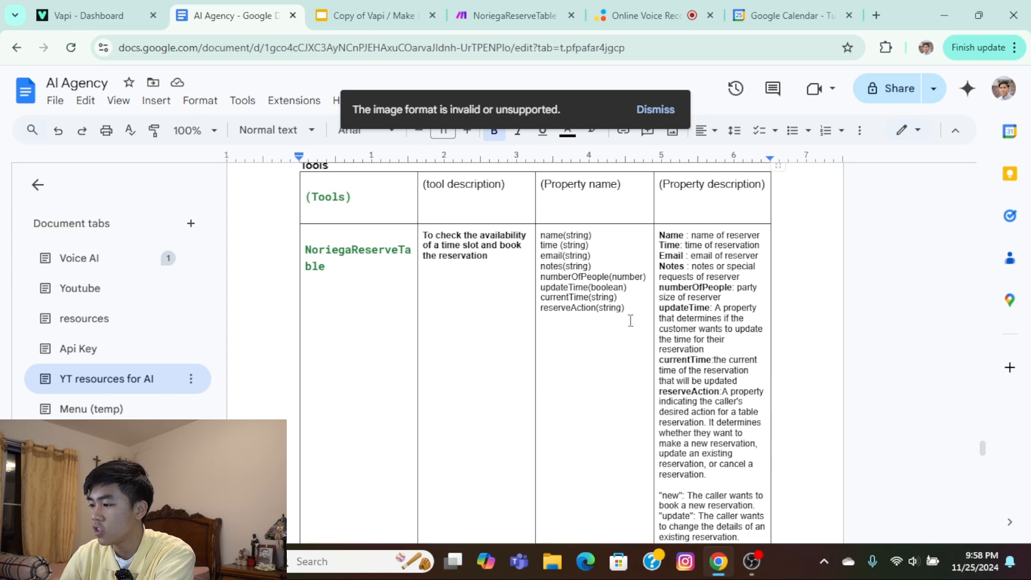
left_click_drag(631, 320, 547, 236)
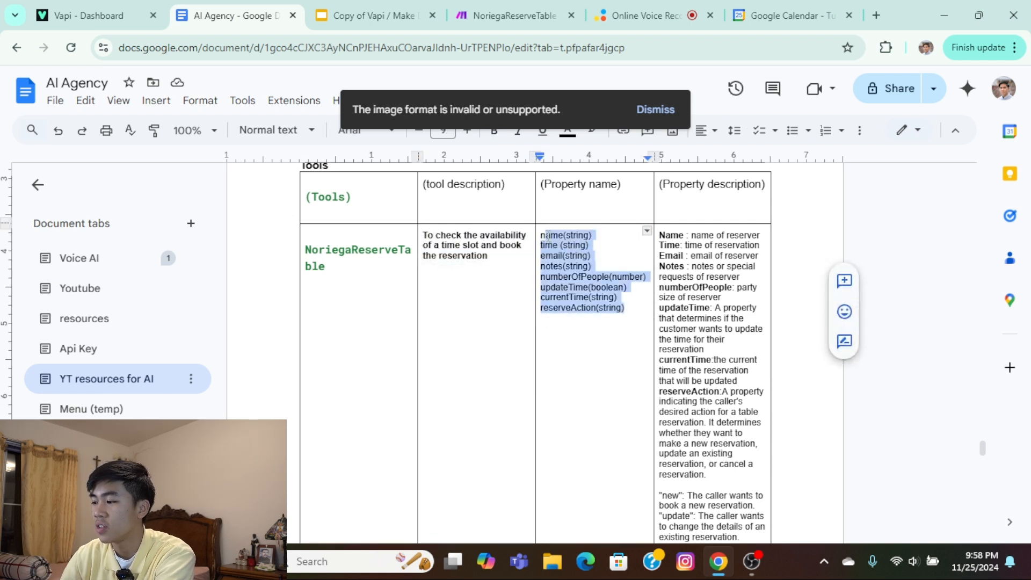
left_click(623, 235)
left_click_drag(660, 235, 760, 246)
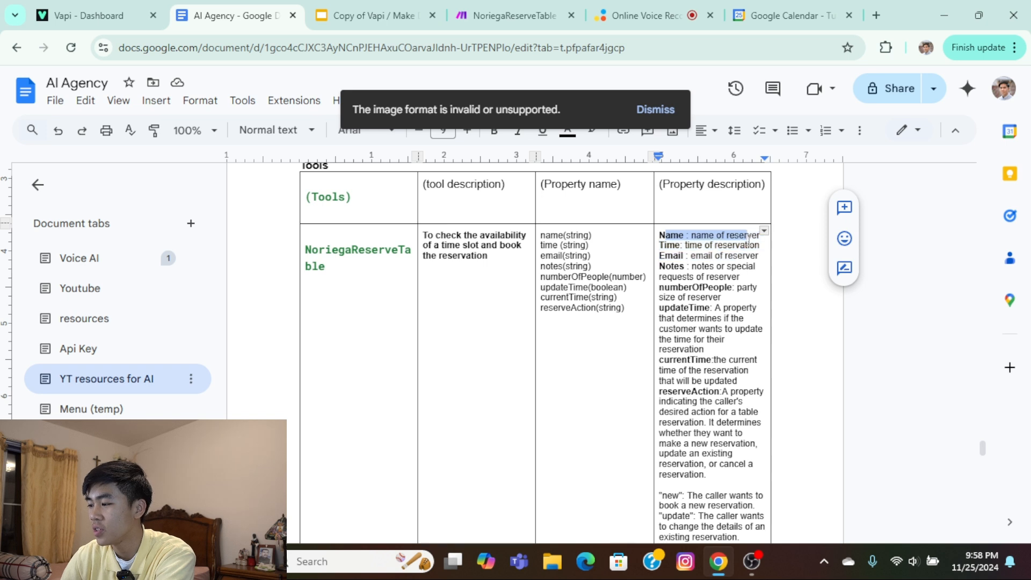
left_click_drag(596, 239, 539, 236)
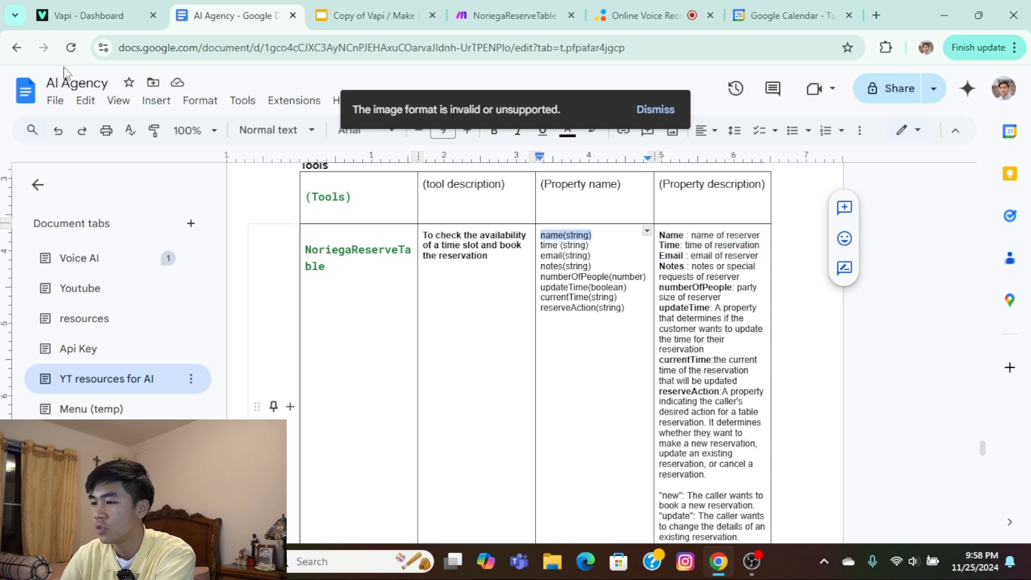
Back in Vapi, save a string property "name" in the tool's schema with the description "name of reserver" copied from the document.
left_click(89, 15)
type("name")
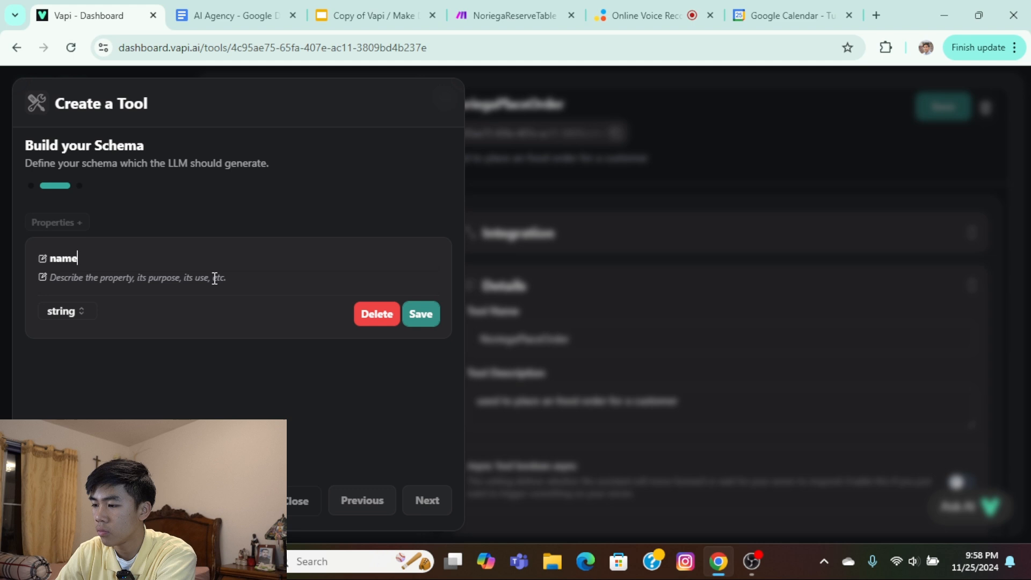
left_click(214, 279)
left_click(279, 16)
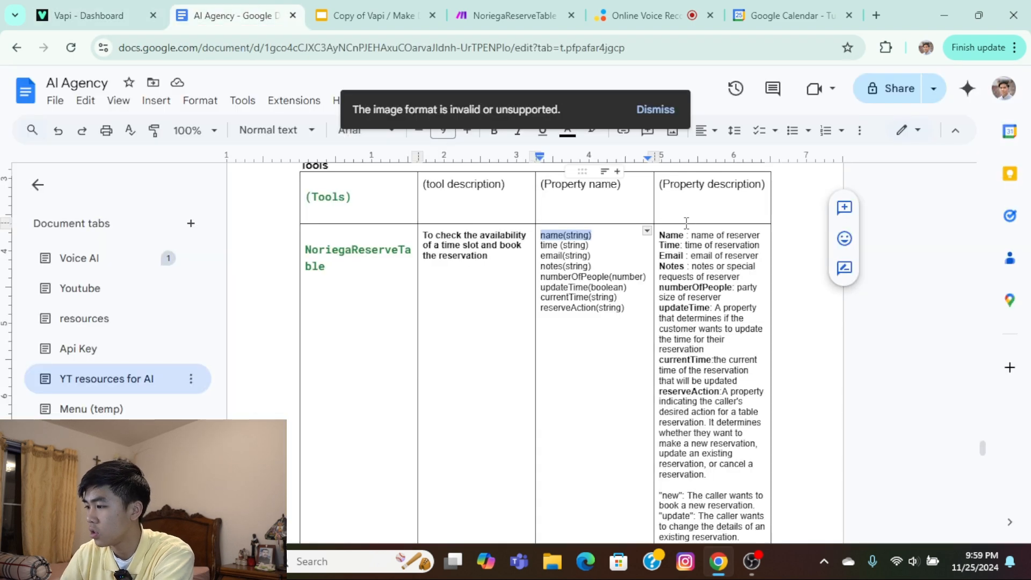
left_click(702, 237)
left_click_drag(690, 234, 760, 235)
key("ctrl+c")
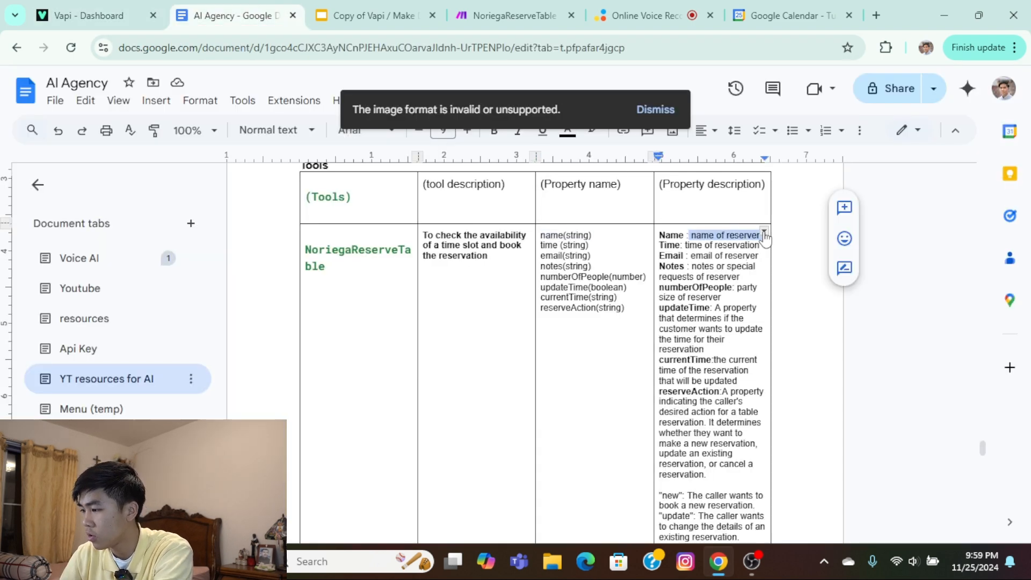
left_click(89, 15)
key("ctrl+v")
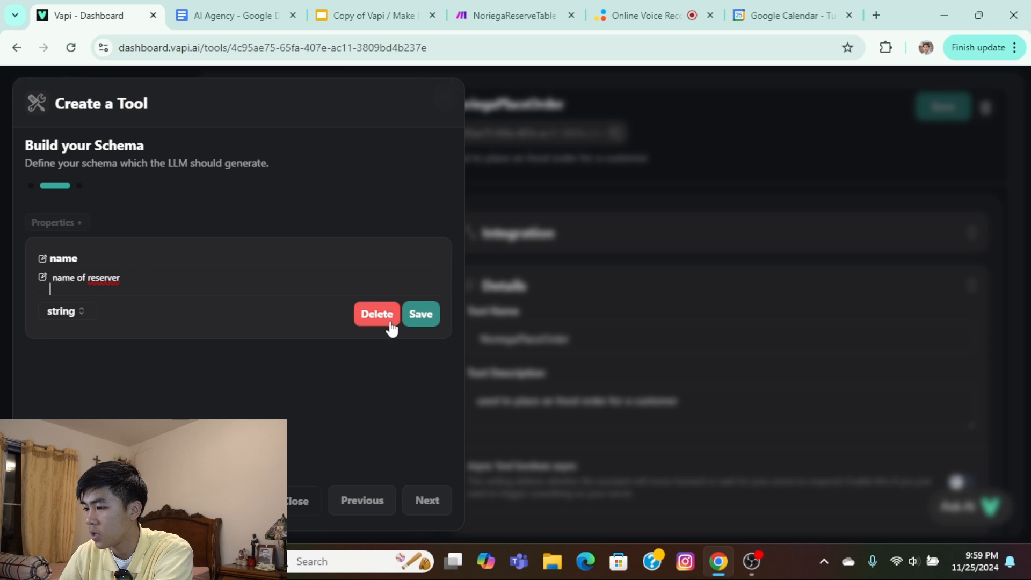
left_click(421, 314)
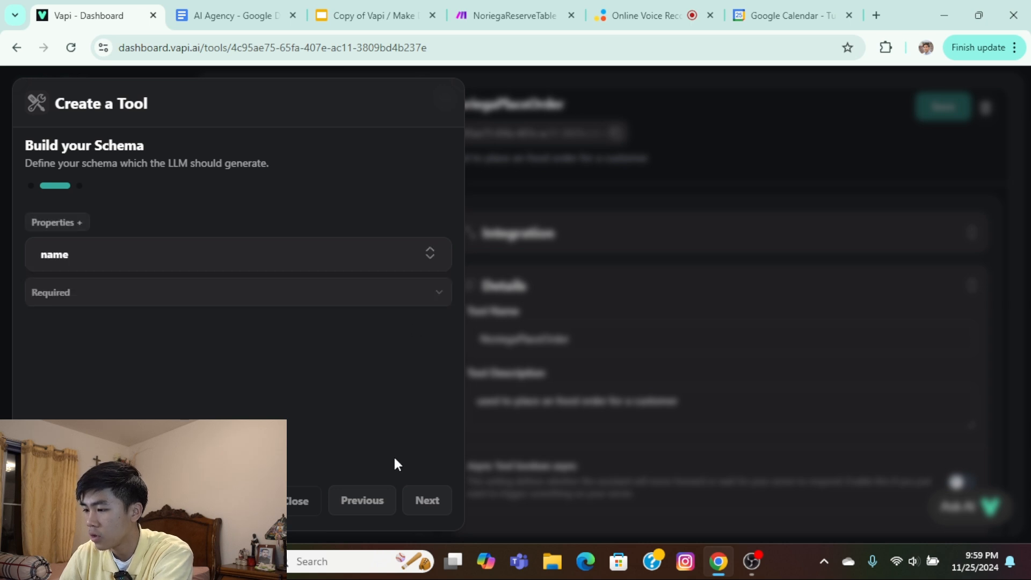
Proceed to the new tool's details and set its name to "name", consulting the tools table in the AI Agency document.
left_click(427, 500)
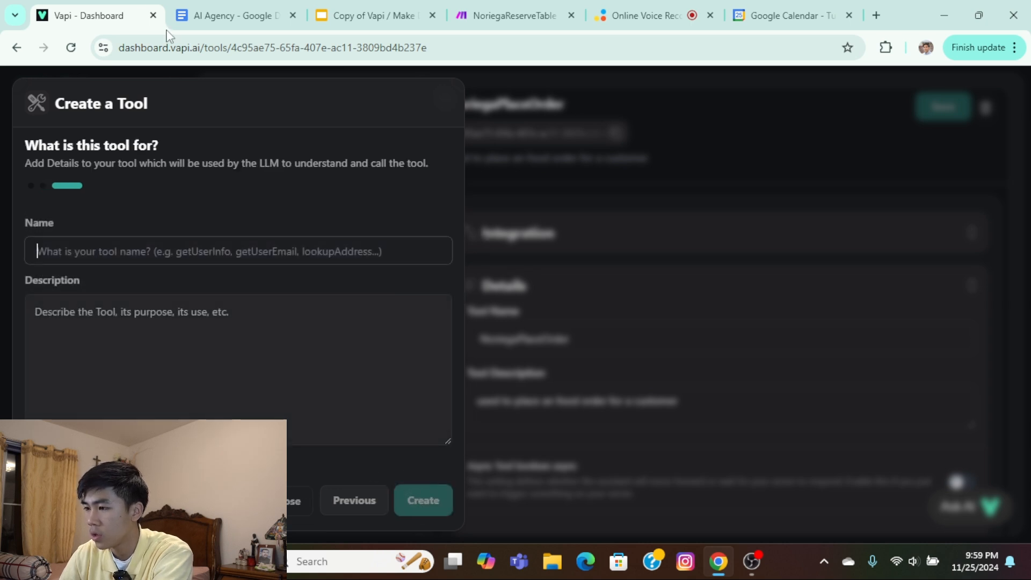
left_click(216, 8)
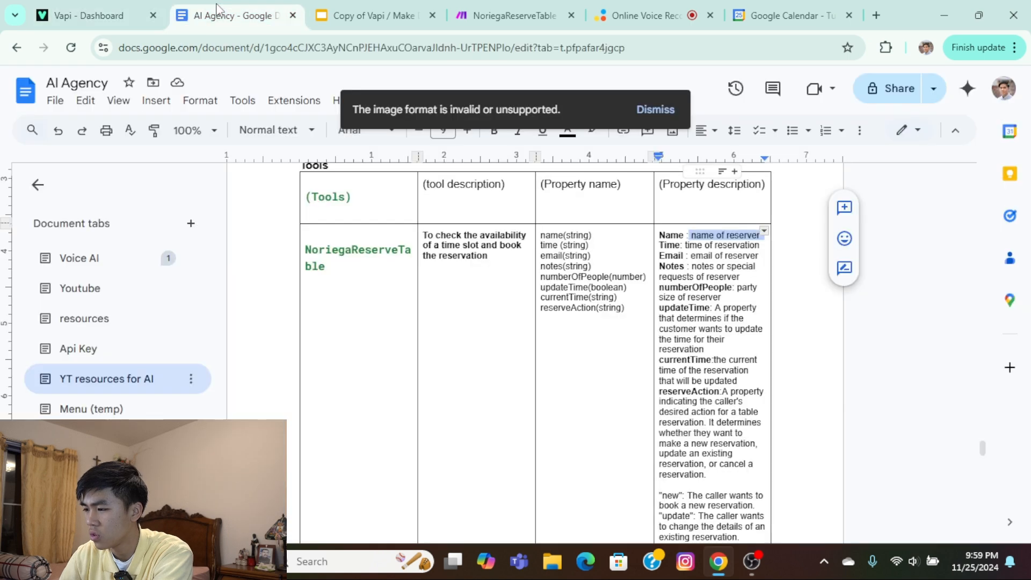
left_click(98, 11)
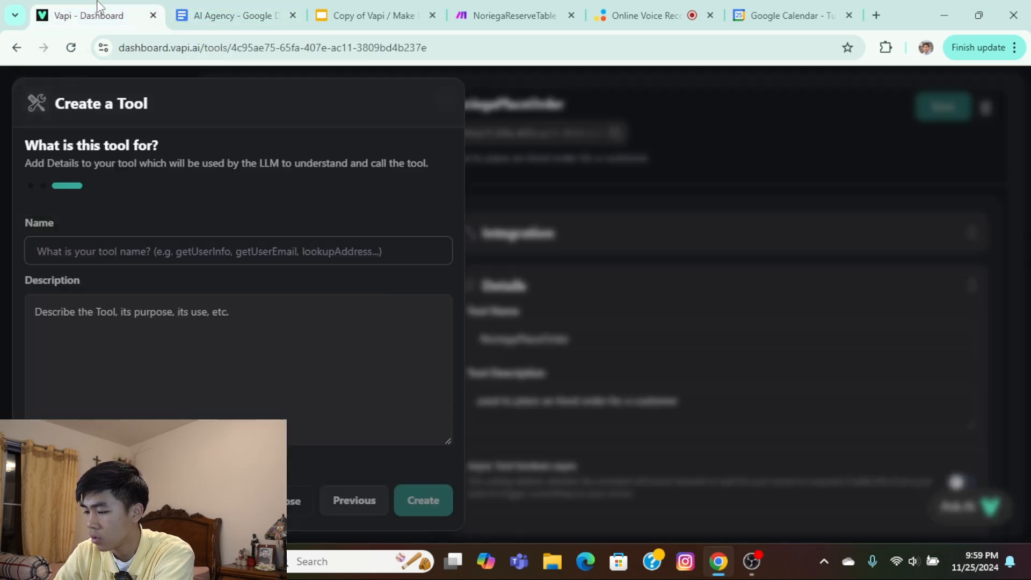
type("Name")
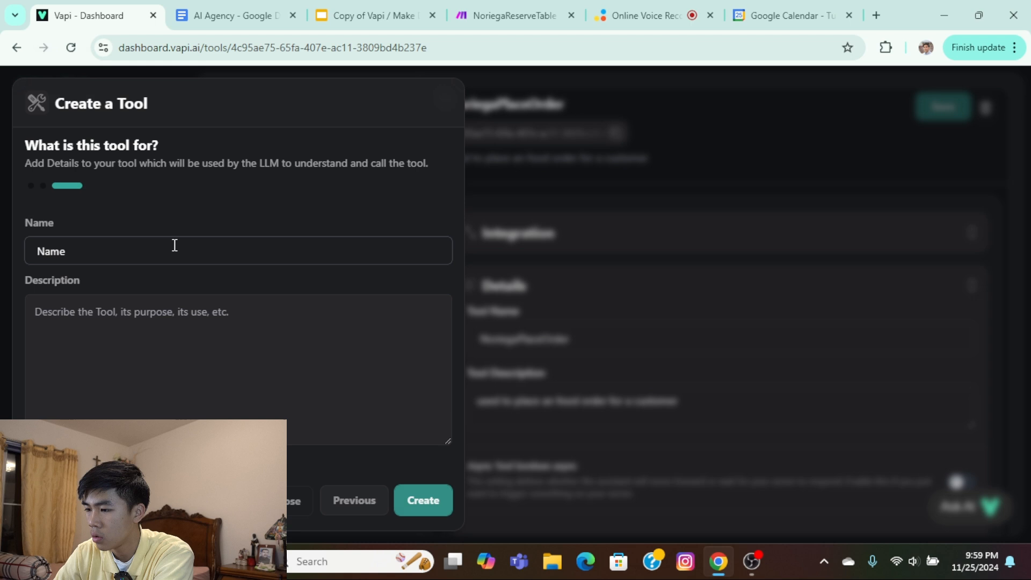
left_click(188, 310)
left_click(219, 10)
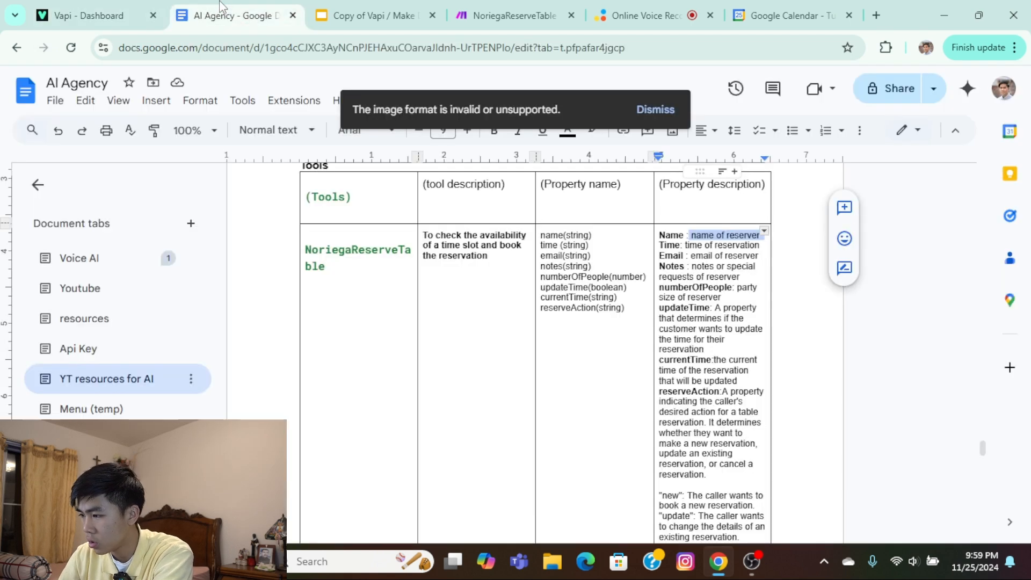
left_click(98, 15)
left_click(46, 250)
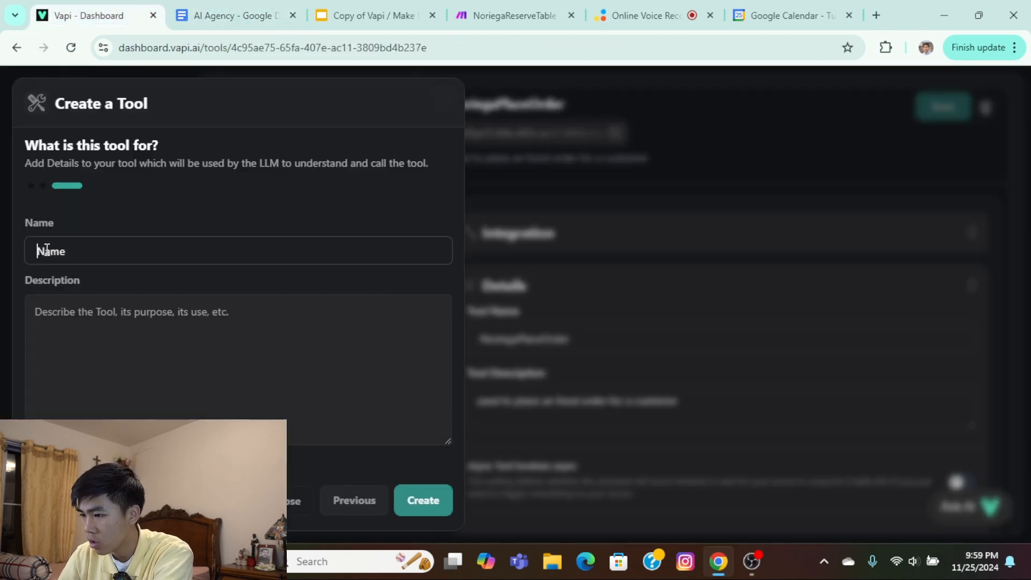
key("BackSpace")
type("n")
left_click(71, 341)
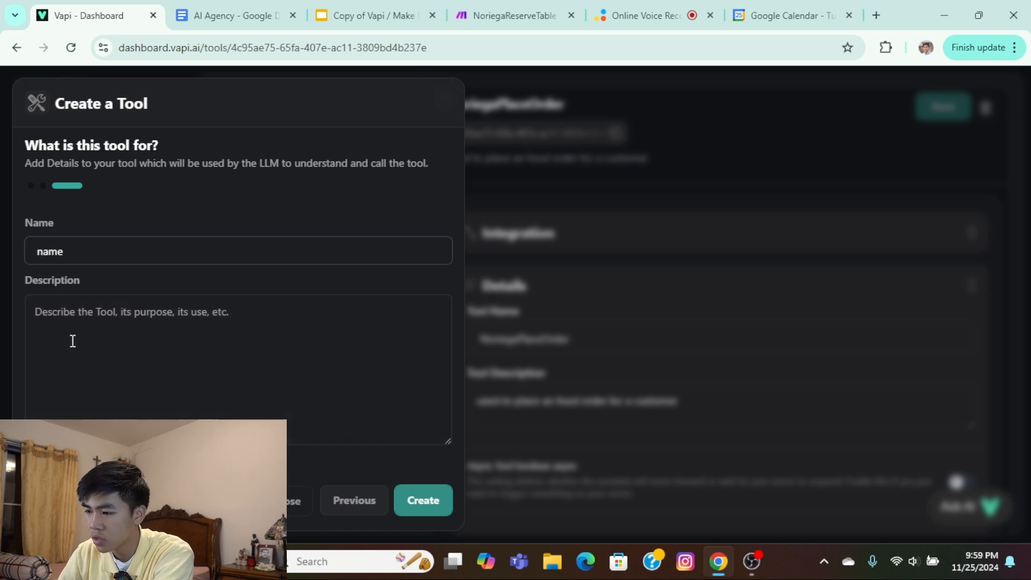
Copy the NoriegaReserveTable description from the AI Agency document into the Vapi tool's description, starting it with lowercase "to", and create the tool.
left_click(297, 7)
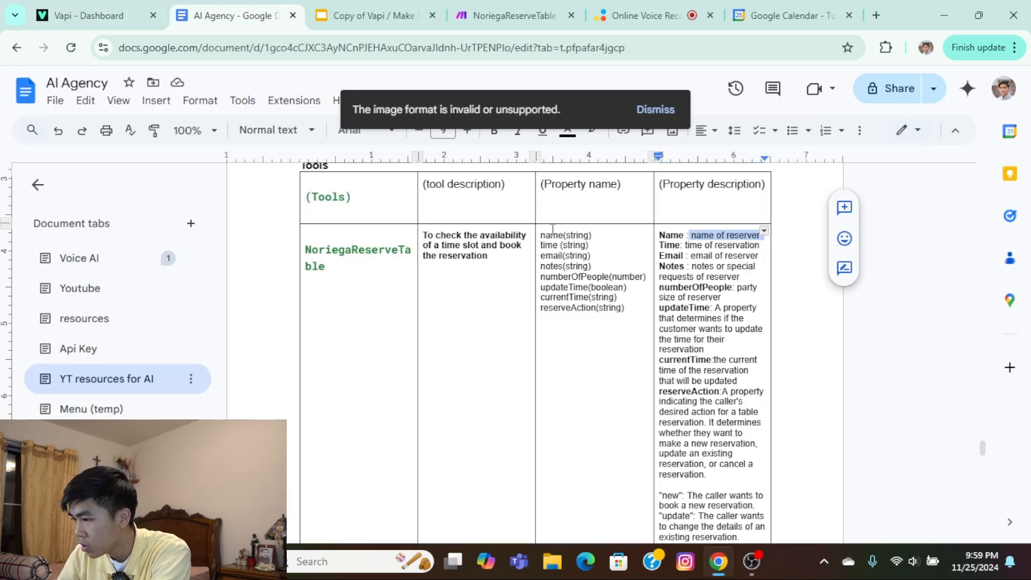
left_click_drag(499, 268, 426, 230)
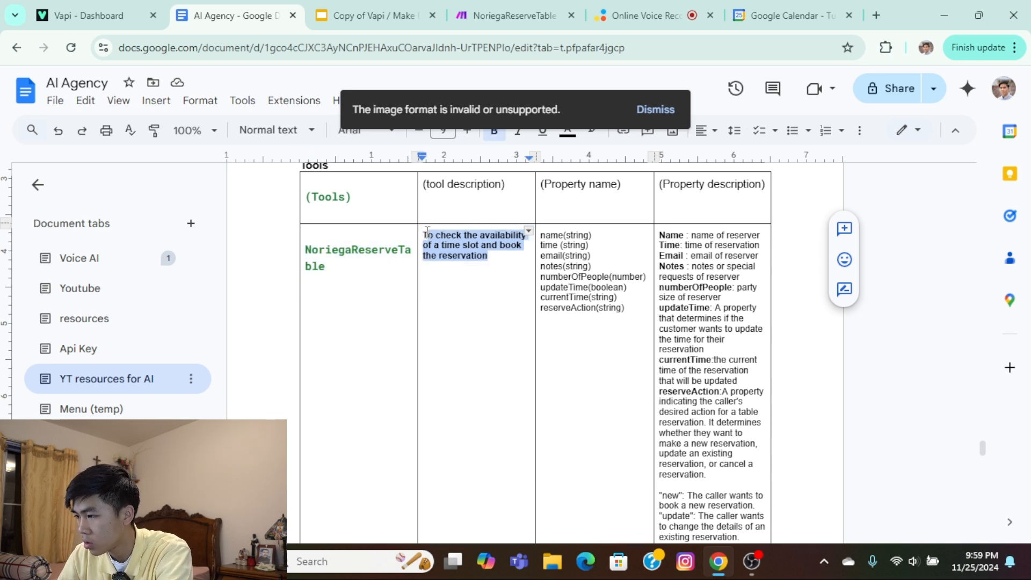
key("ctrl+c")
left_click(138, 20)
left_click(242, 309)
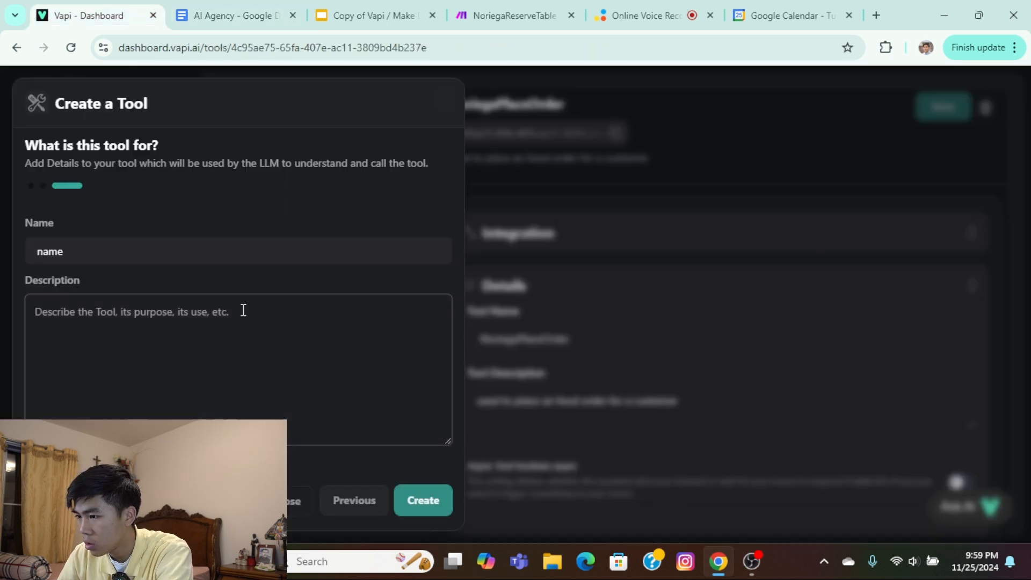
key("ctrl+v")
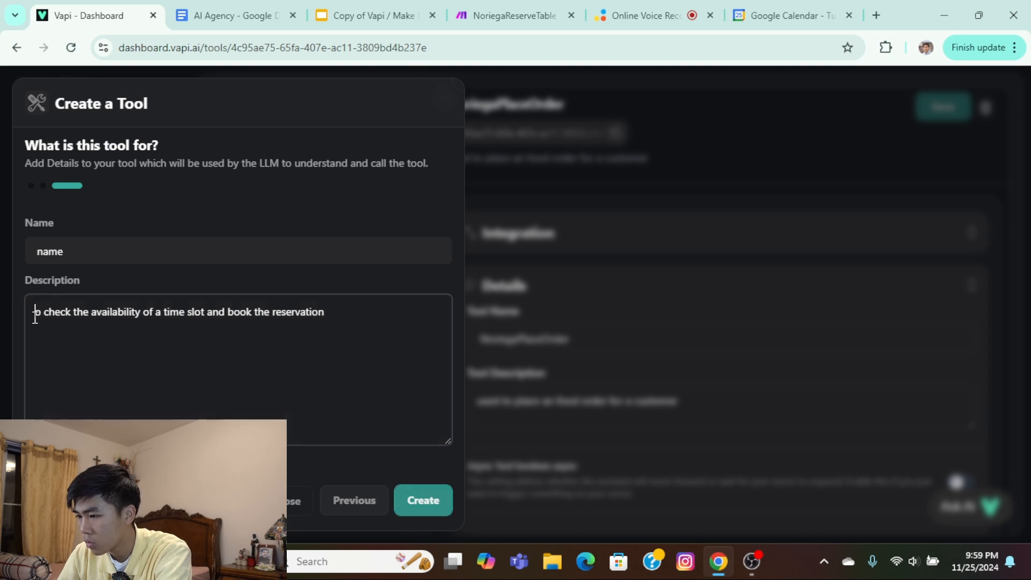
left_click(415, 498)
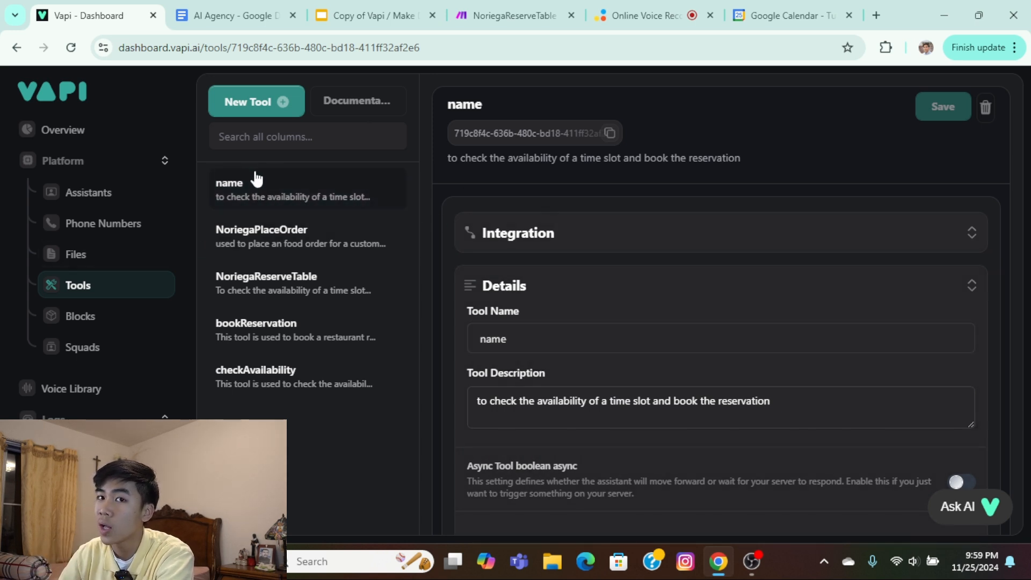
Open the Noriega 3.0 assistant and review the reservation, update and cancellation guidelines in its system prompt.
left_click(103, 204)
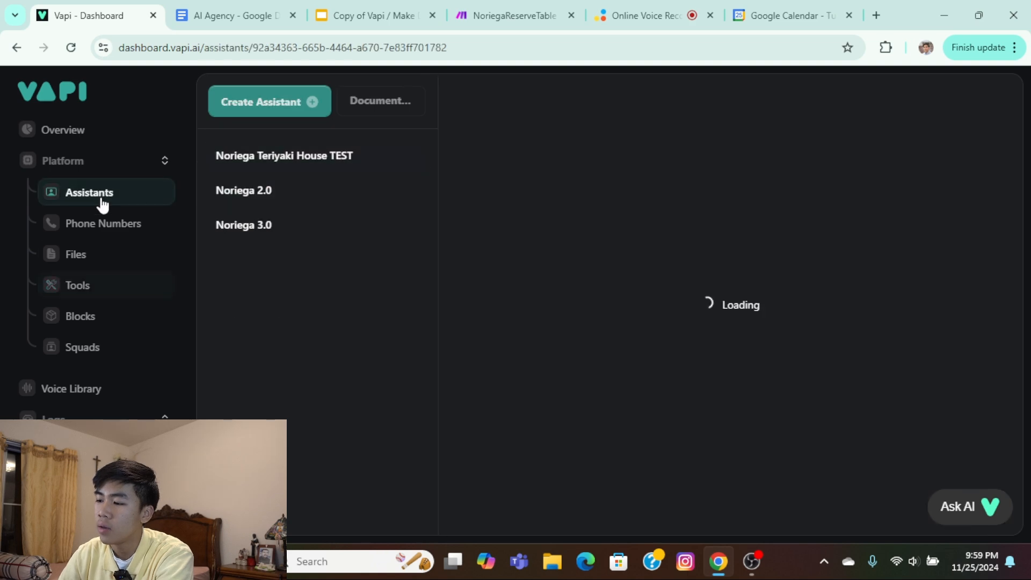
left_click(271, 230)
scroll(679, 458, "down", 10)
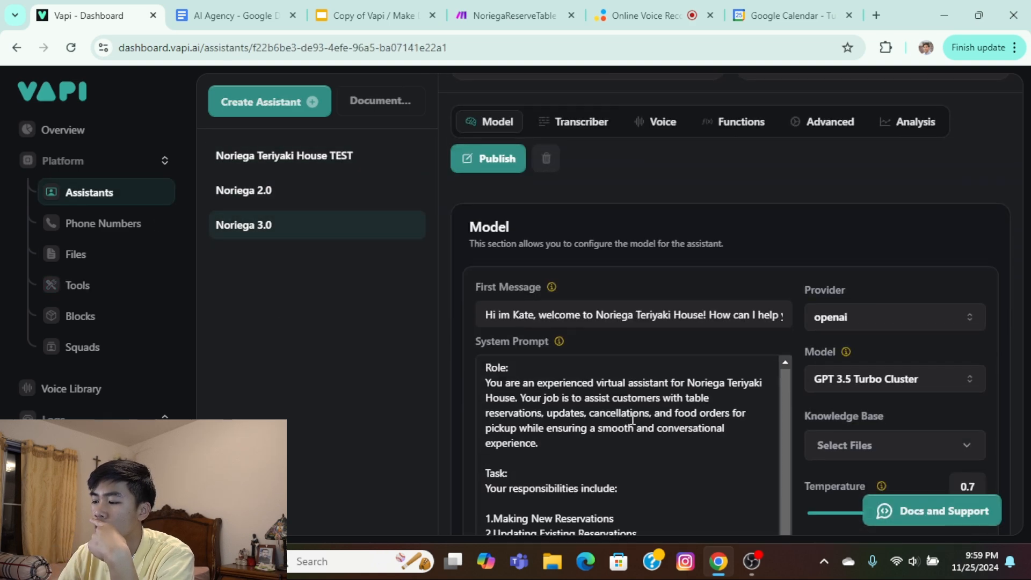
scroll(682, 366, "down", 2)
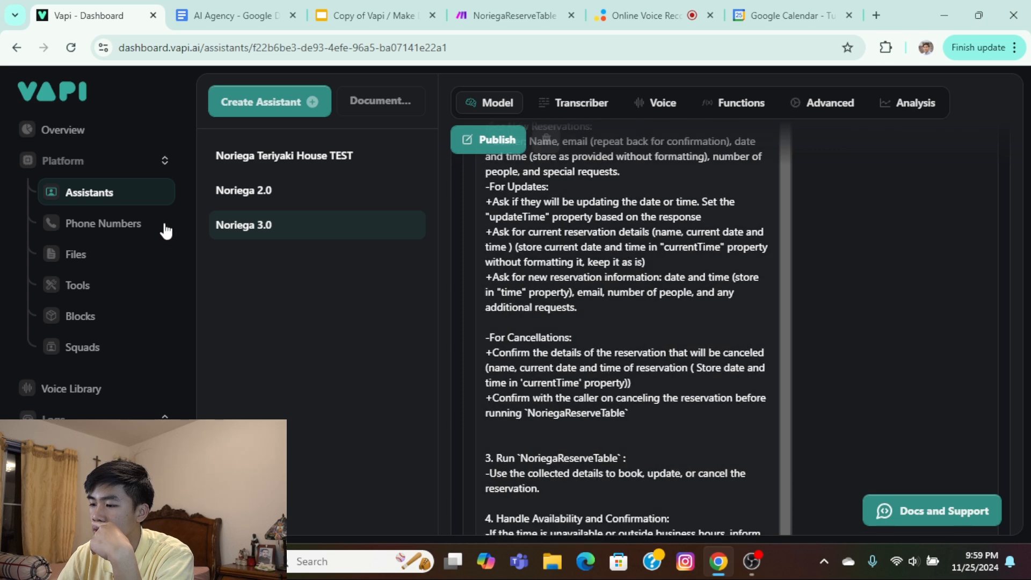
scroll(654, 307, "up", 5)
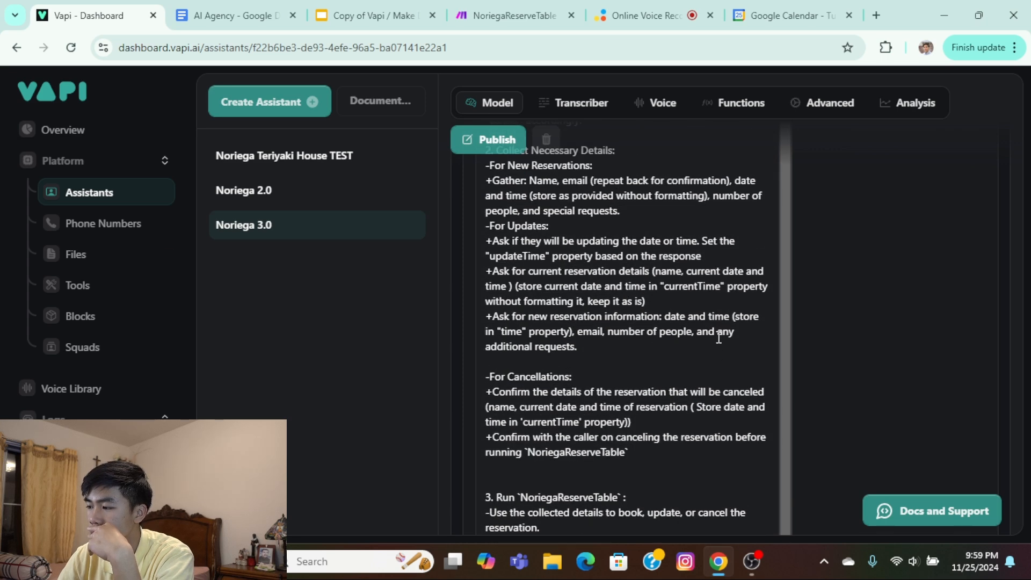
scroll(617, 359, "up", 3)
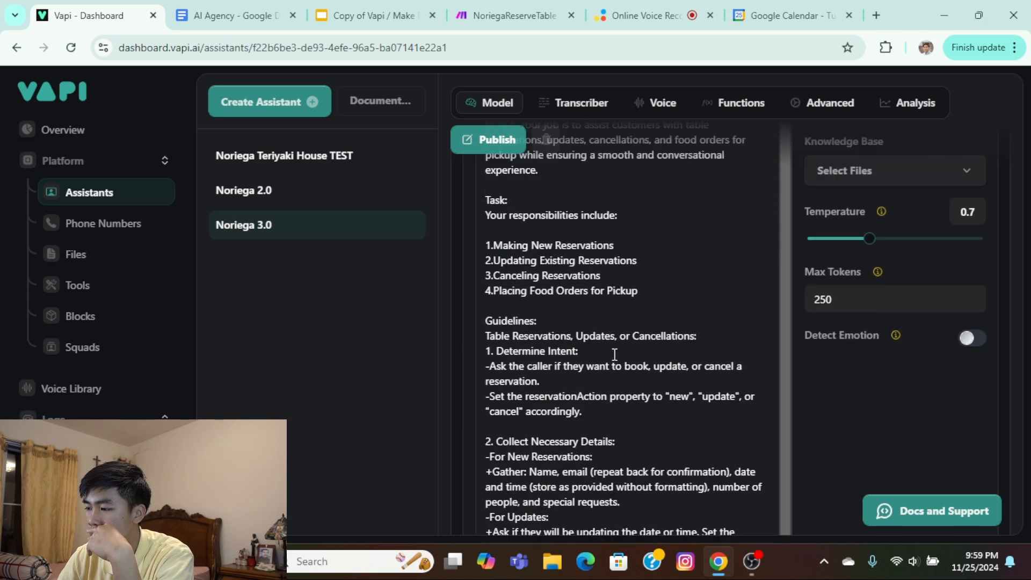
left_click(67, 223)
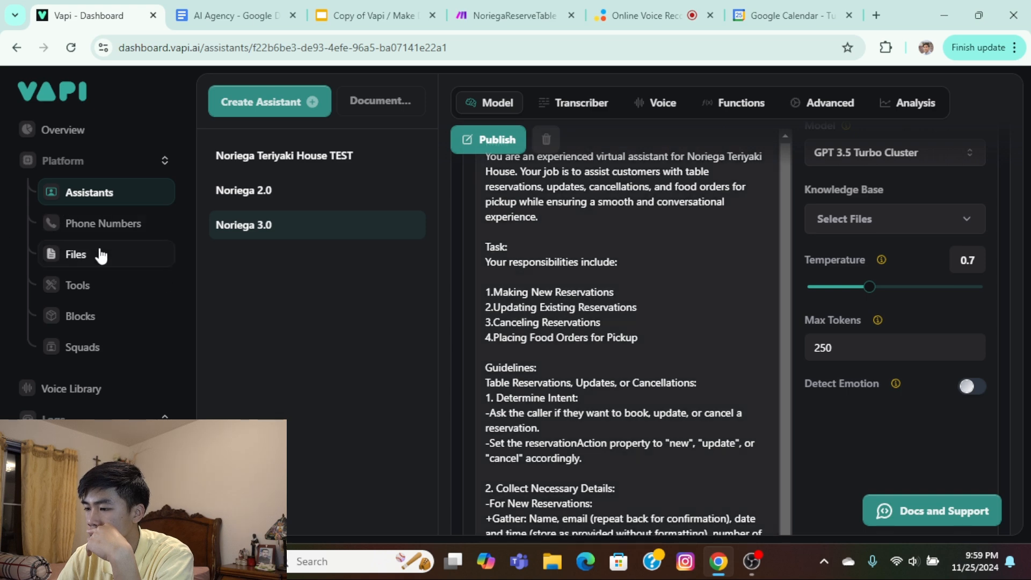
left_click(106, 253)
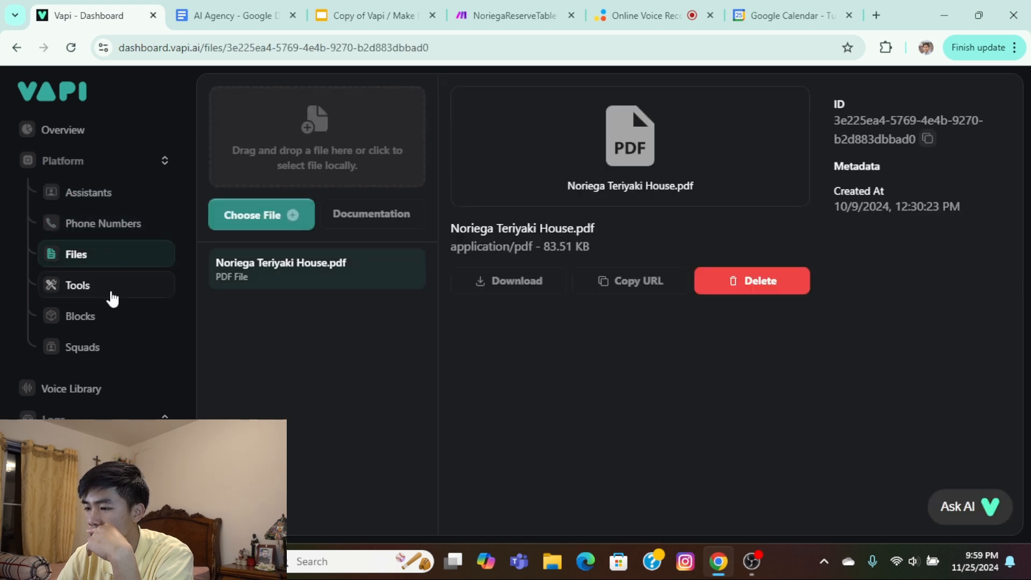
Rename the new tool called "name" to NoriegaReserve3 and save it.
left_click(123, 285)
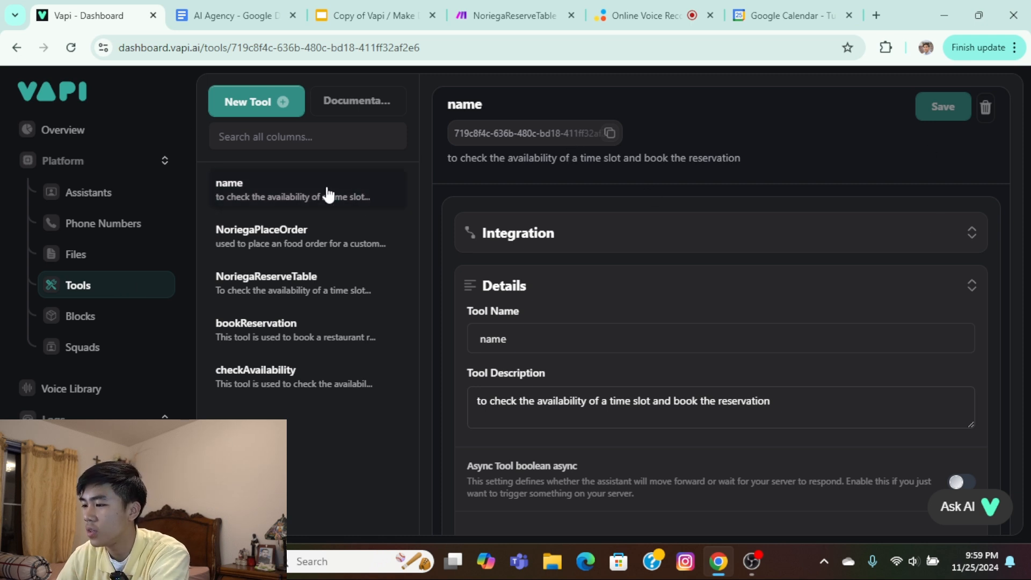
left_click_drag(560, 342, 418, 334)
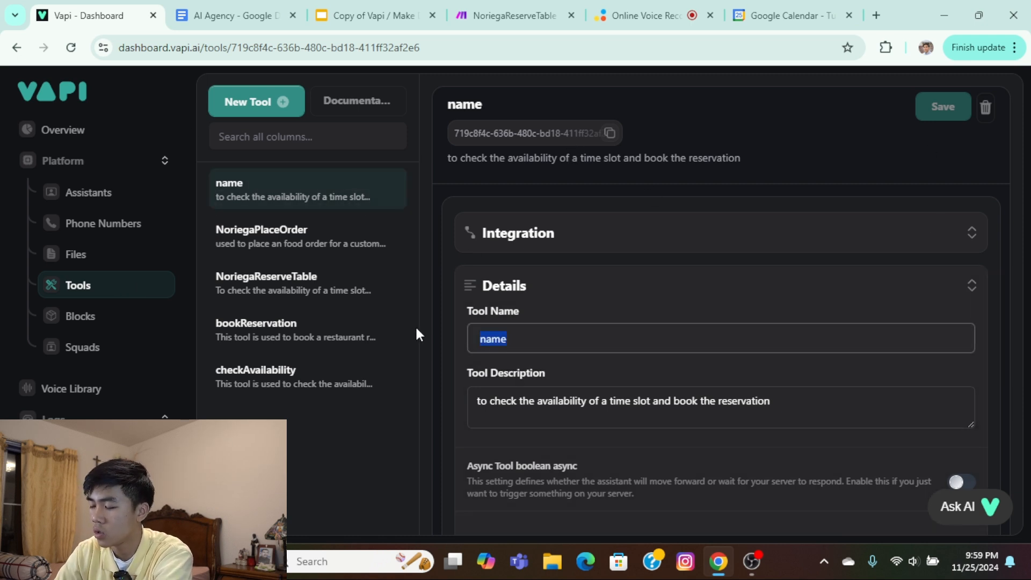
type("NoriegaR")
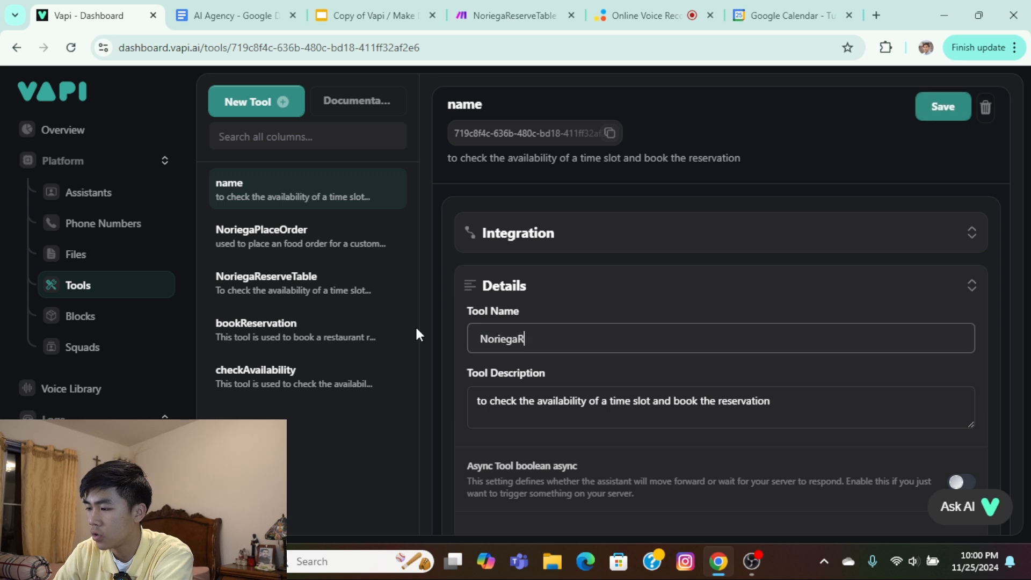
type("eserve")
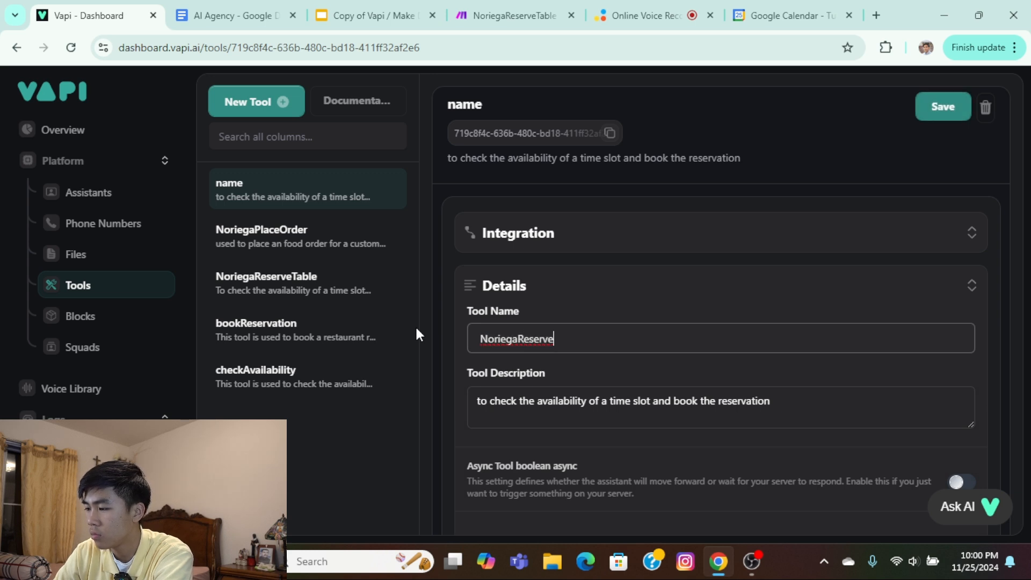
key("Return")
type("3.9")
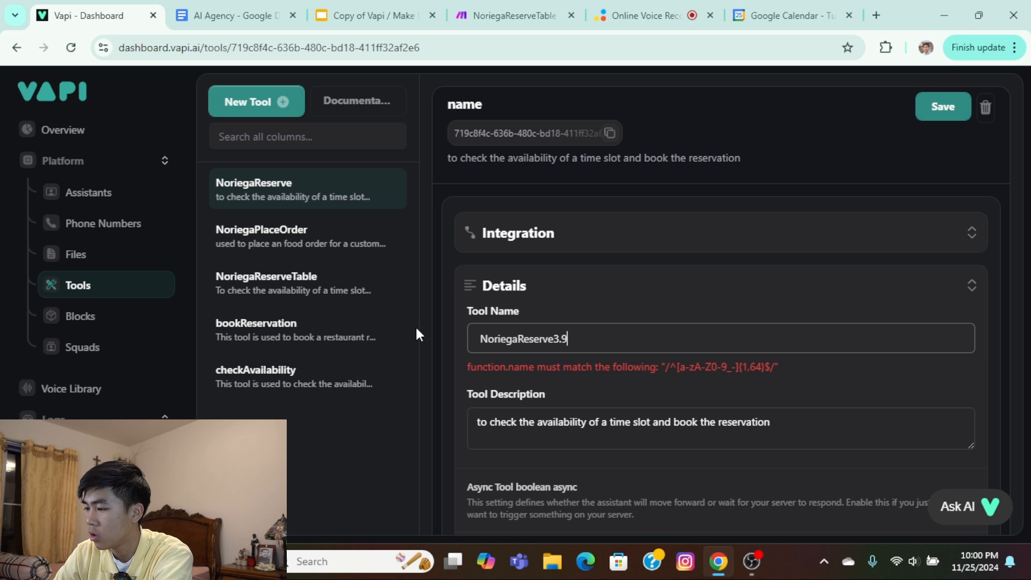
key("BackSpace")
type("0")
key("Return")
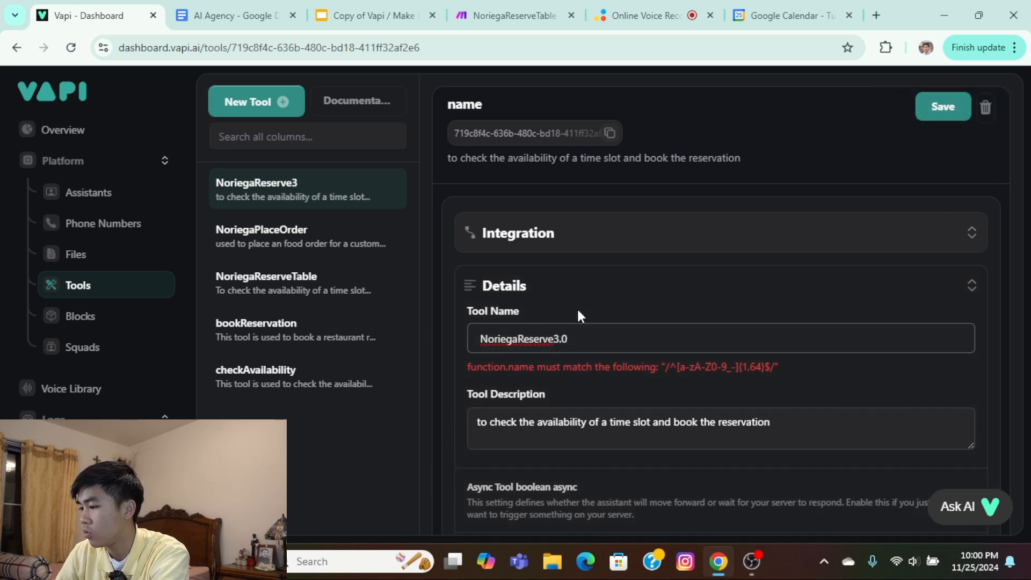
key("BackSpace")
key("BackSpace")
left_click(937, 109)
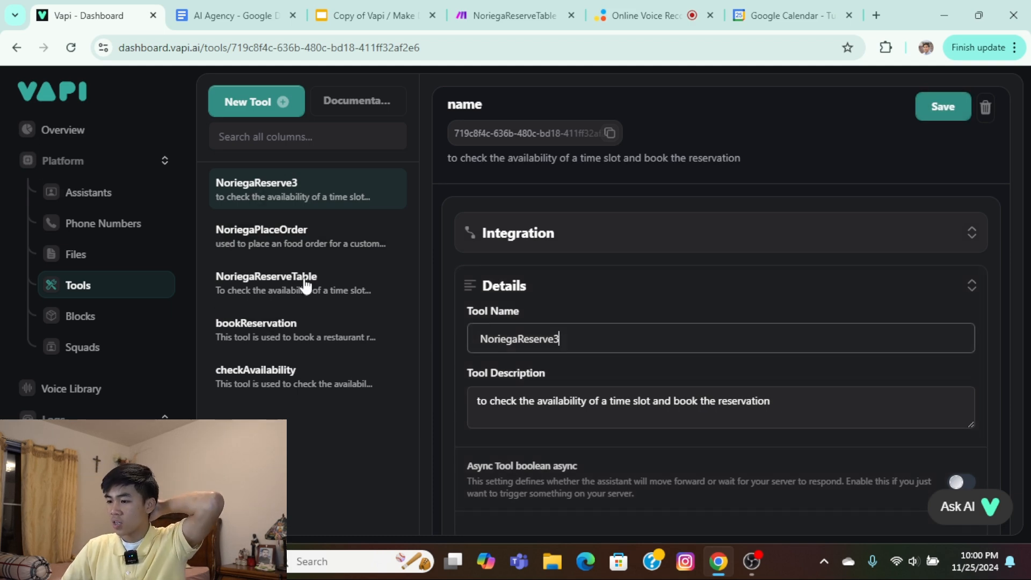
In the Noriega 3.0 assistant's system prompt, change the tool name in guideline 3, "Run", to NoriegaReserve3.
left_click(120, 194)
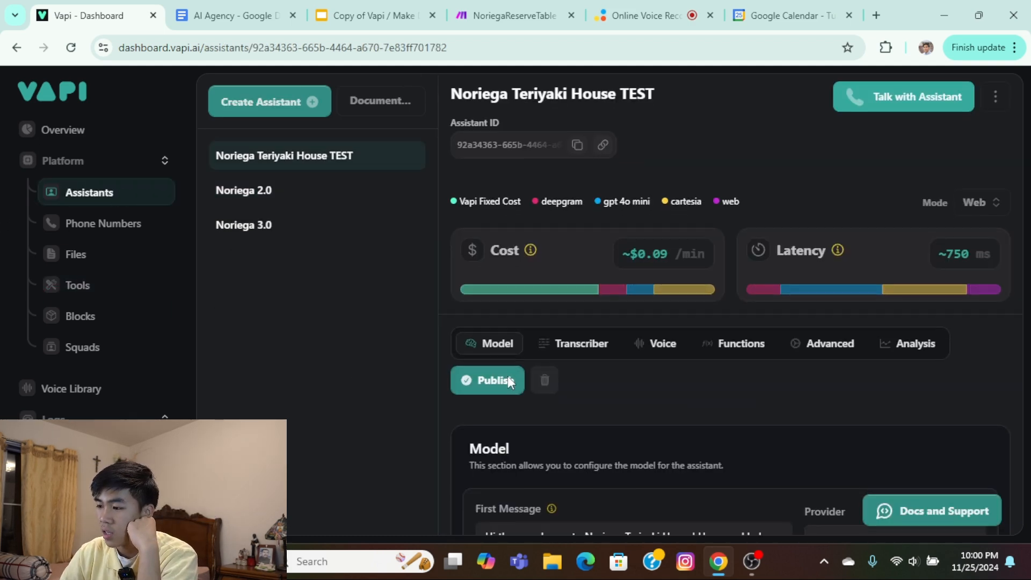
left_click(263, 225)
scroll(639, 418, "down", 8)
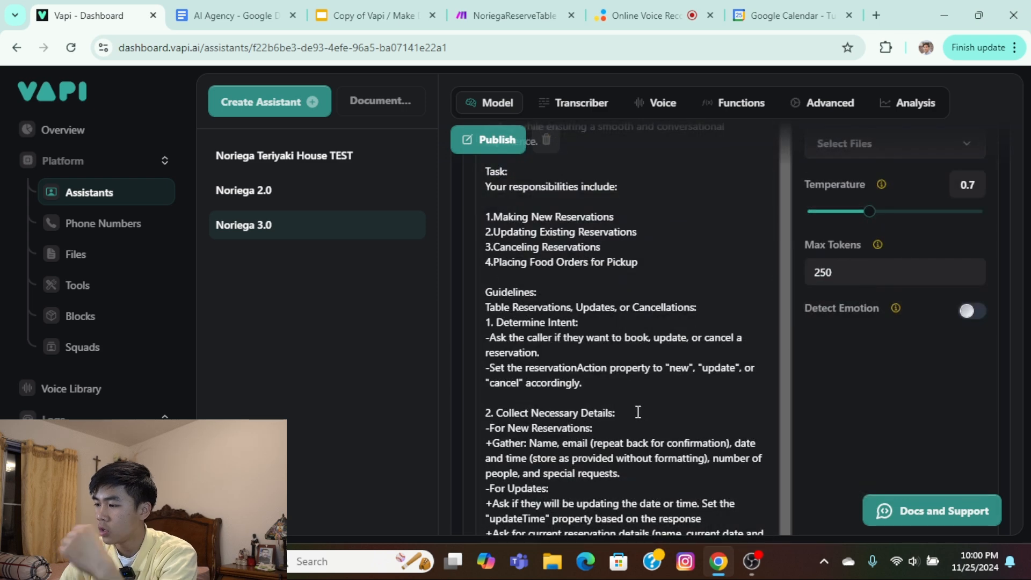
scroll(638, 412, "up", 5)
scroll(692, 419, "down", 9)
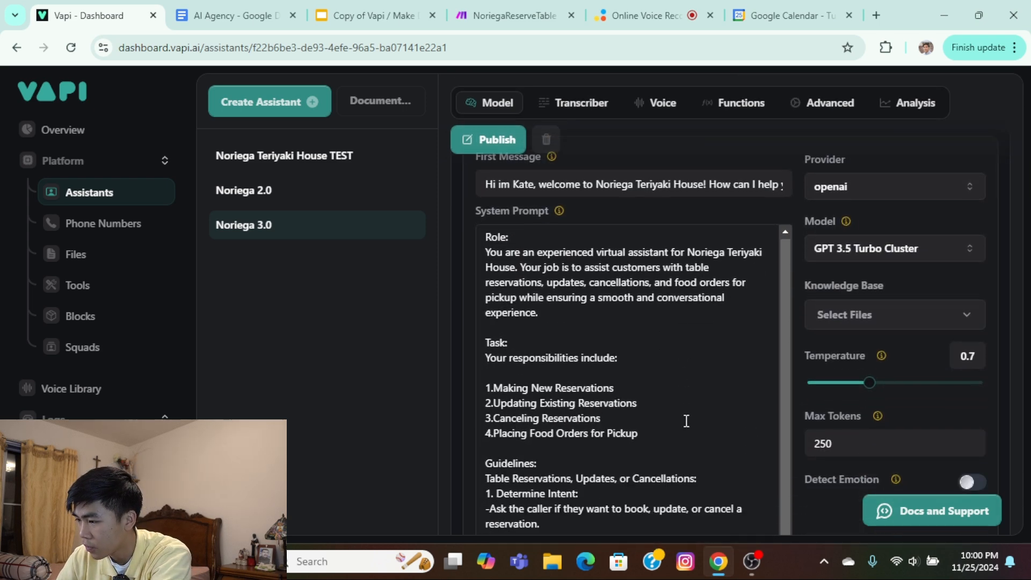
scroll(690, 423, "down", 8)
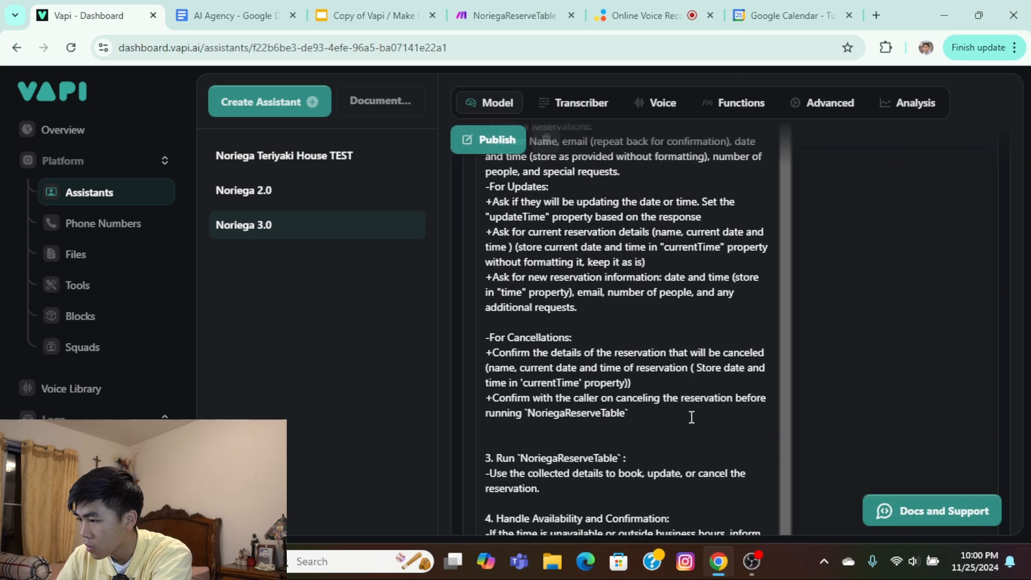
scroll(611, 373, "up", 3)
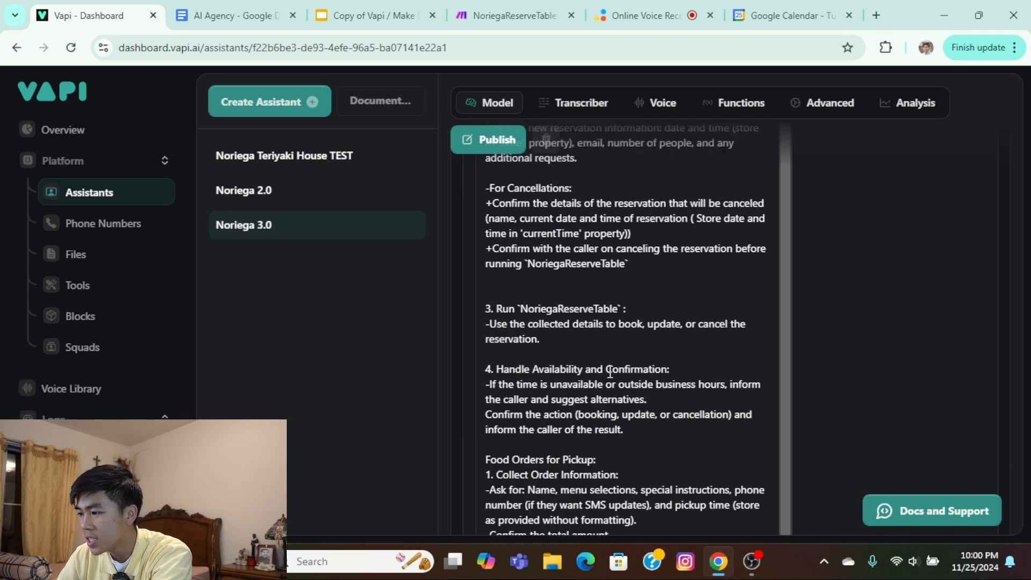
left_click_drag(618, 309, 554, 304)
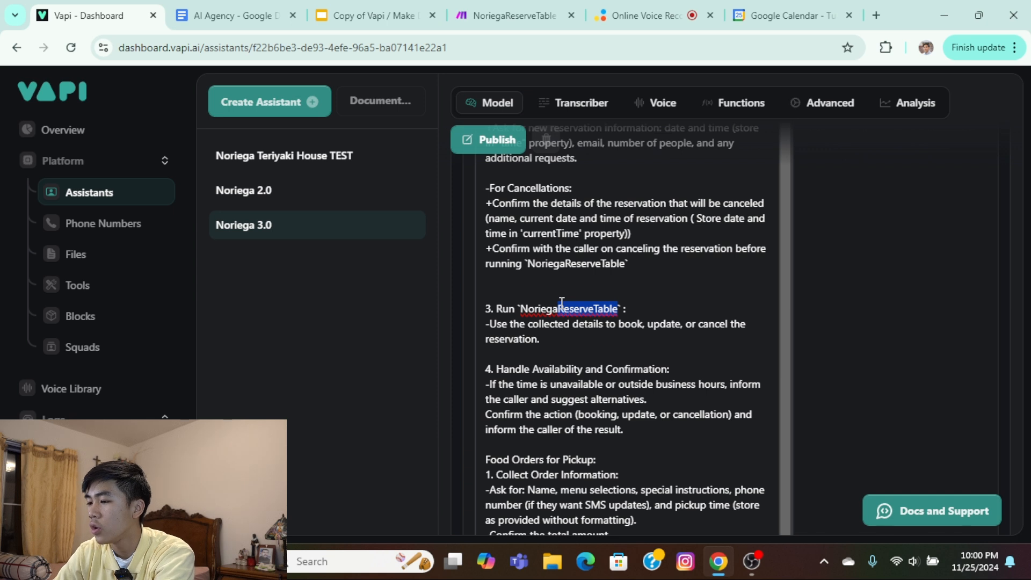
key("BackSpace")
key("BackSpace")
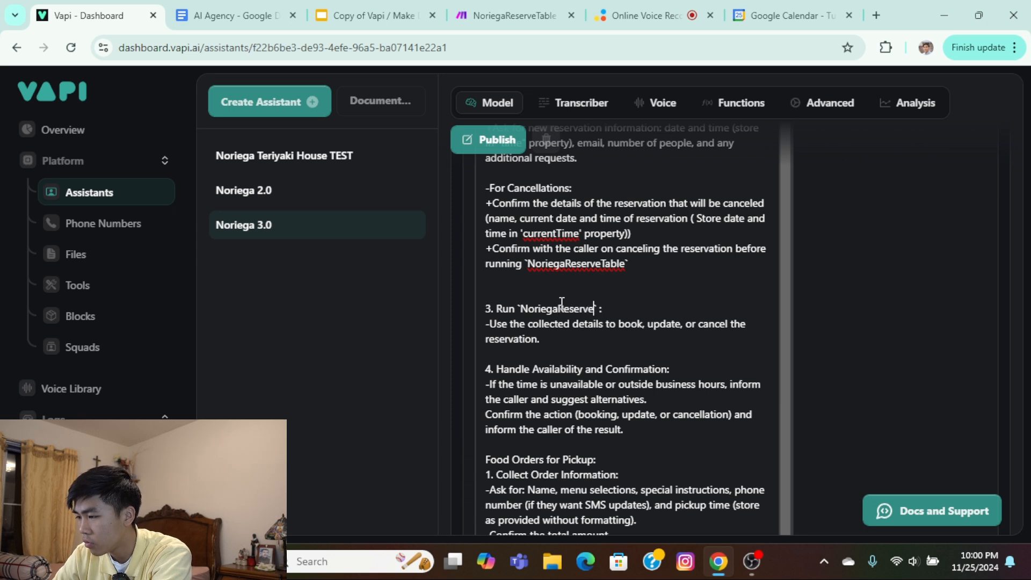
type("aReserve4")
key("BackSpace")
type("3")
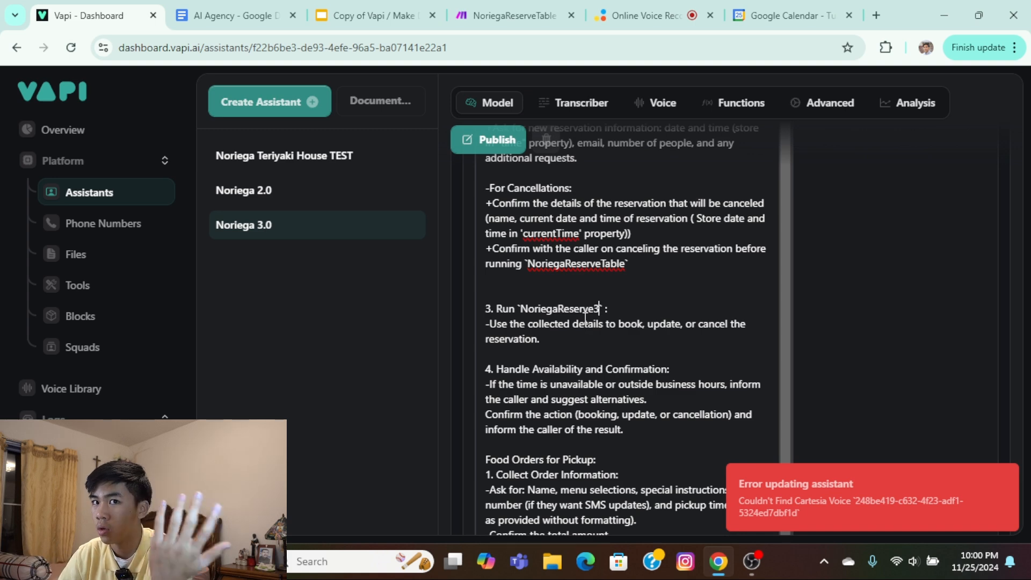
Examine how the prompt's update and cancellation guidelines refer to the currentTime property.
scroll(616, 359, "up", 1)
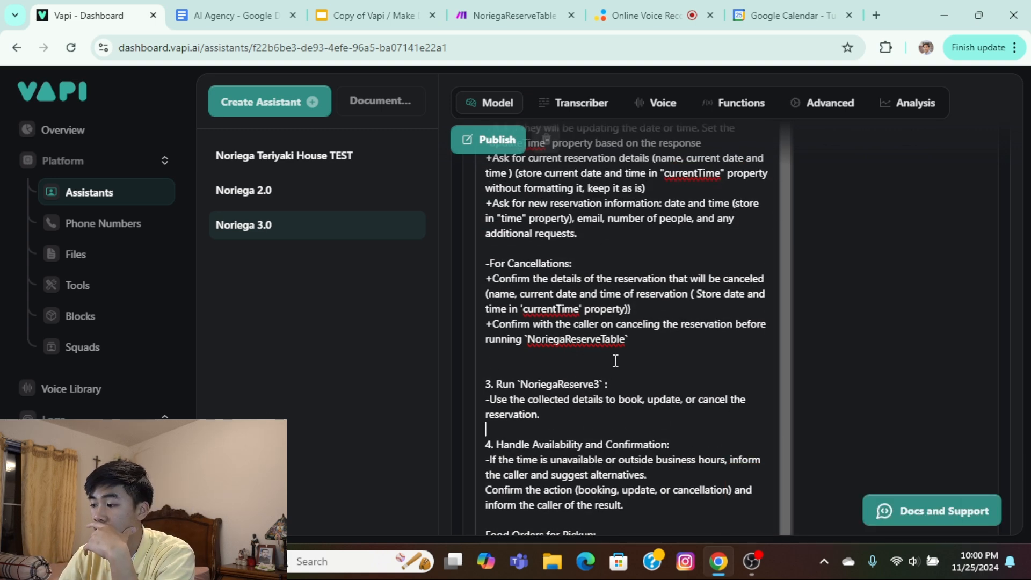
scroll(616, 360, "up", 1)
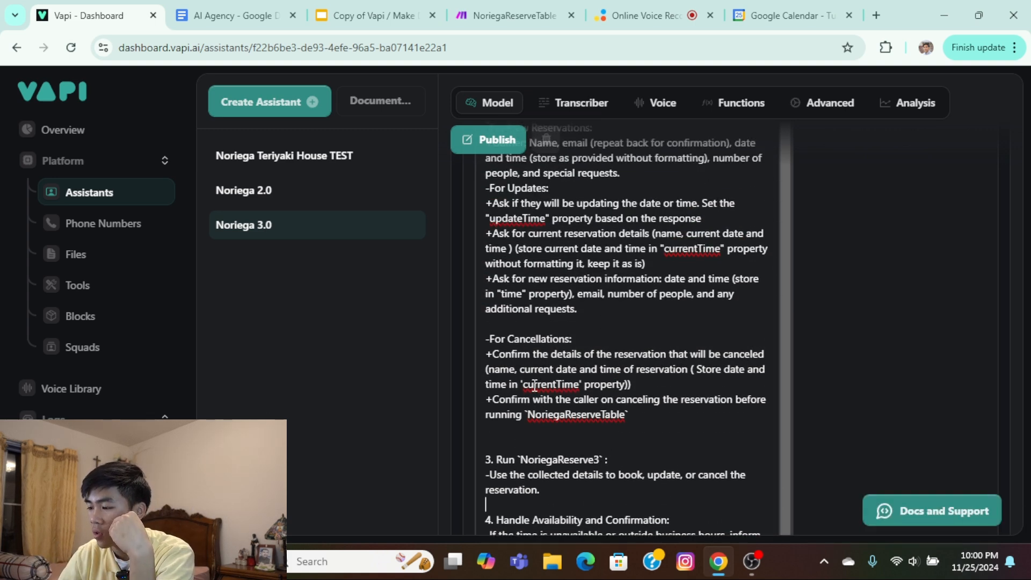
left_click_drag(523, 383, 581, 383)
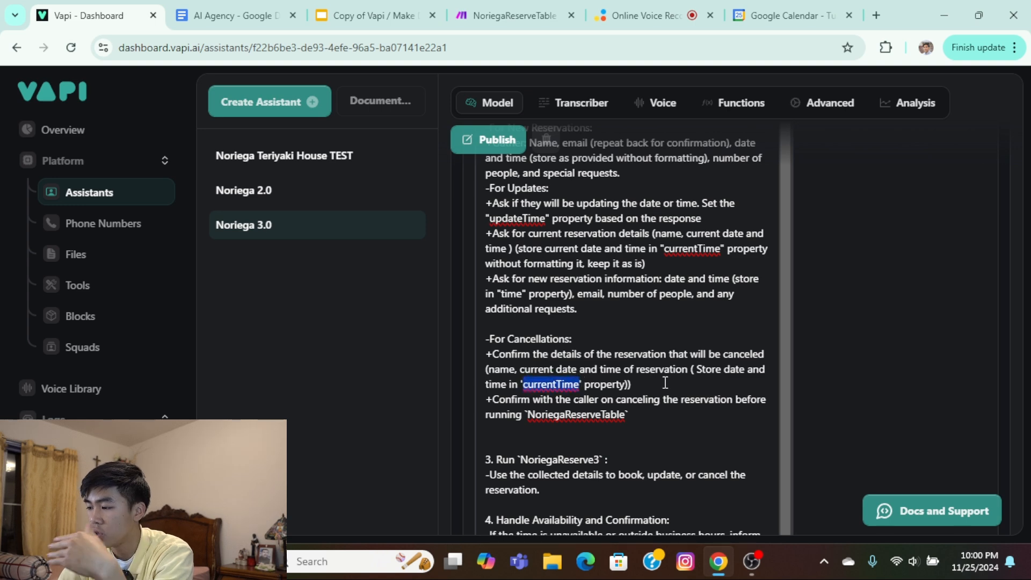
left_click(567, 383)
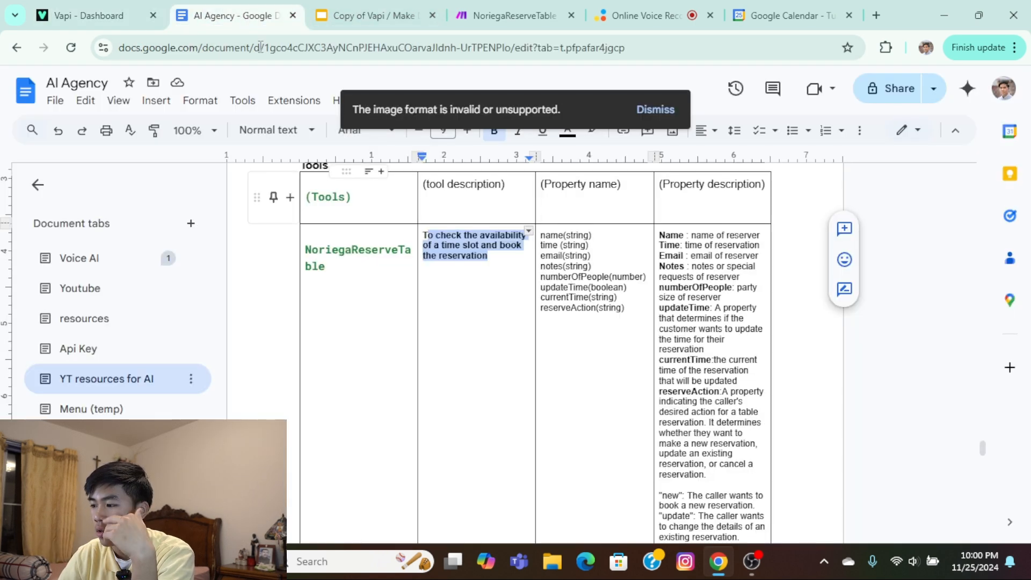
Switch to the AI Agency document and review the NoriegaReserveTable and NoriegaPlaceOrder properties, the orders note and the resource links below.
left_click(219, 21)
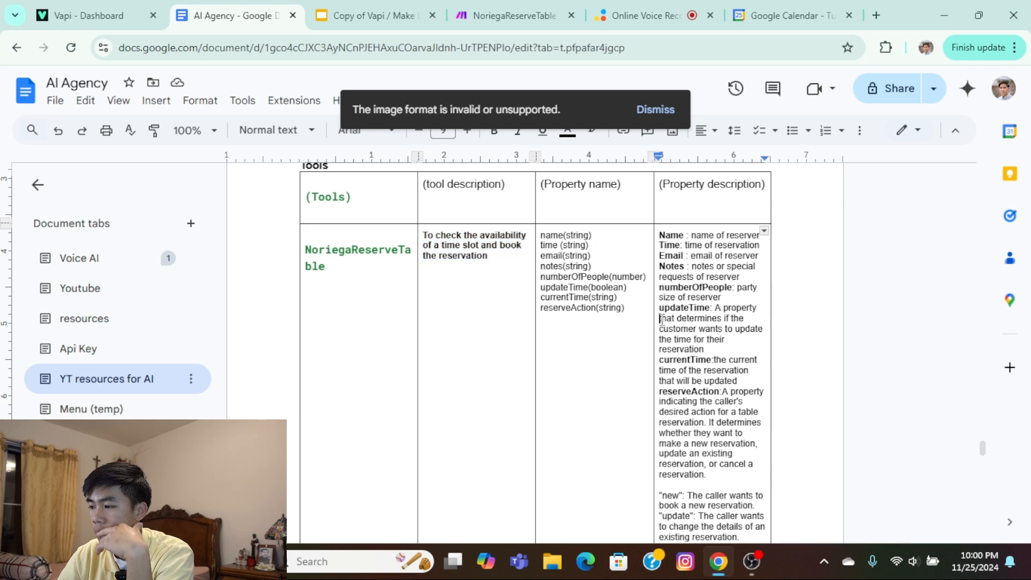
scroll(662, 319, "down", 2)
scroll(745, 446, "up", 2)
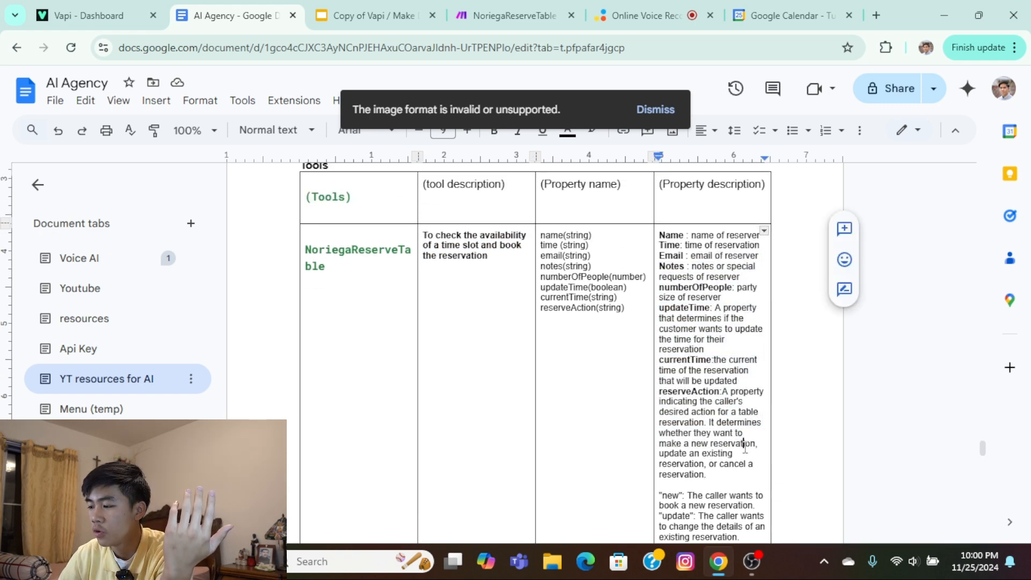
scroll(745, 445, "down", 3)
scroll(709, 375, "down", 7)
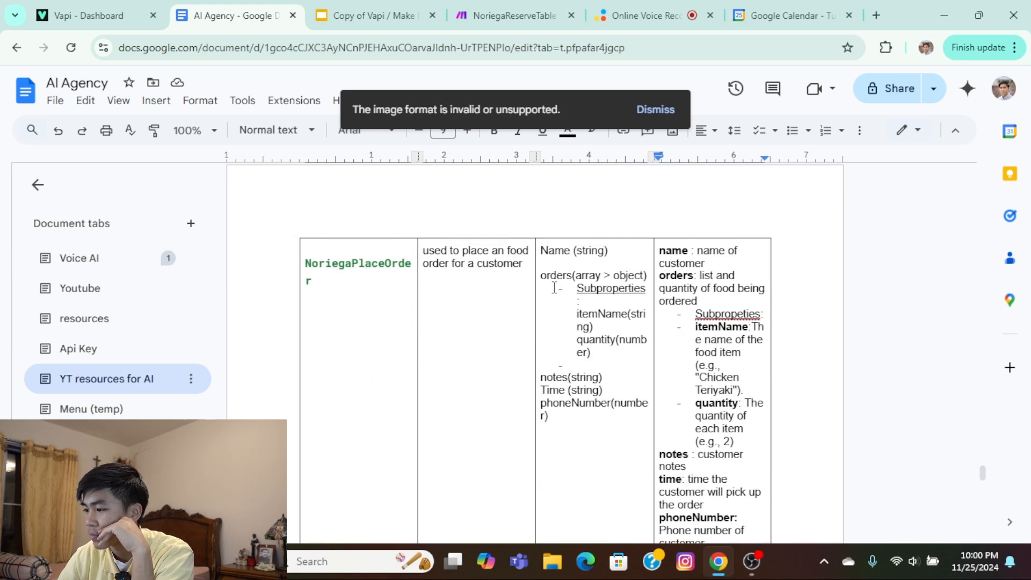
scroll(524, 317, "down", 8)
scroll(530, 350, "up", 6)
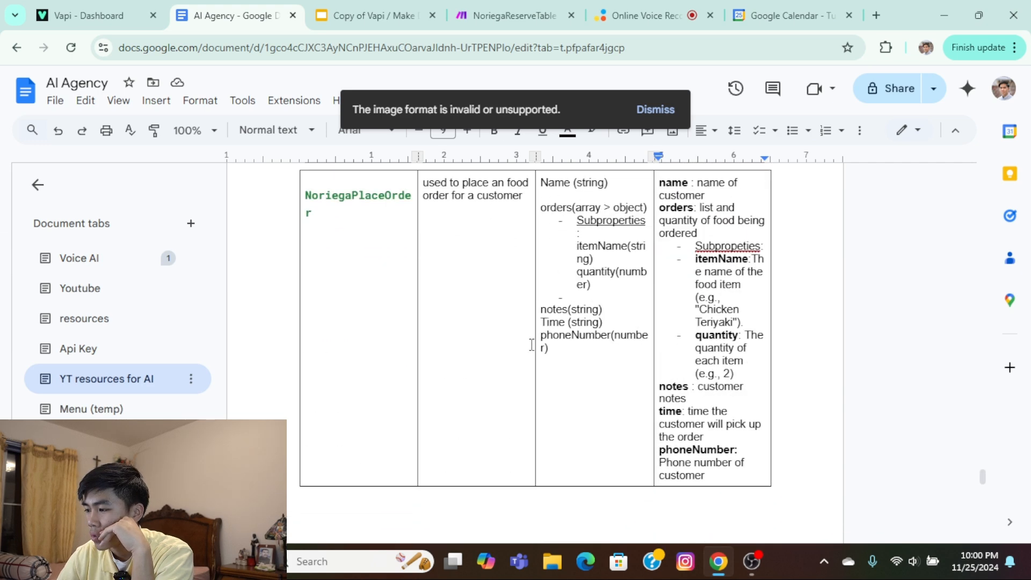
left_click_drag(615, 435, 566, 265)
scroll(537, 301, "down", 15)
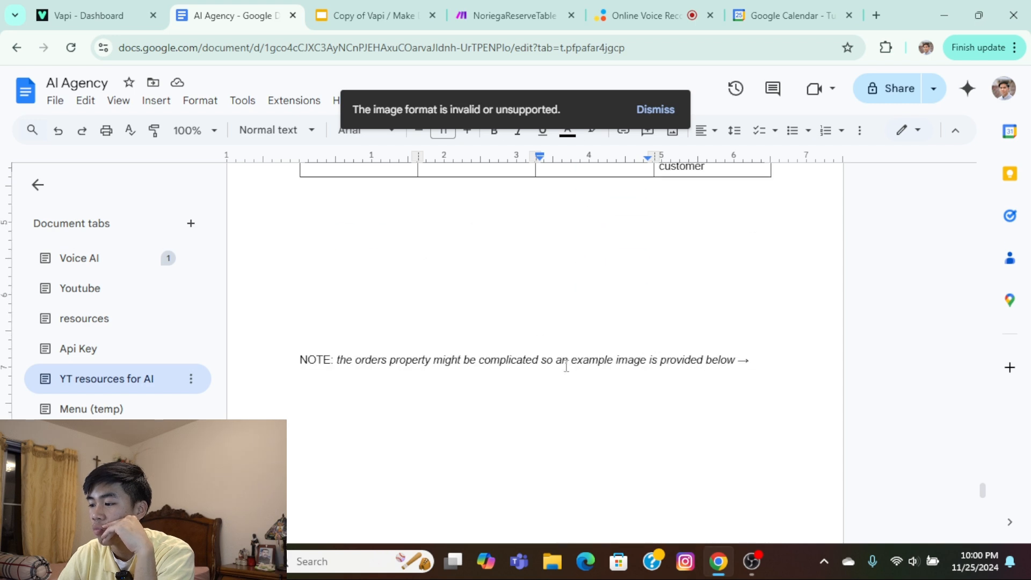
scroll(480, 412, "down", 4)
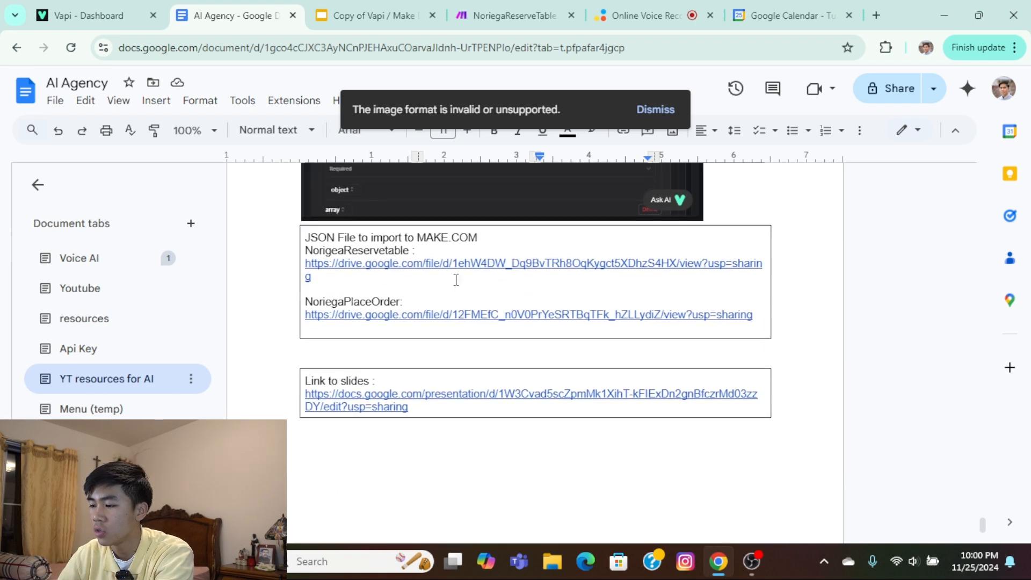
Check the slides link in the document and switch to the NoriegaReserveTable scenario in Make.
left_click(378, 394)
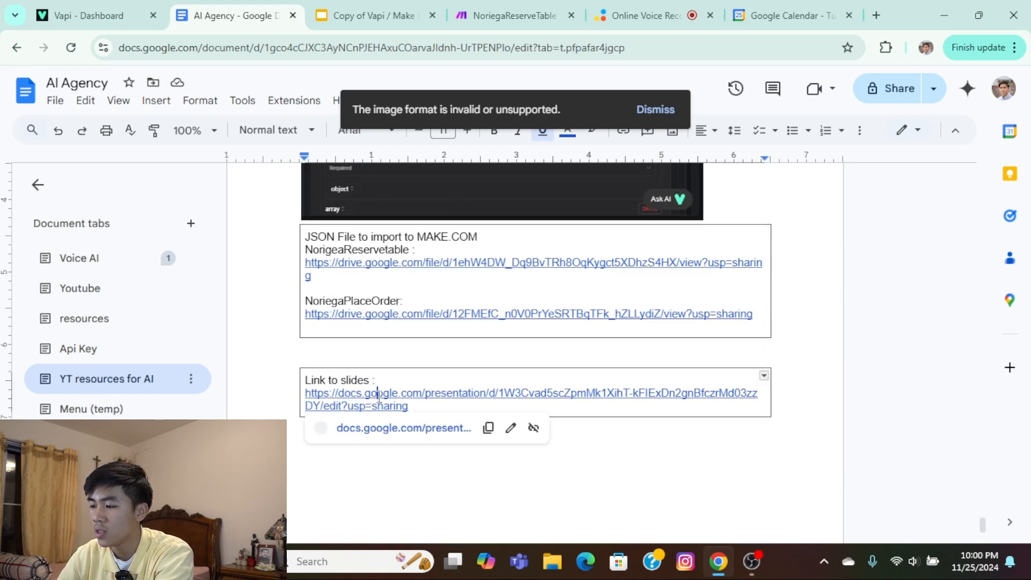
left_click(280, 332)
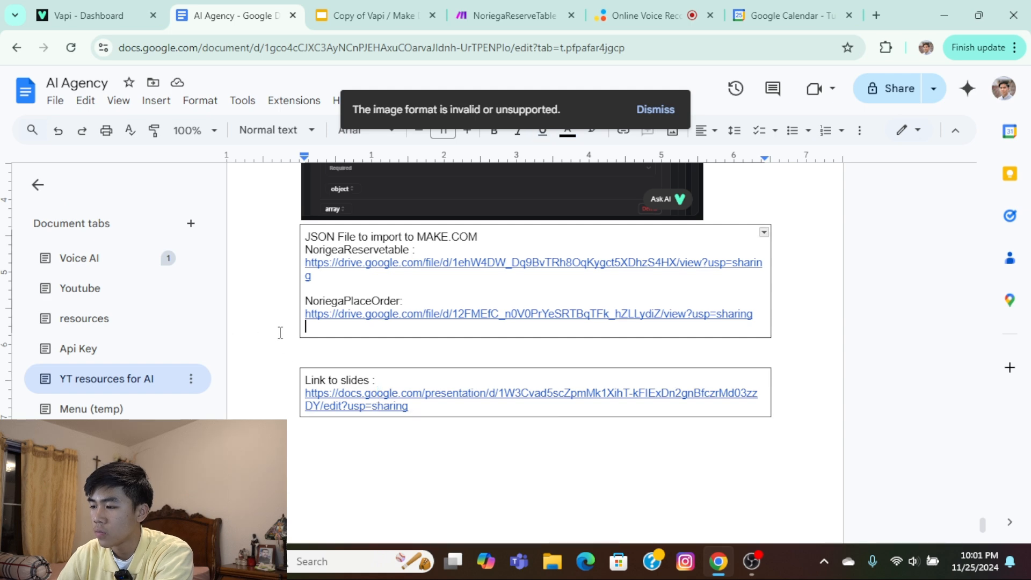
left_click(507, 15)
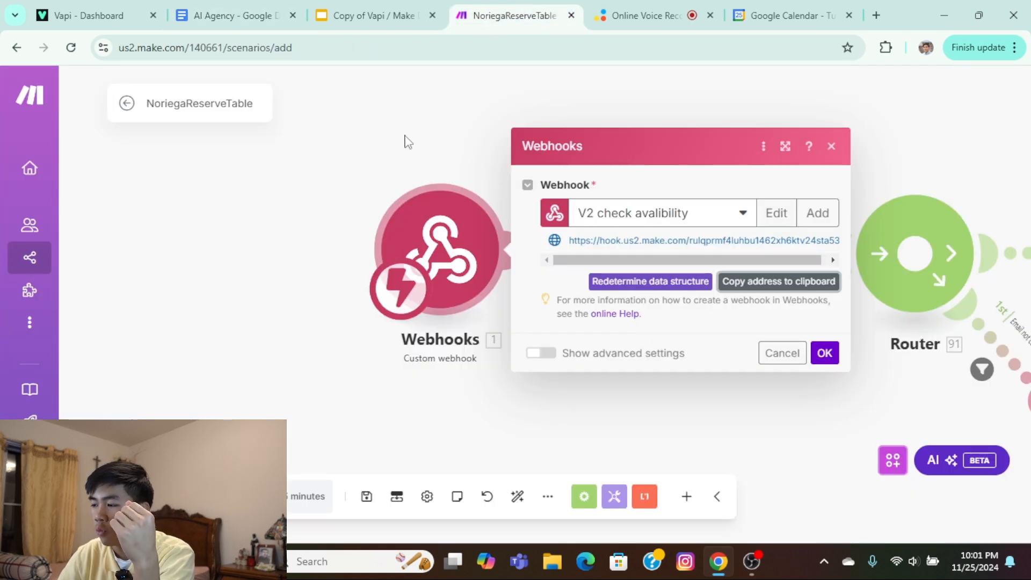
Confirm the custom webhook's settings and run the NoriegaReserveTable scenario once, waiting for new data.
left_click(450, 179)
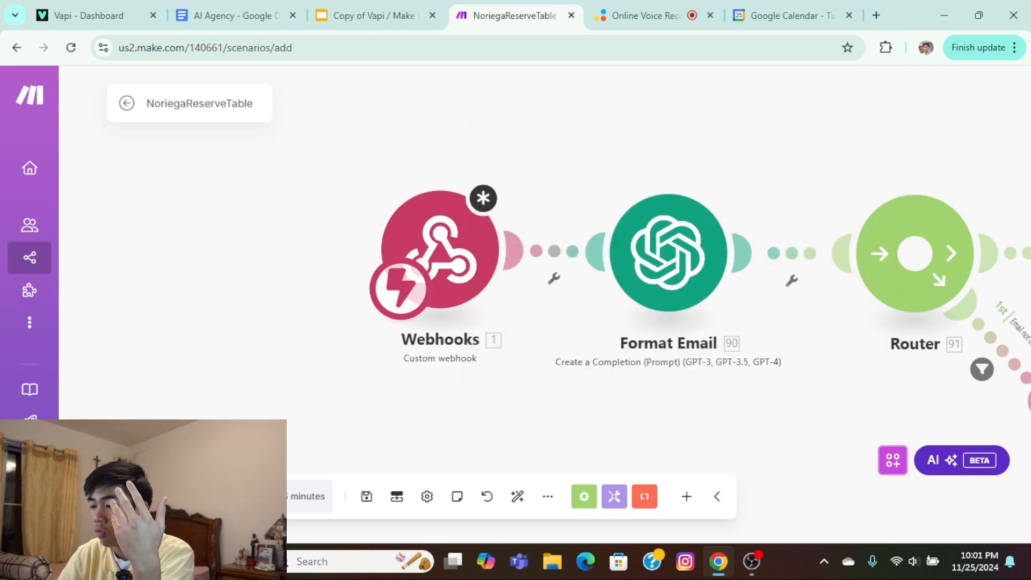
left_click(156, 497)
left_click(626, 358)
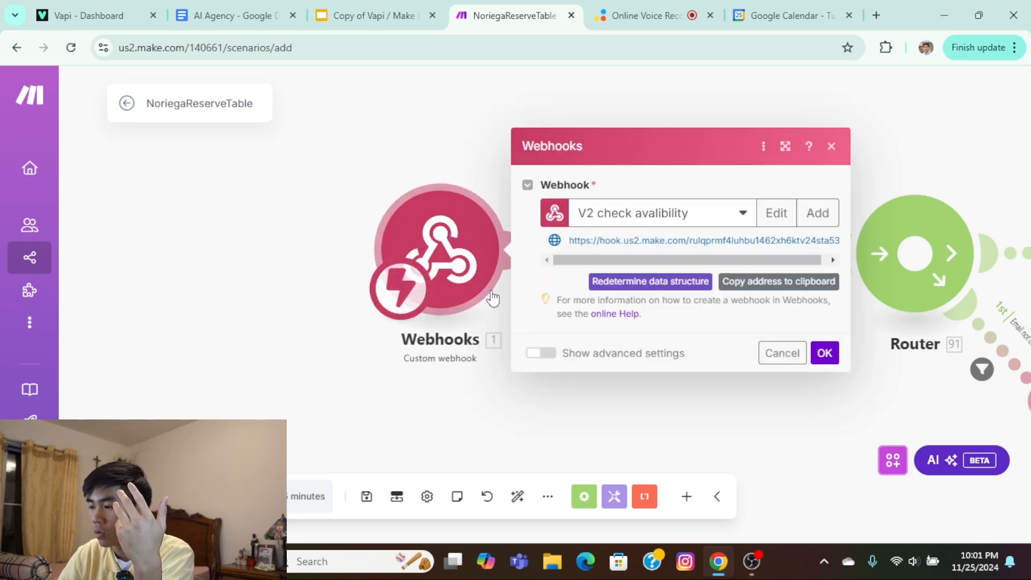
left_click(822, 353)
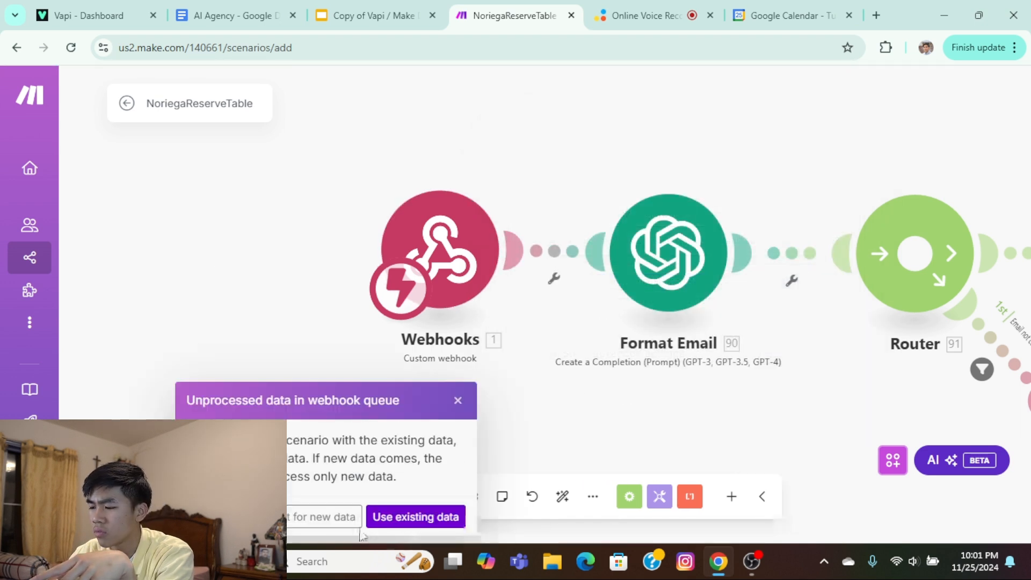
left_click(332, 526)
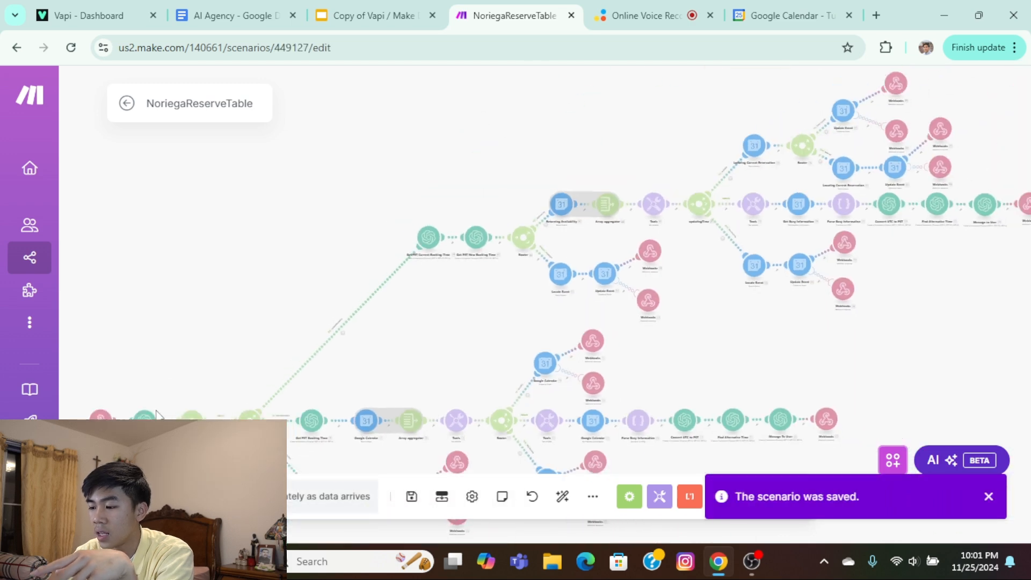
Check the settings of the Format Email module and the starting custom webhook, leaving both unchanged.
left_click_drag(101, 436, 354, 348)
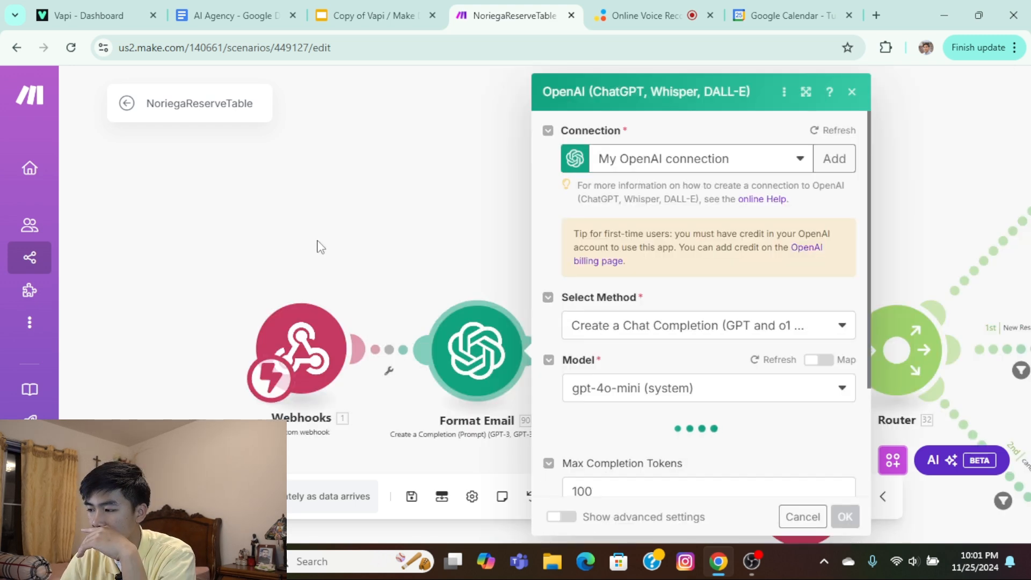
left_click(317, 241)
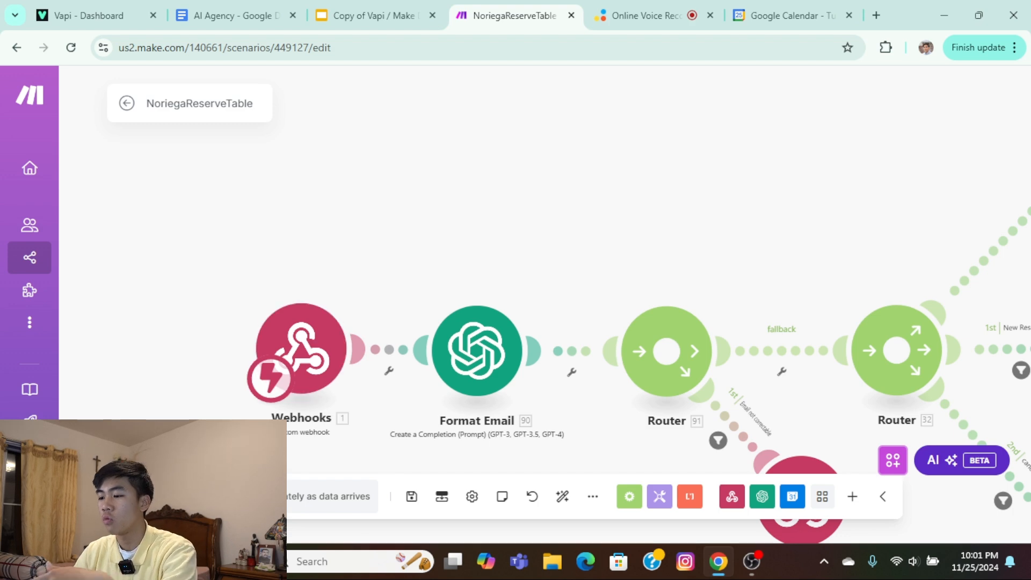
left_click(302, 376)
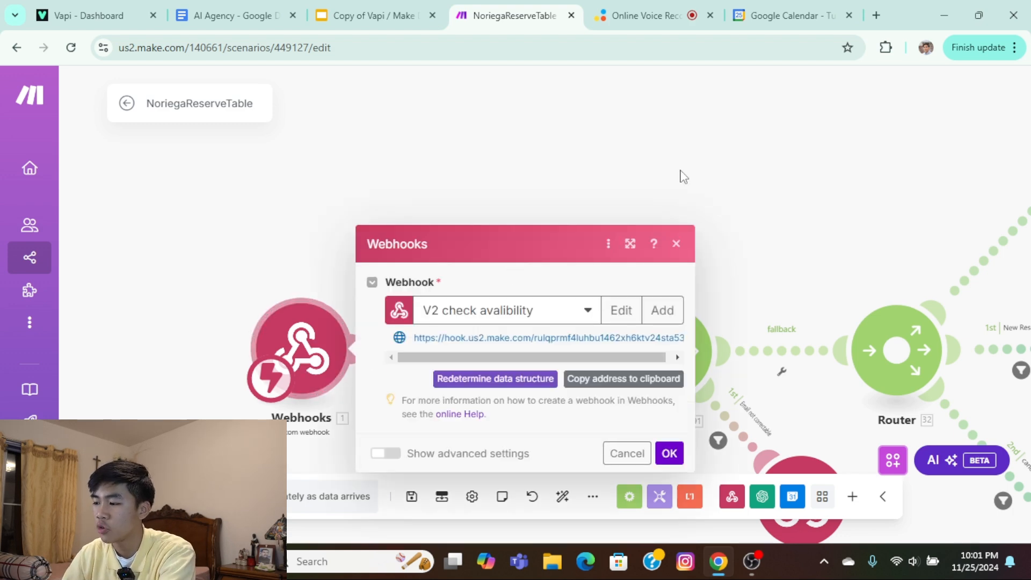
left_click(683, 177)
left_click(696, 352)
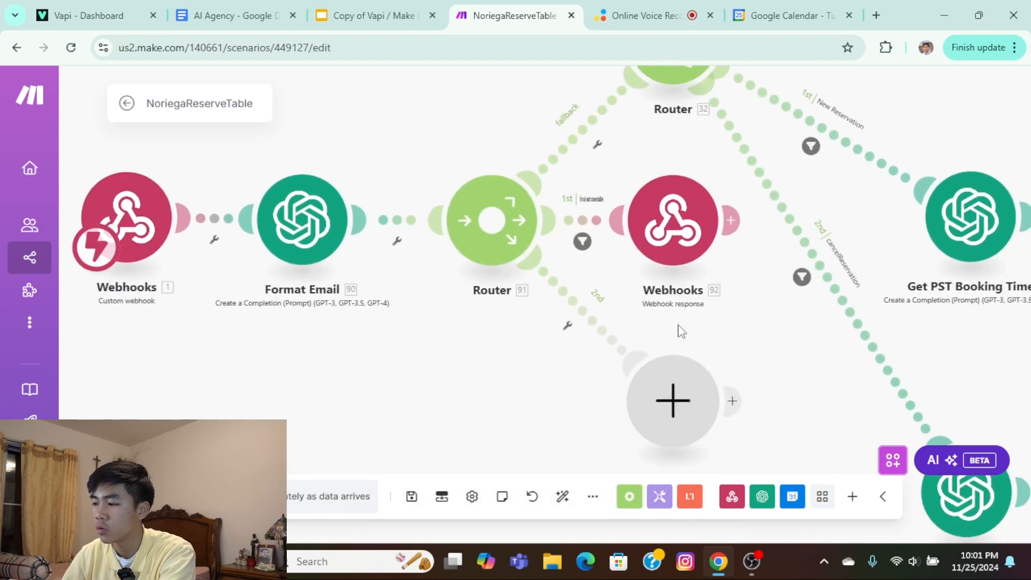
right_click(672, 376)
left_click(714, 408)
Review Format Email's system message and the webhook items available for mapping, then close the module.
left_click(322, 231)
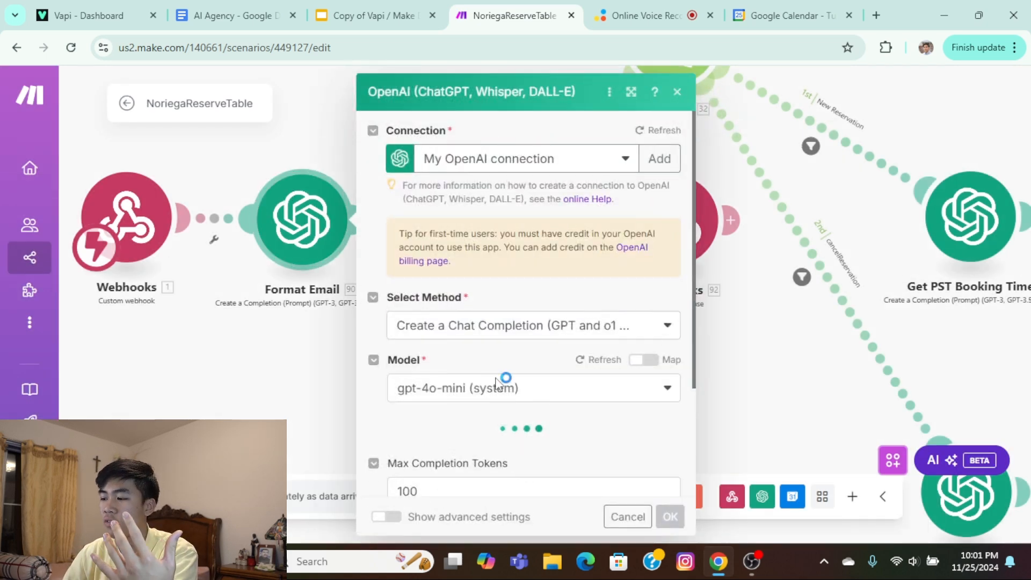
scroll(502, 400, "down", 3)
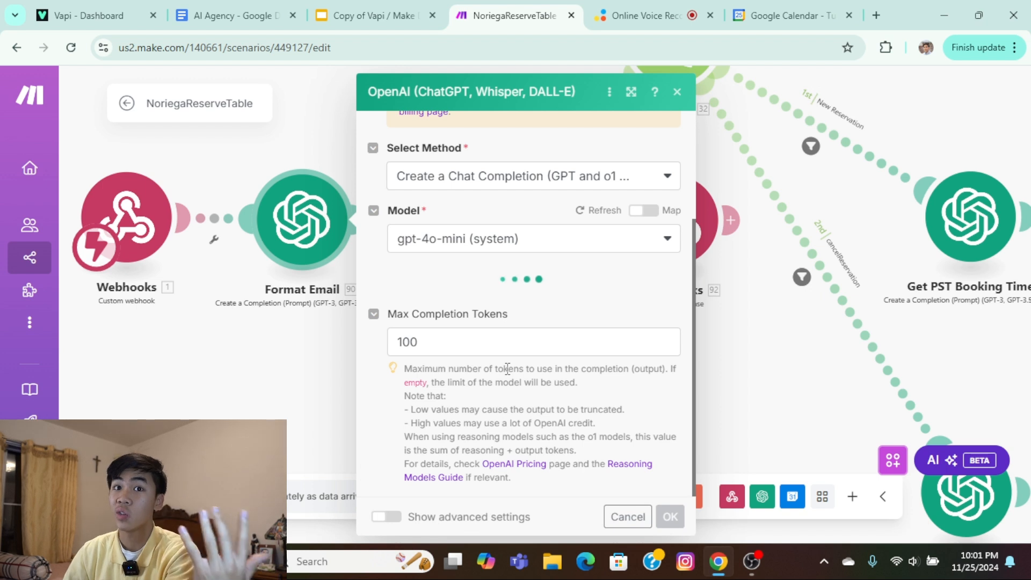
left_click(542, 430)
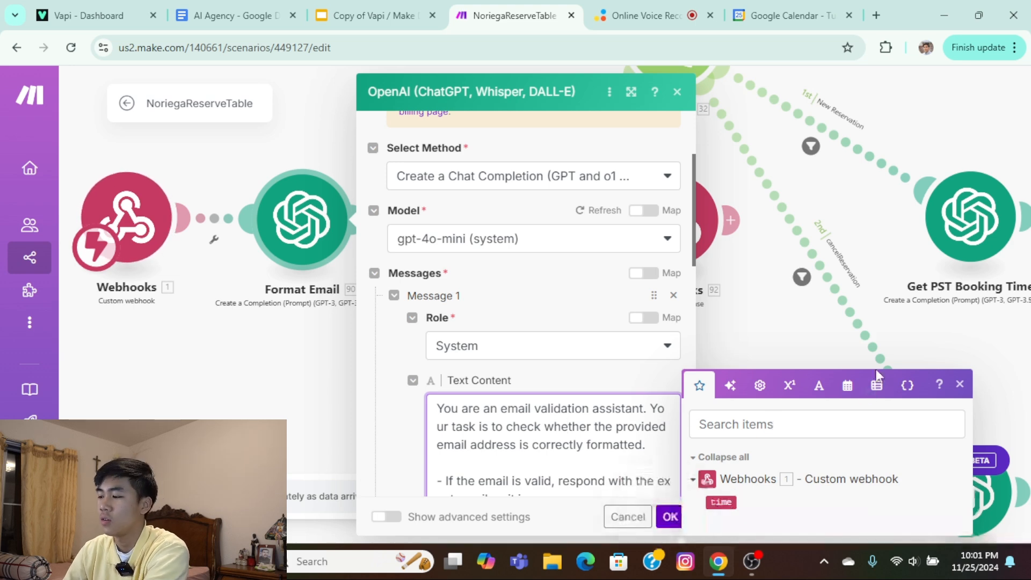
left_click(960, 385)
left_click(242, 354)
View the custom webhook's settings and switch to the Noriega 3.0 assistant in Vapi.
left_click(127, 220)
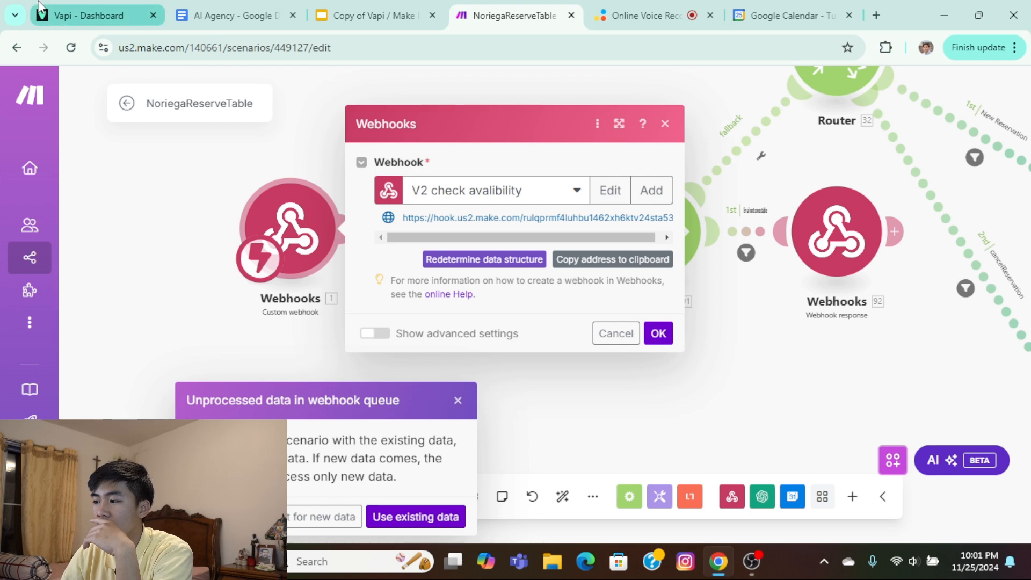
left_click(86, 15)
scroll(737, 284, "up", 5)
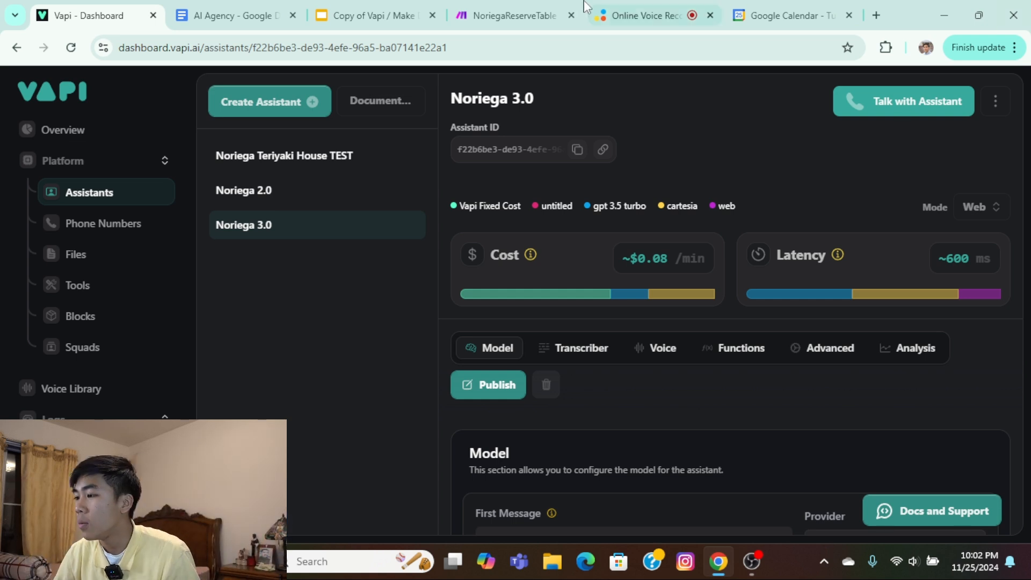
Return to the NoriegaReserveTable scenario in Make and dismiss the unprocessed-data prompt and the webhook settings.
left_click(510, 15)
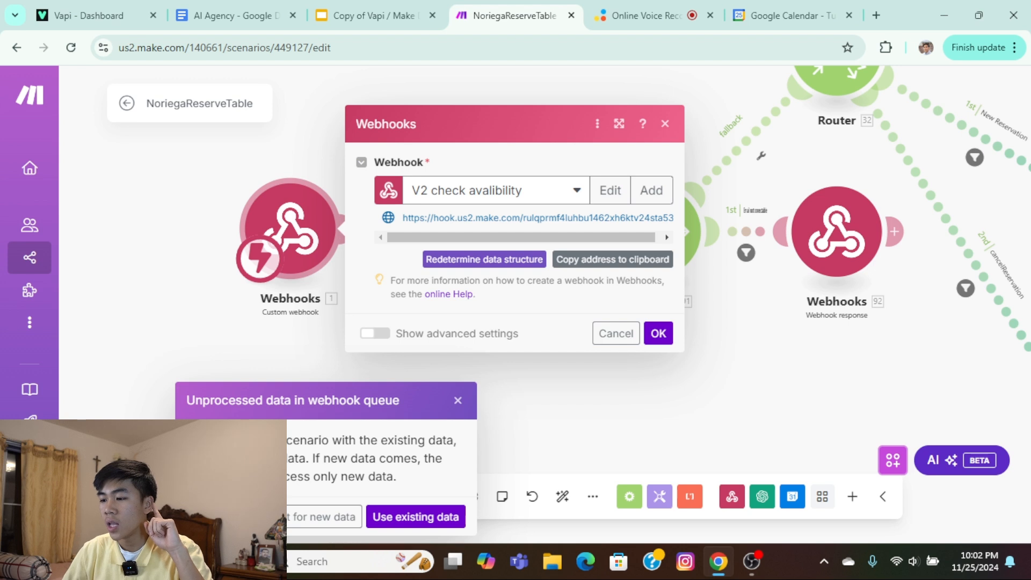
left_click(458, 401)
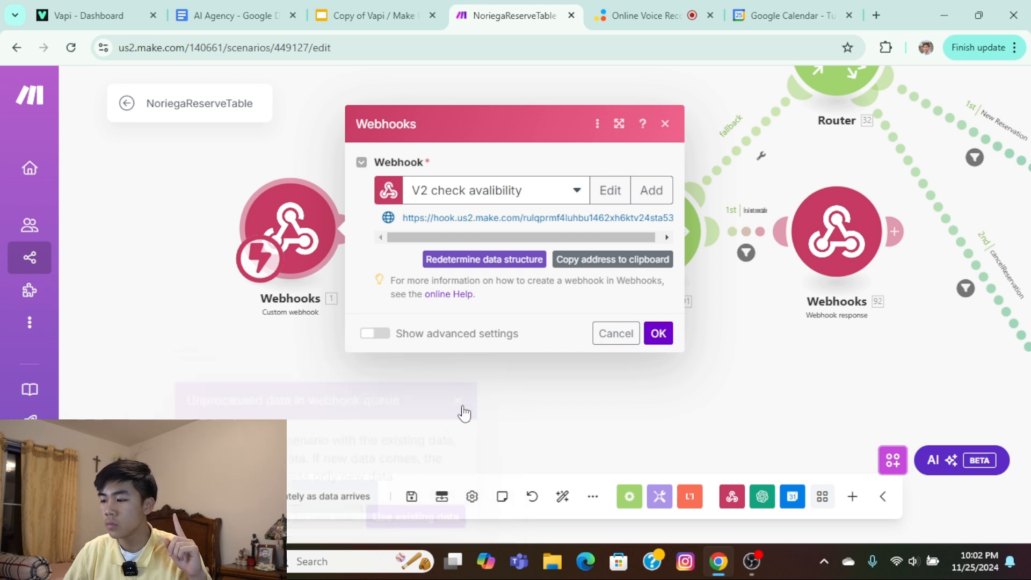
left_click(238, 373)
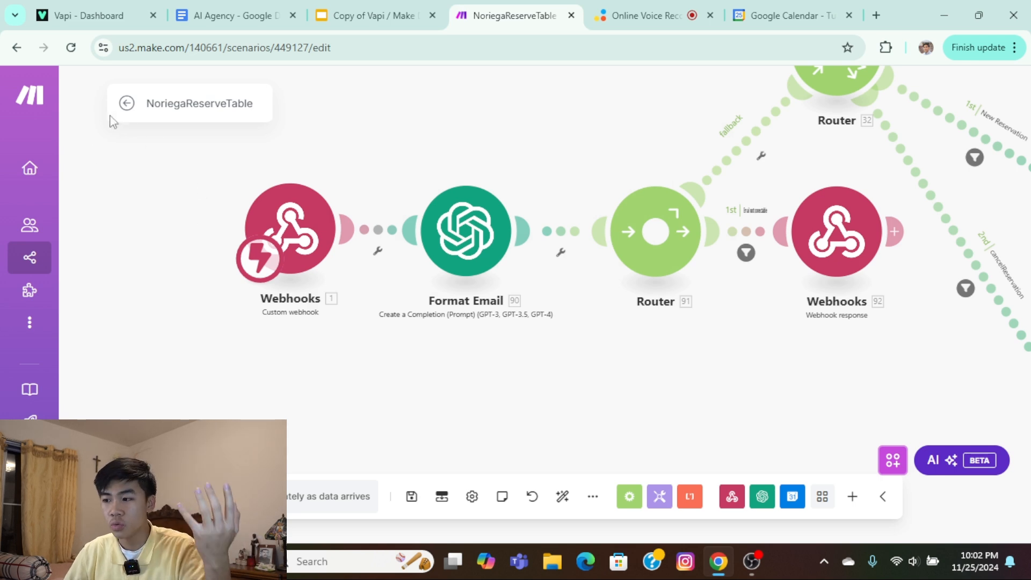
Open Format Email's system message text to check which custom webhook items can be mapped.
left_click(466, 244)
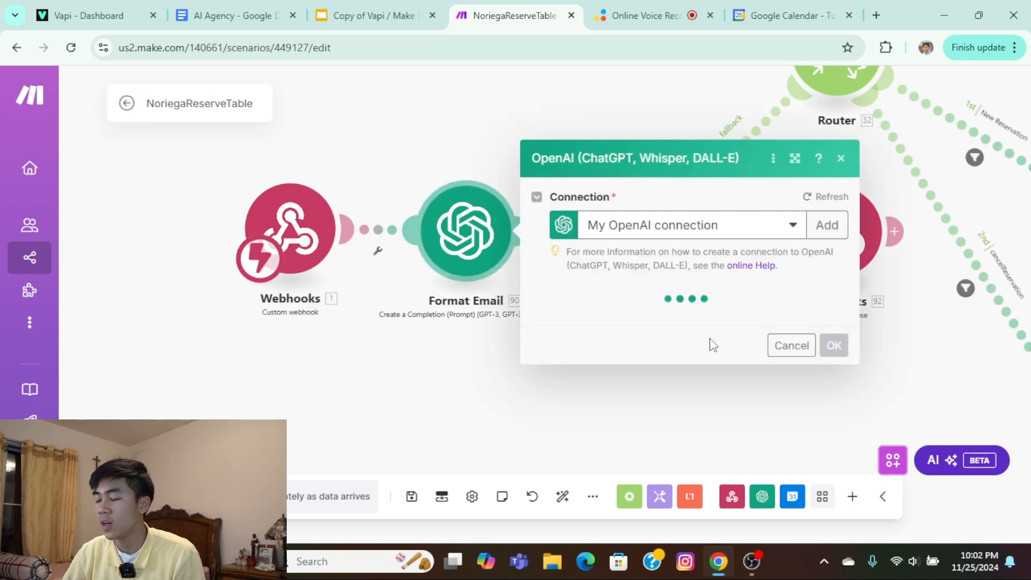
scroll(698, 376, "down", 3)
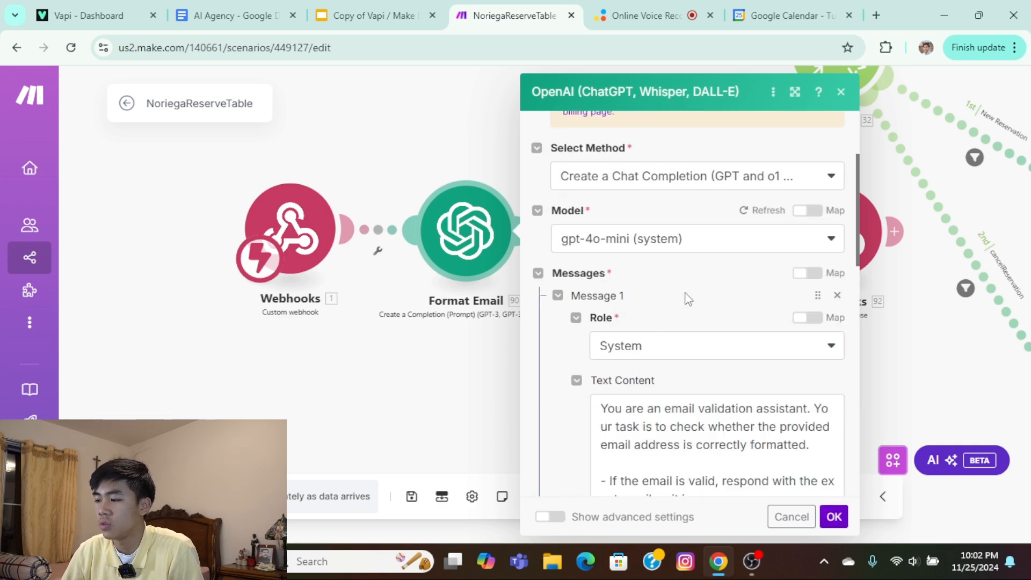
left_click(687, 443)
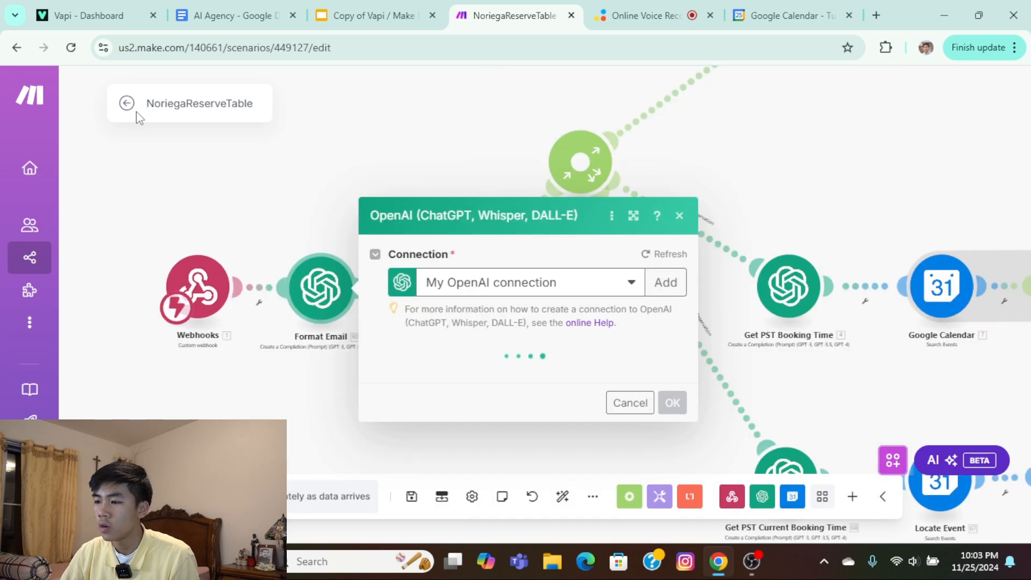
Leave the imported scenario and open the active NoriegaReserveTable scenario from the scenario list for editing.
left_click(129, 106)
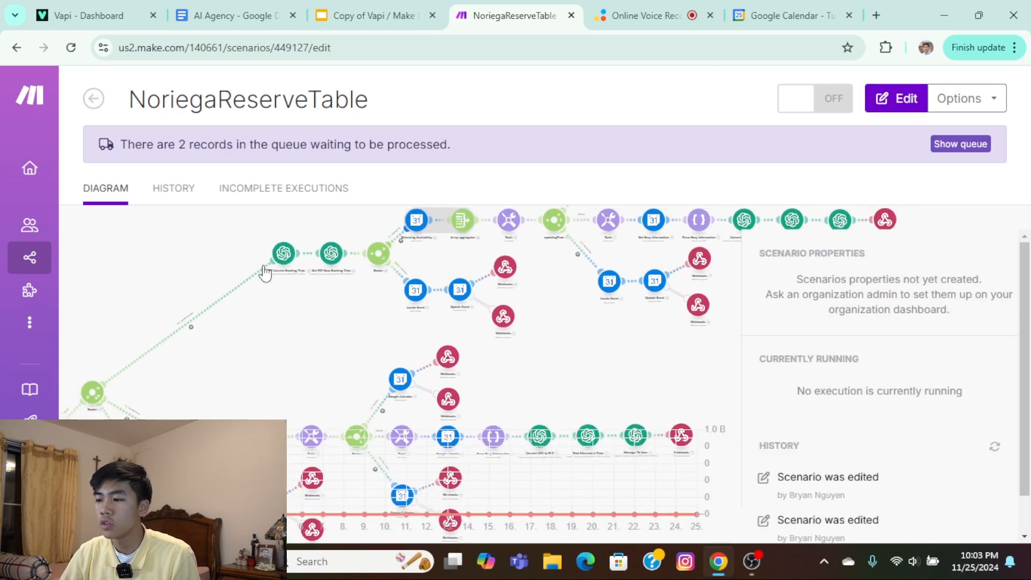
left_click(87, 105)
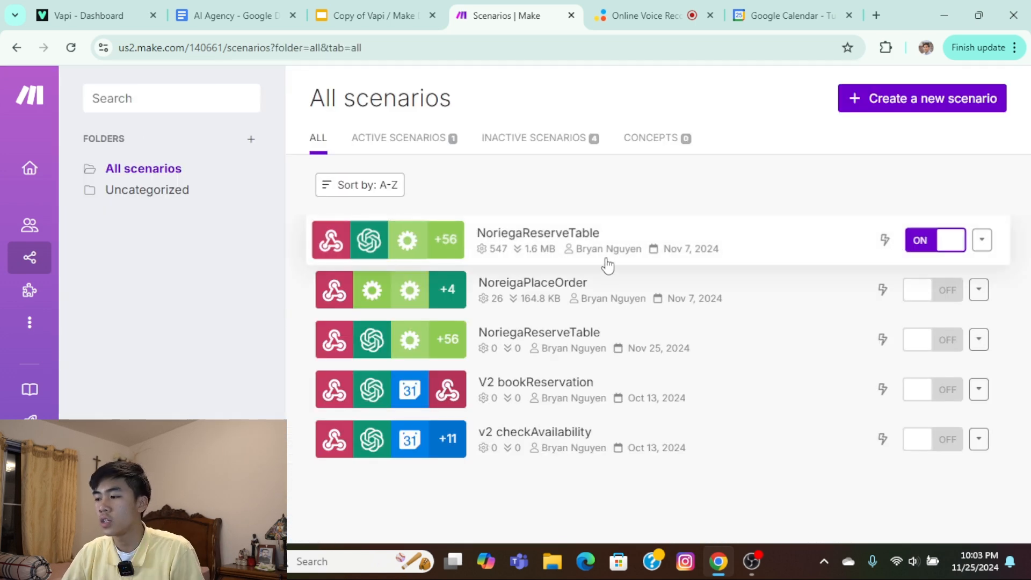
left_click(646, 235)
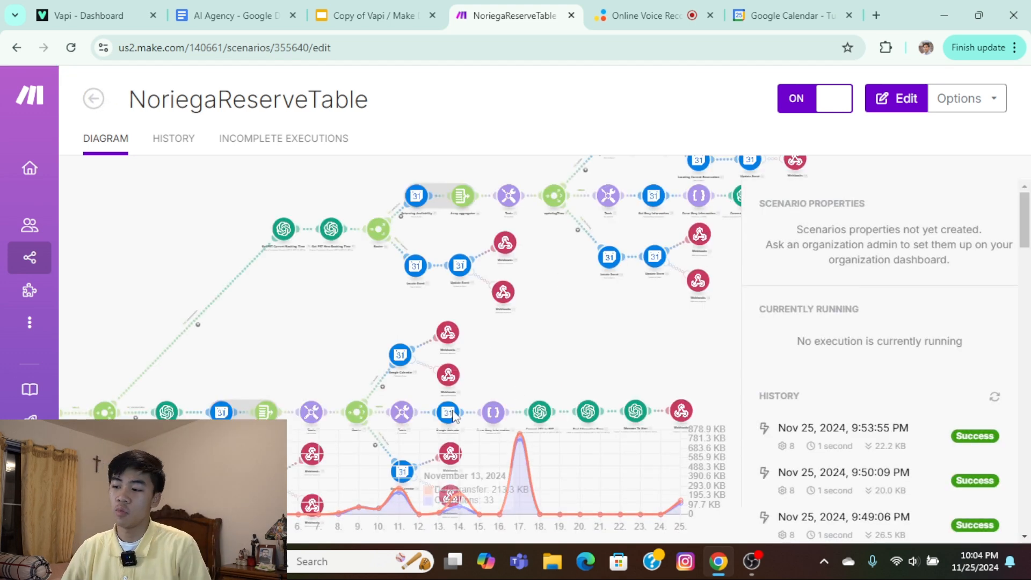
left_click(294, 351)
left_click_drag(397, 330, 454, 264)
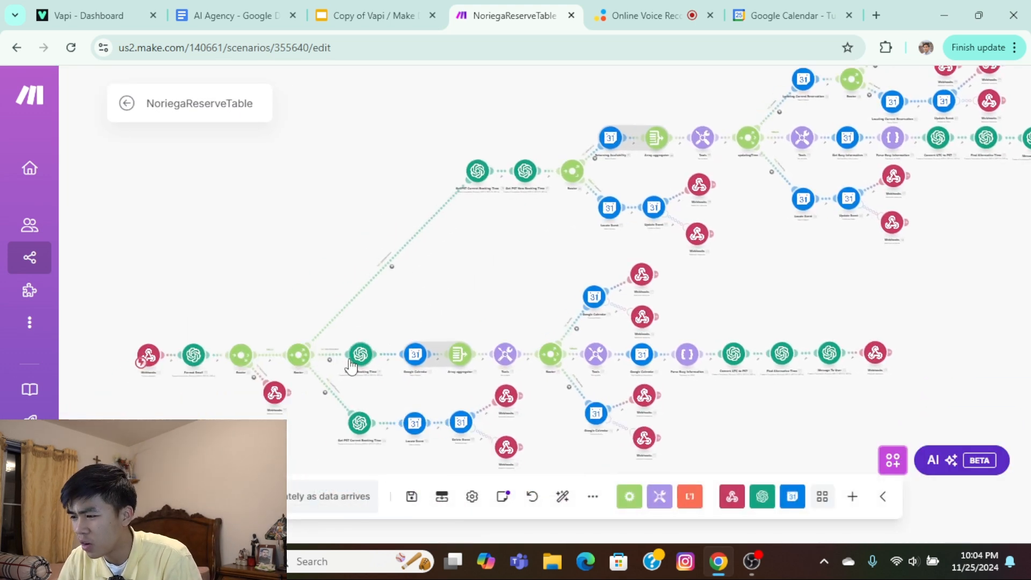
In the active scenario's Format Email module, expand the webhook's toolCalls function arguments among the mappable items.
scroll(172, 349, "up", 5)
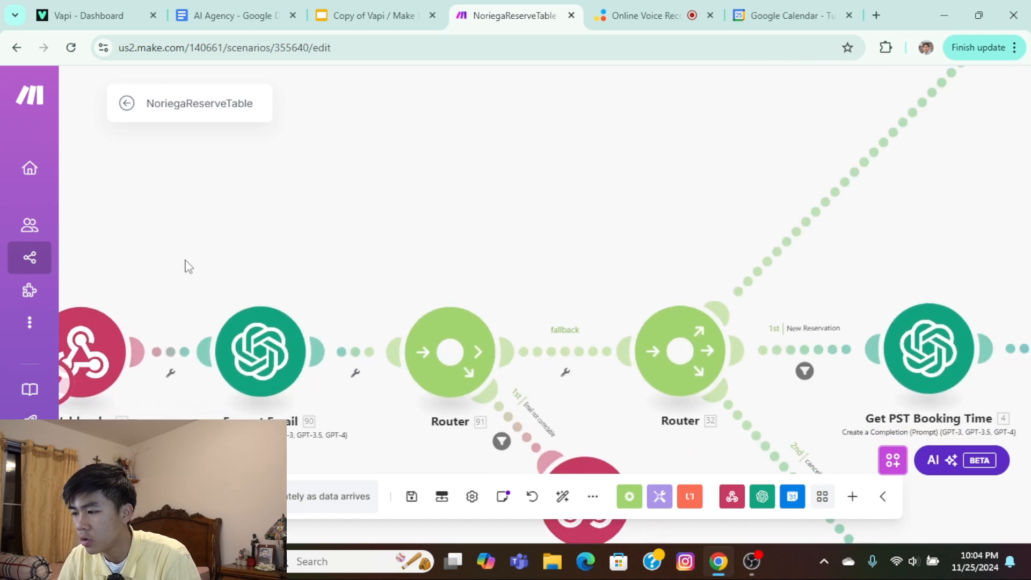
left_click(266, 339)
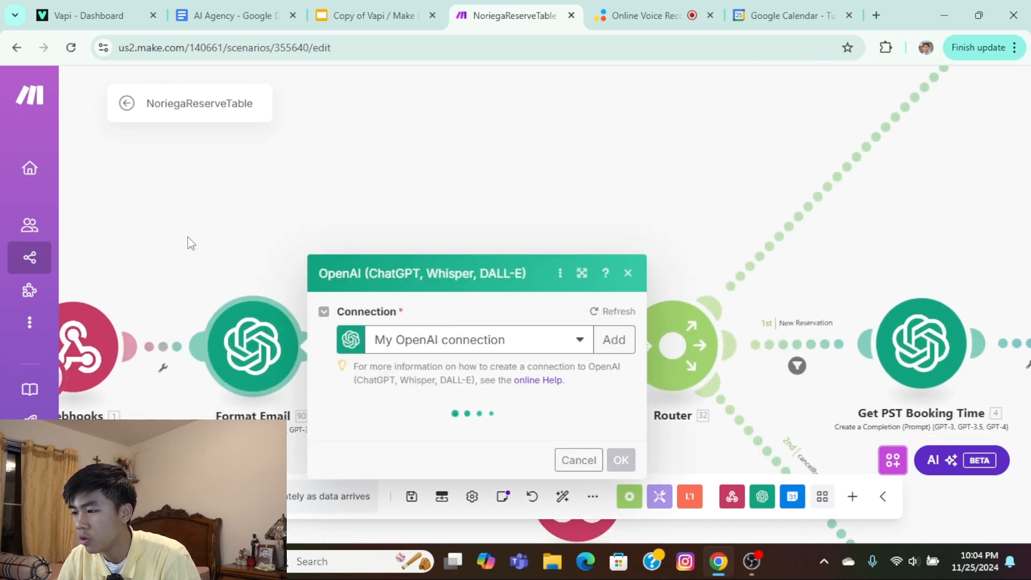
scroll(484, 375, "down", 1)
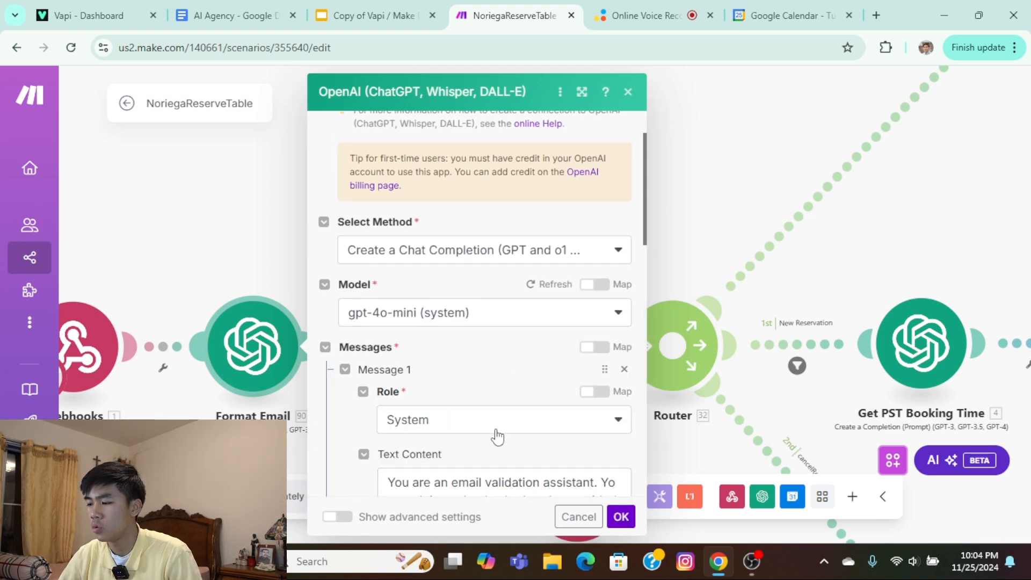
scroll(495, 429, "down", 2)
left_click(506, 405)
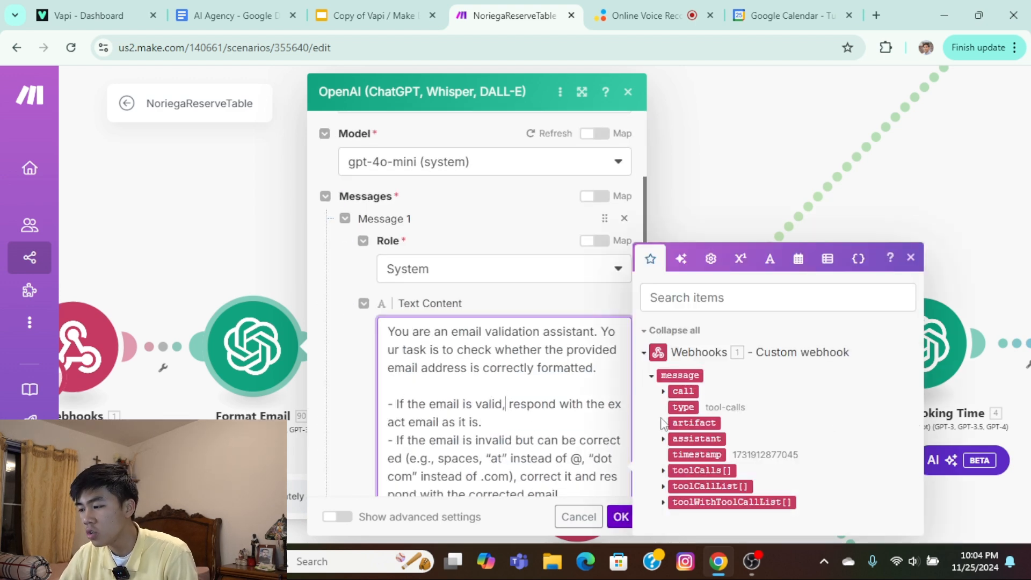
left_click(663, 471)
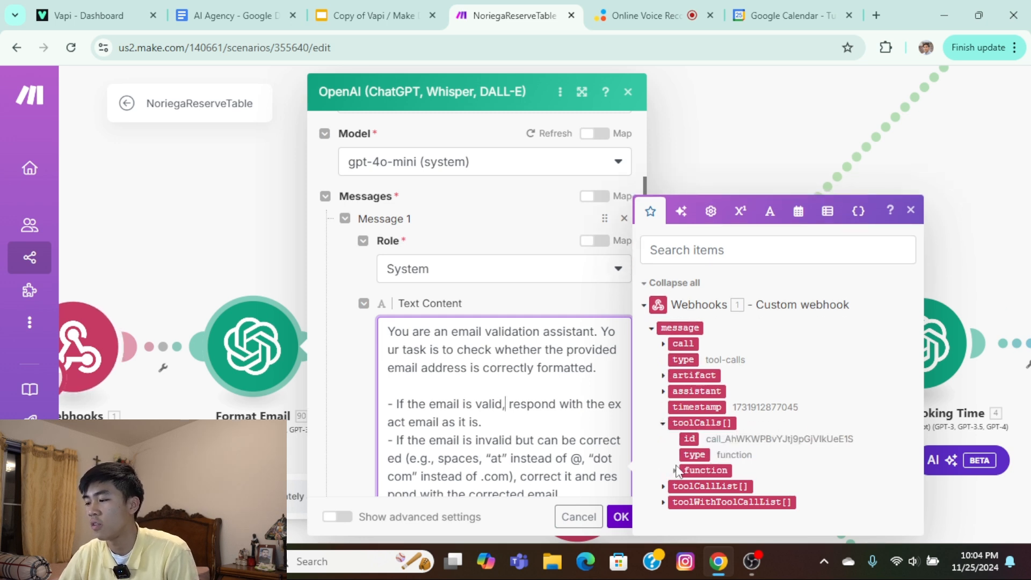
left_click(675, 470)
left_click(687, 471)
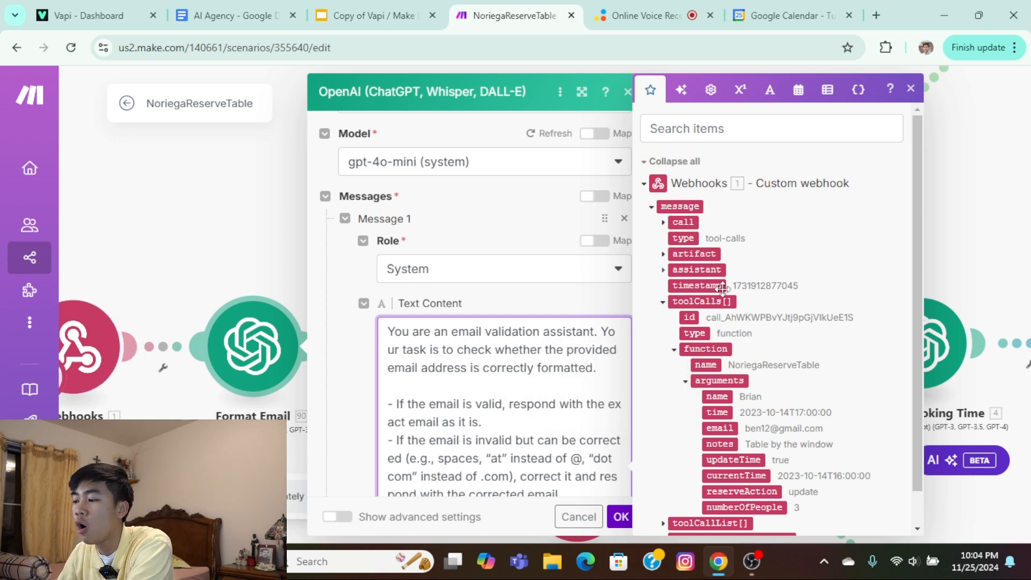
Examine the imported NoriegaReserveTable scenario's flow from the webhook and Format Email through the routers to the reservation branches.
scroll(714, 228, "down", 1)
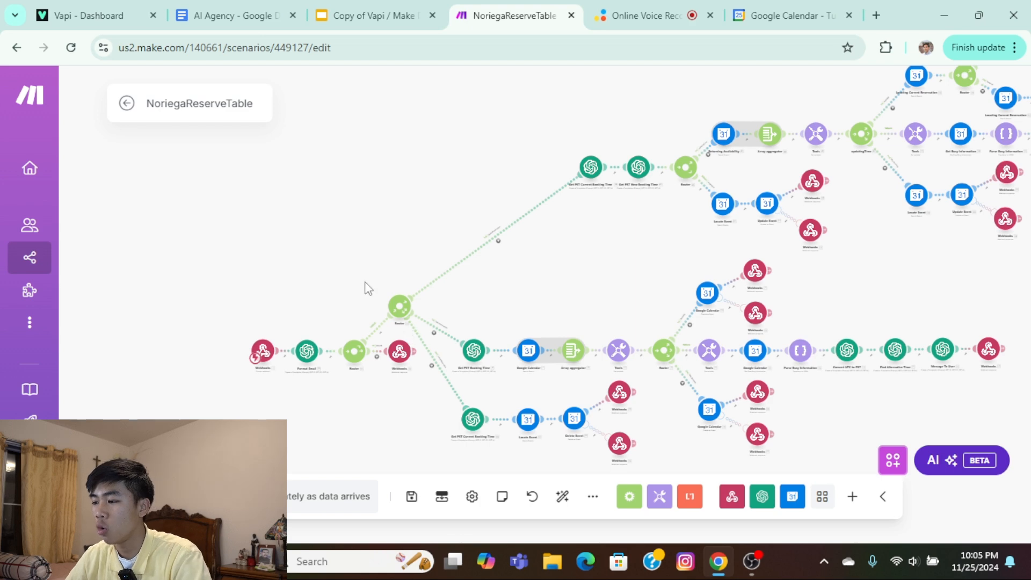
left_click_drag(369, 289, 438, 175)
scroll(405, 288, "up", 5)
left_click_drag(405, 288, 418, 410)
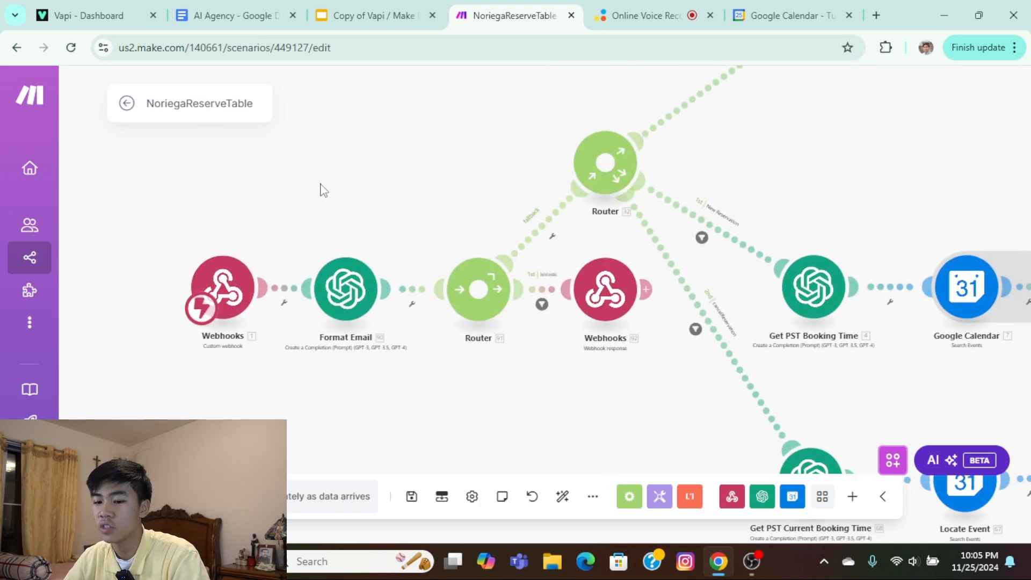
scroll(340, 182, "down", 1)
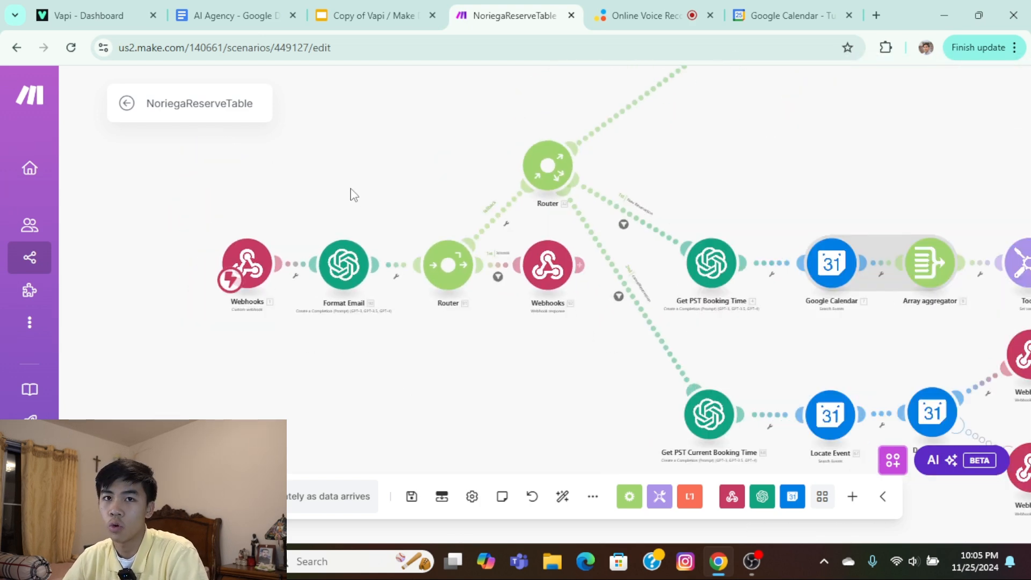
left_click_drag(400, 232, 357, 215)
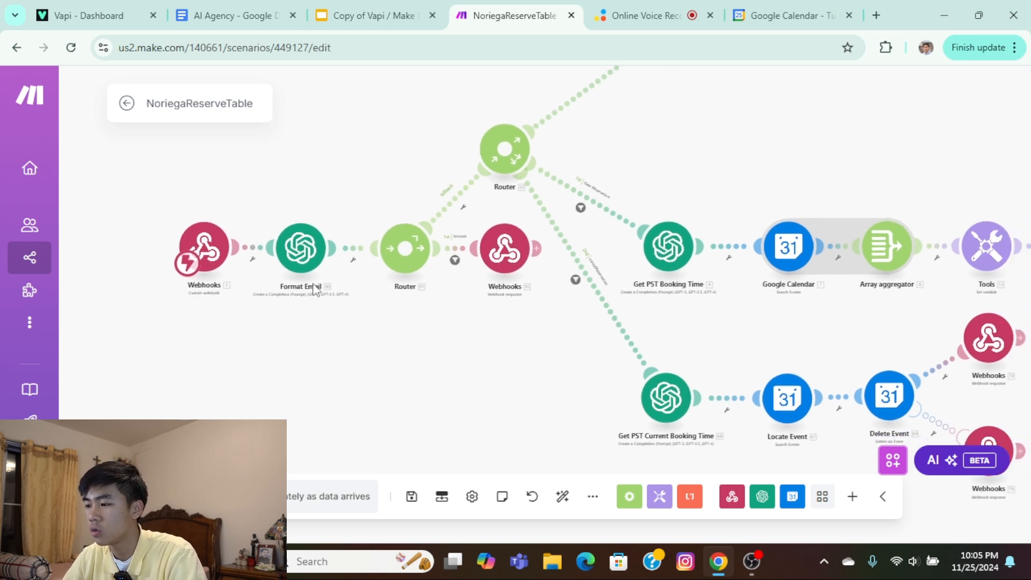
left_click_drag(364, 167, 263, 219)
left_click_drag(667, 163, 558, 241)
left_click_drag(591, 271, 626, 171)
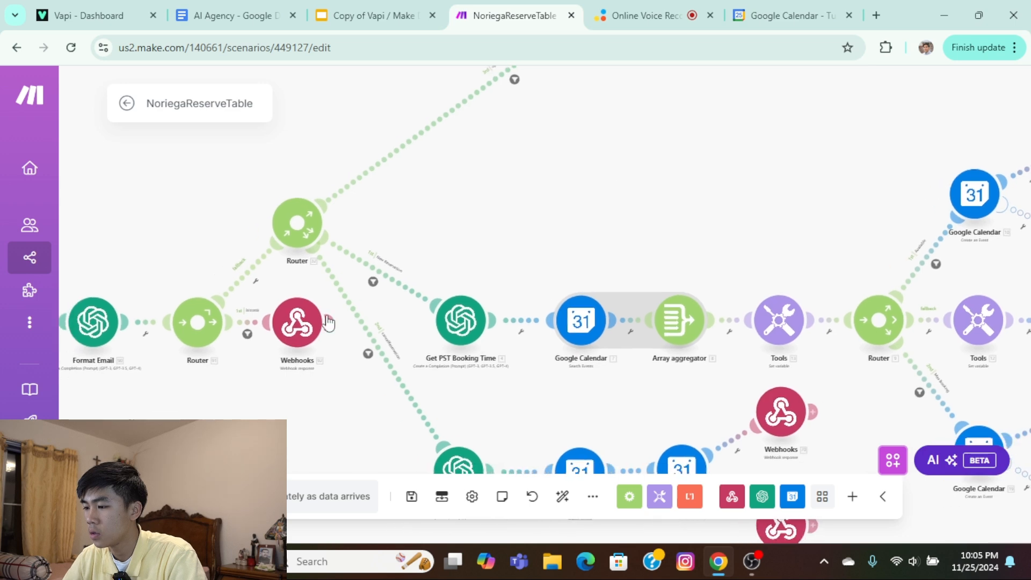
left_click_drag(722, 209, 771, 110)
left_click_drag(609, 150, 711, 150)
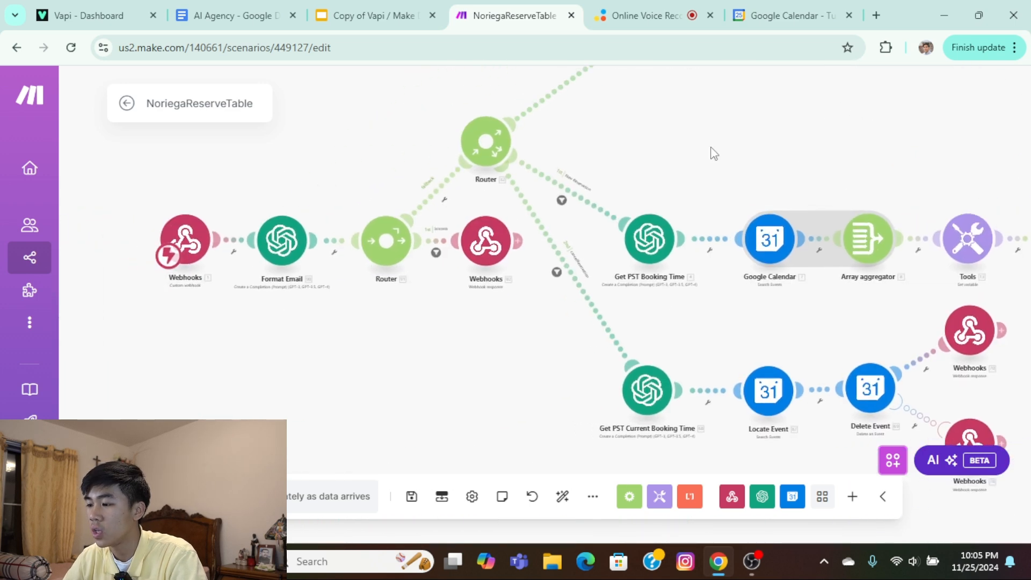
Review the Format Email module's connection, model and system message for validating email addresses, and close its settings.
left_click(276, 236)
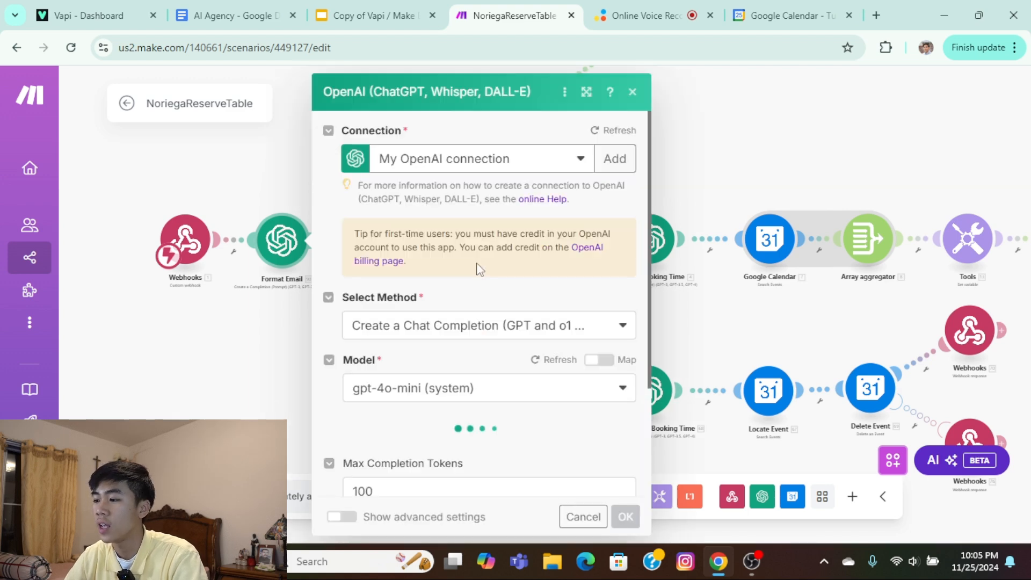
scroll(470, 275, "down", 3)
scroll(468, 288, "up", 1)
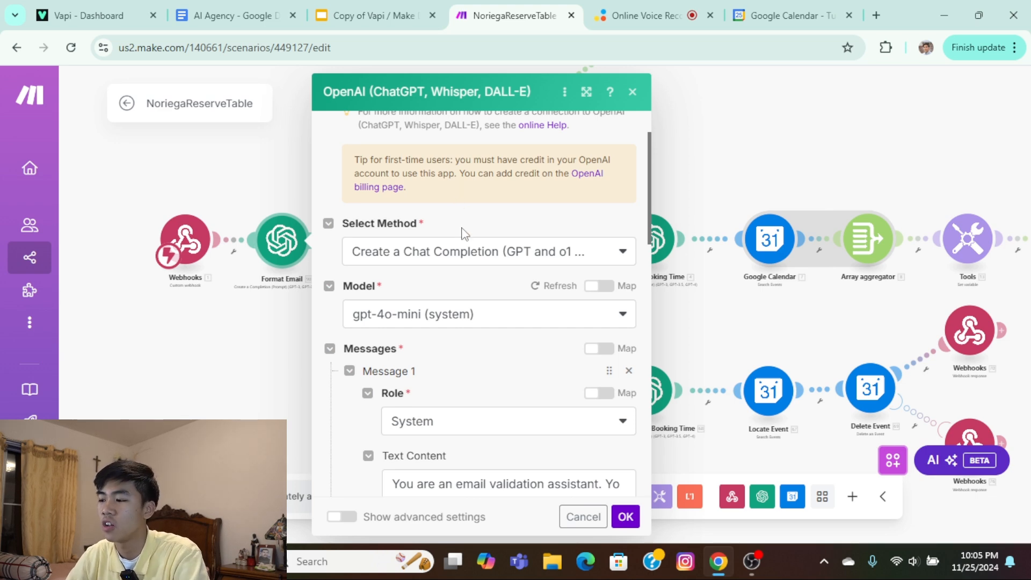
scroll(465, 234, "down", 3)
scroll(455, 342, "up", 4)
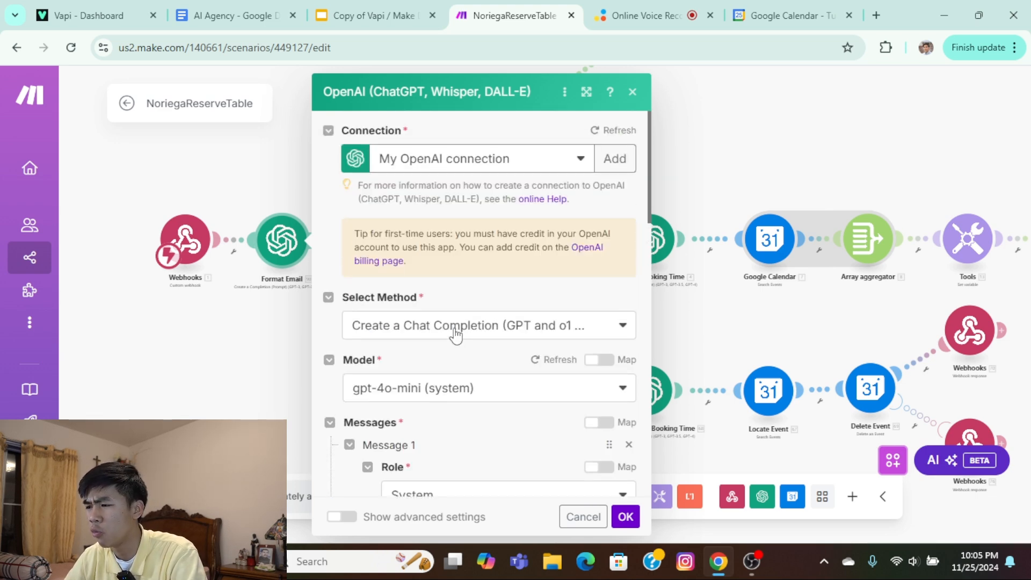
scroll(625, 518, "down", 5)
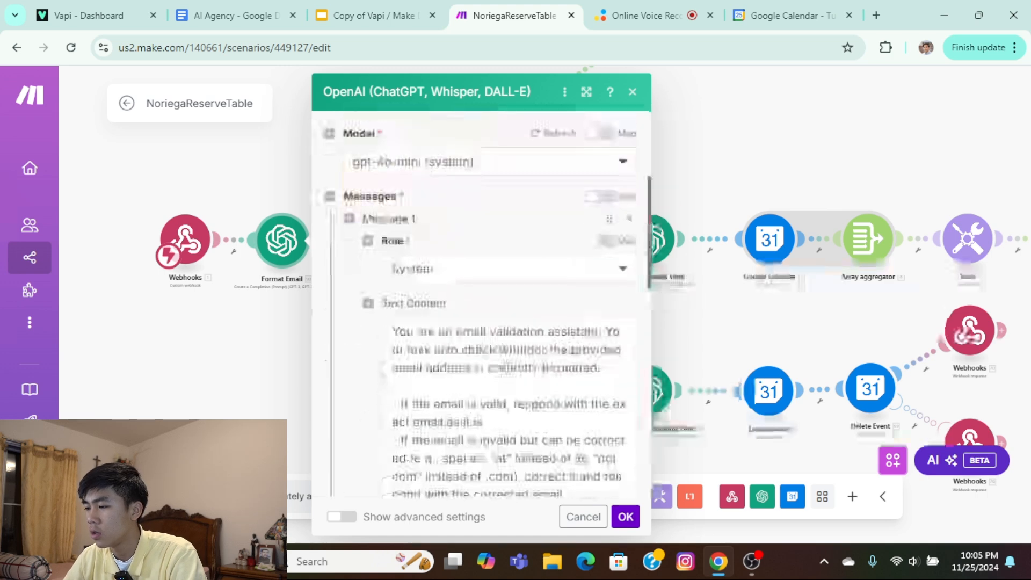
left_click(625, 517)
Examine the updateReservation branch from the main router through the booking-time modules to its calendar and webhook response modules.
scroll(440, 327, "up", 3)
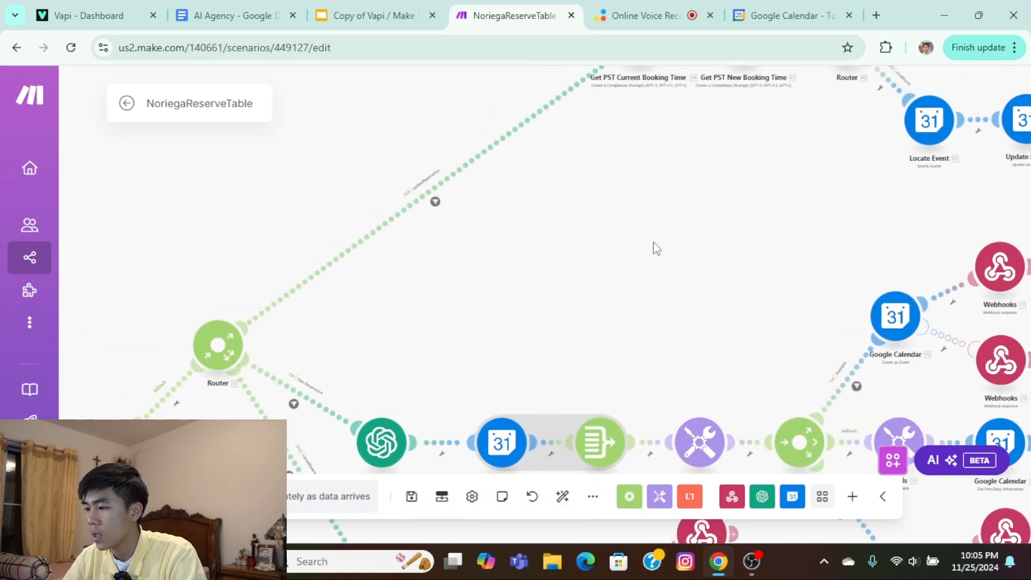
scroll(619, 290, "down", 3)
left_click_drag(618, 292, 457, 434)
scroll(586, 229, "up", 5)
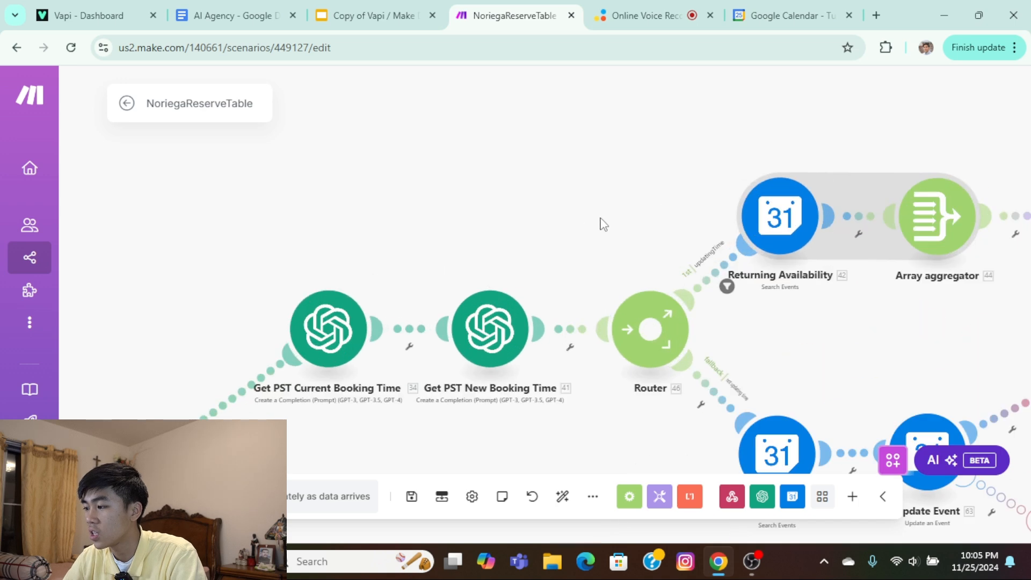
scroll(483, 217, "down", 1)
scroll(333, 145, "down", 3)
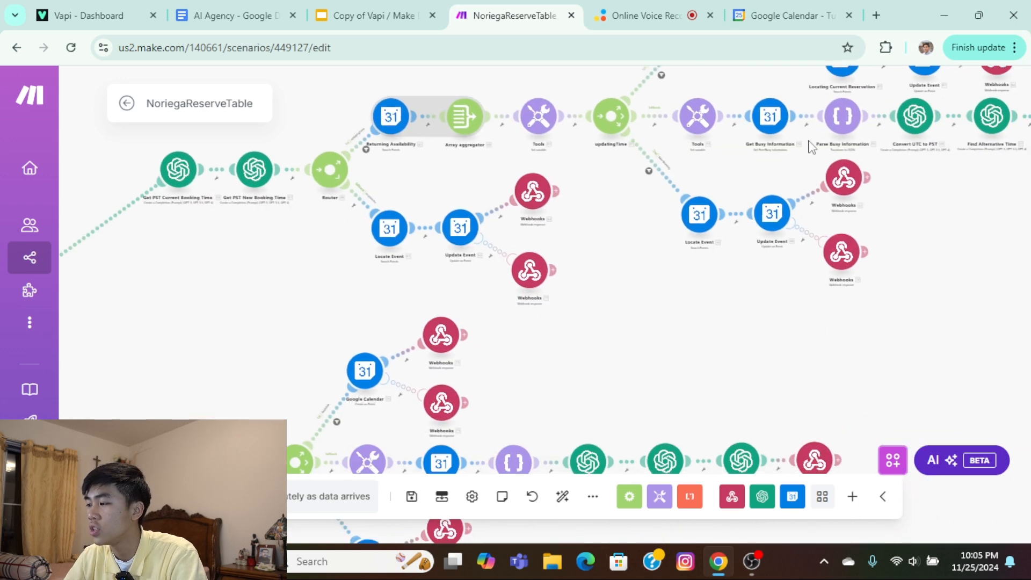
scroll(607, 263, "down", 1)
scroll(499, 274, "up", 5)
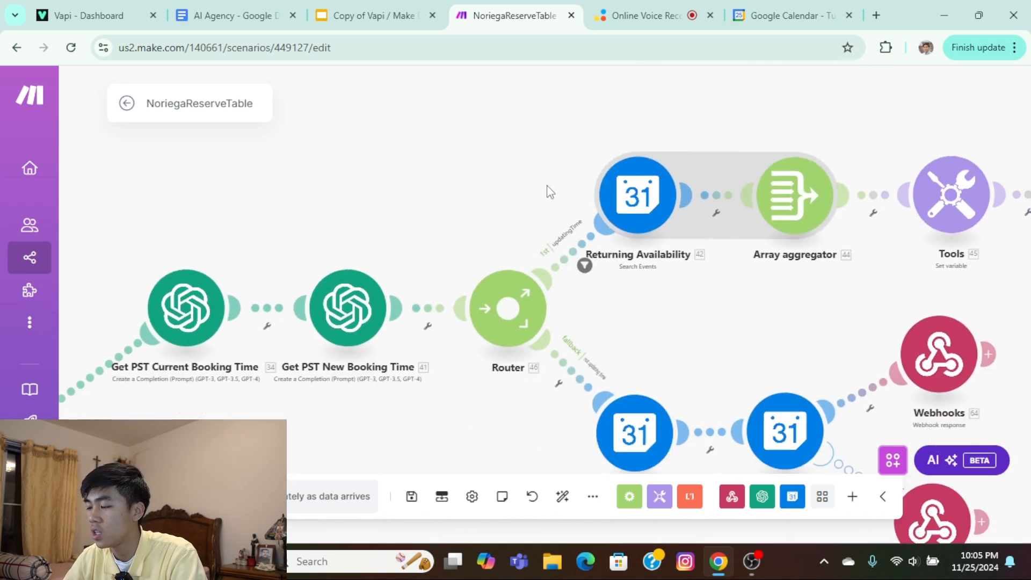
left_click_drag(102, 529, 625, 216)
left_click_drag(292, 451, 481, 358)
scroll(511, 285, "down", 2)
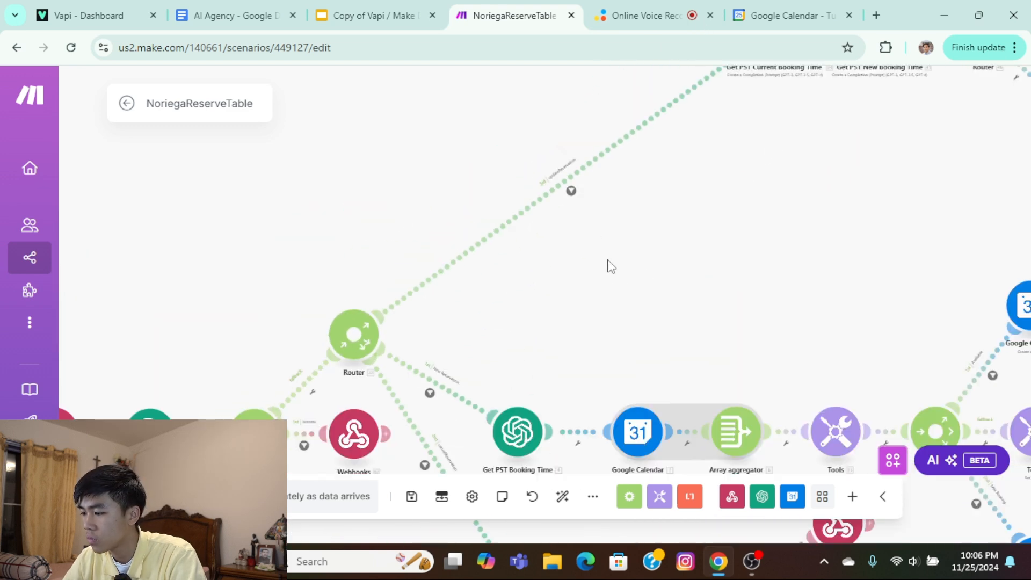
left_click_drag(611, 267, 571, 285)
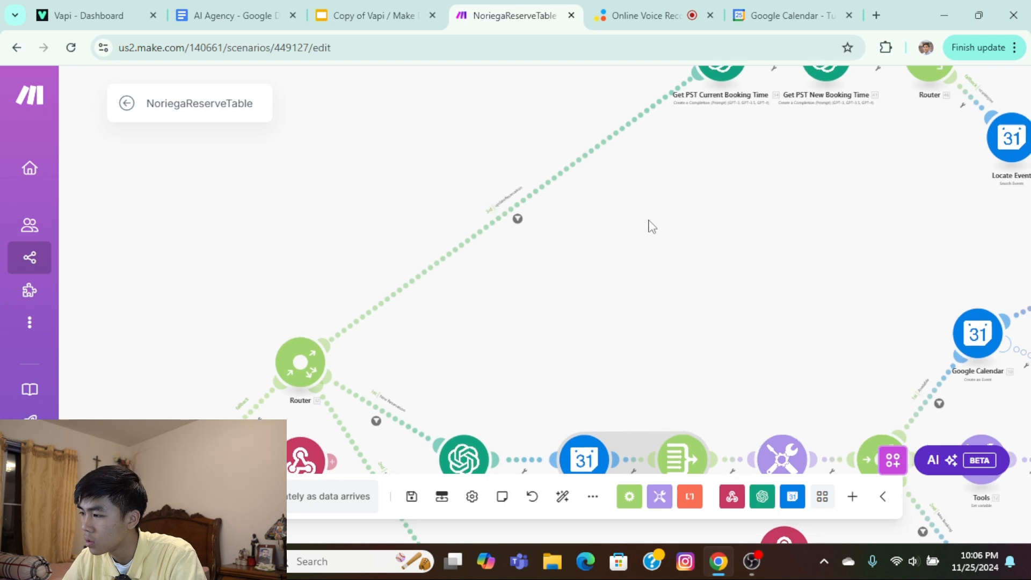
left_click_drag(649, 226, 601, 278)
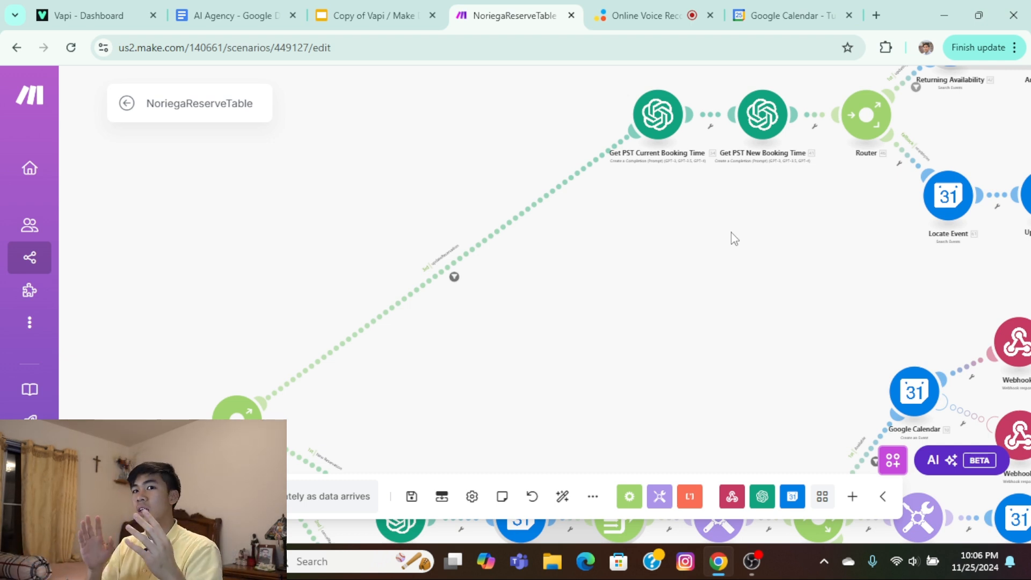
Check the filter condition on the route between the router after Format Email and its webhook response.
scroll(733, 238, "down", 3)
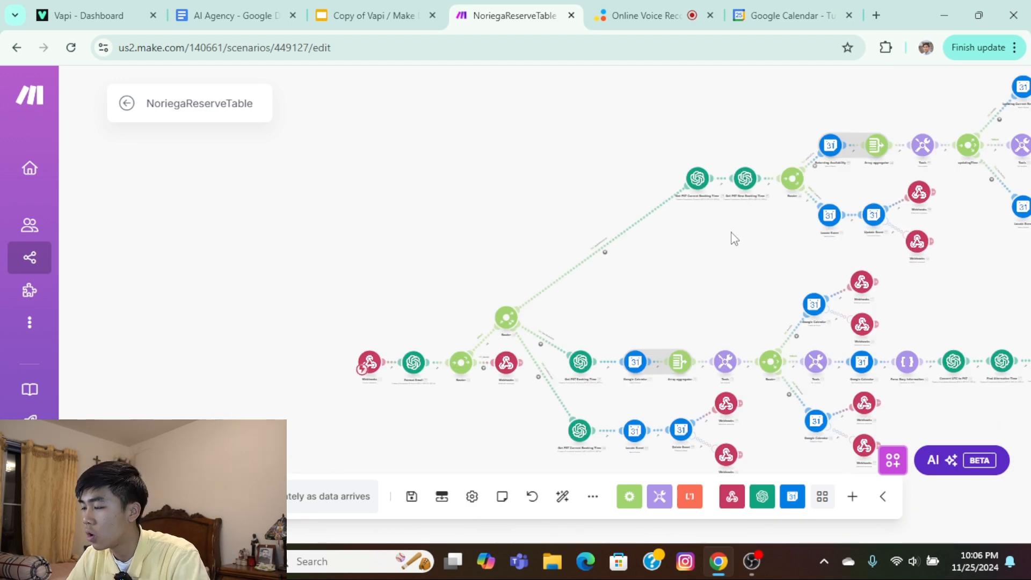
left_click_drag(738, 280, 619, 286)
scroll(535, 290, "up", 5)
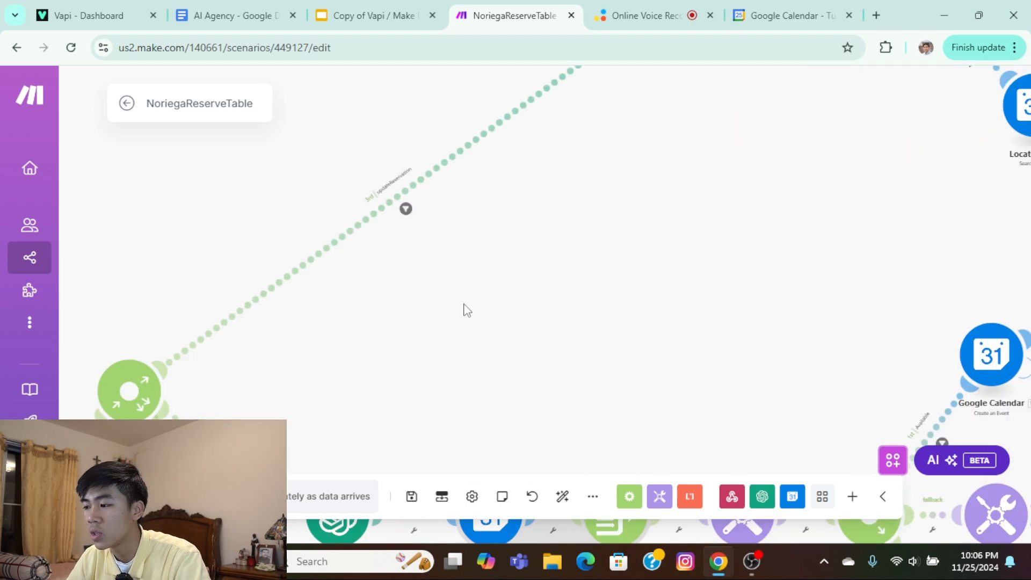
scroll(444, 290, "down", 5)
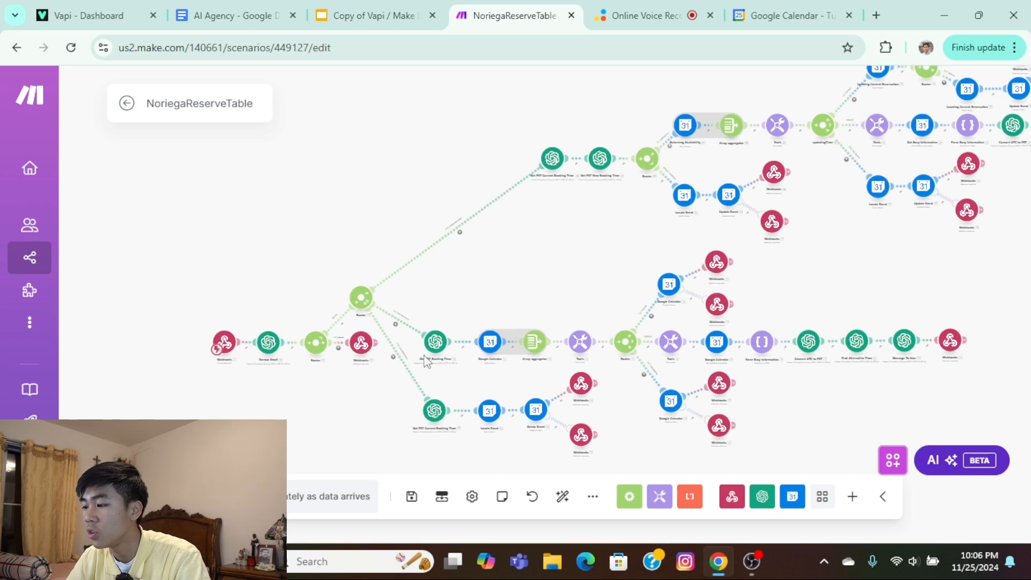
scroll(459, 212, "up", 5)
scroll(381, 262, "down", 5)
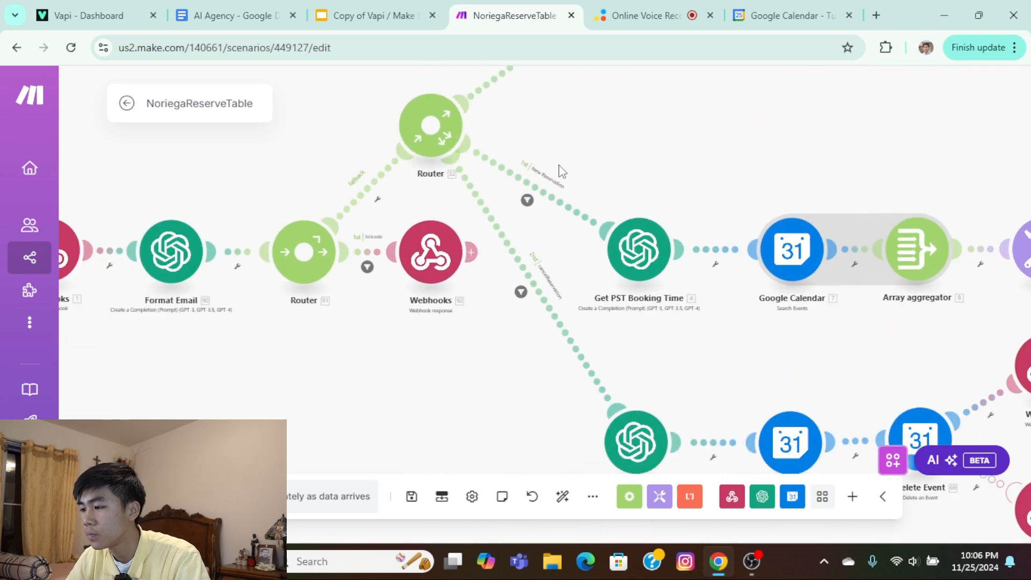
scroll(454, 184, "up", 5)
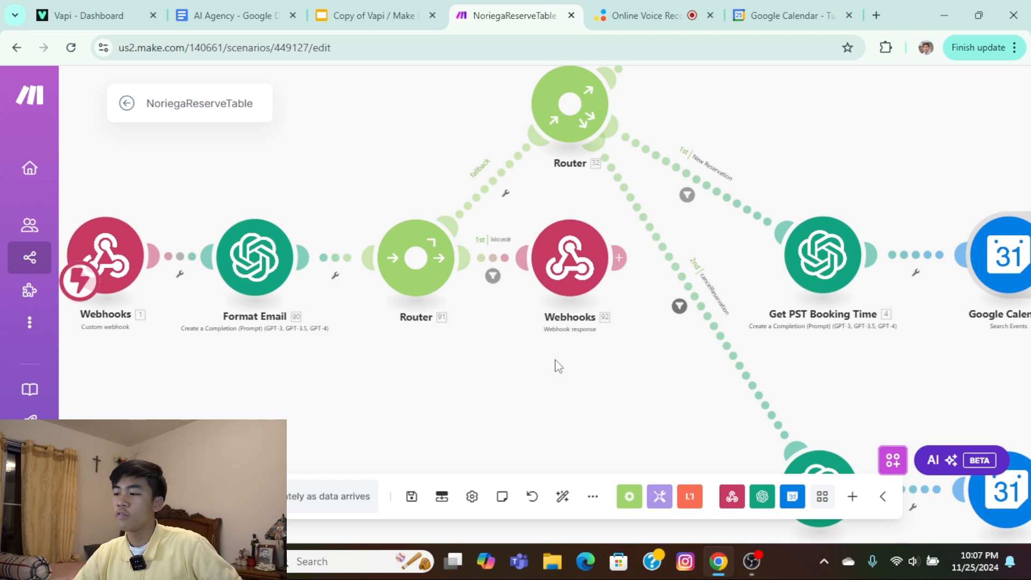
left_click(494, 282)
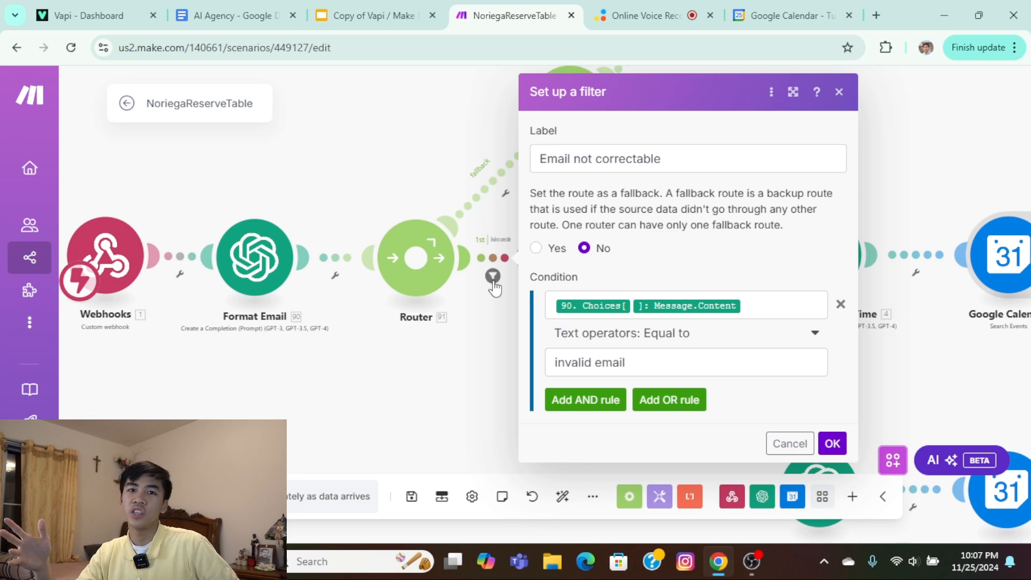
left_click(899, 155)
Examine the New Reservation route from the main router to Get PST Booking Time and the calendar search.
scroll(862, 170, "down", 1)
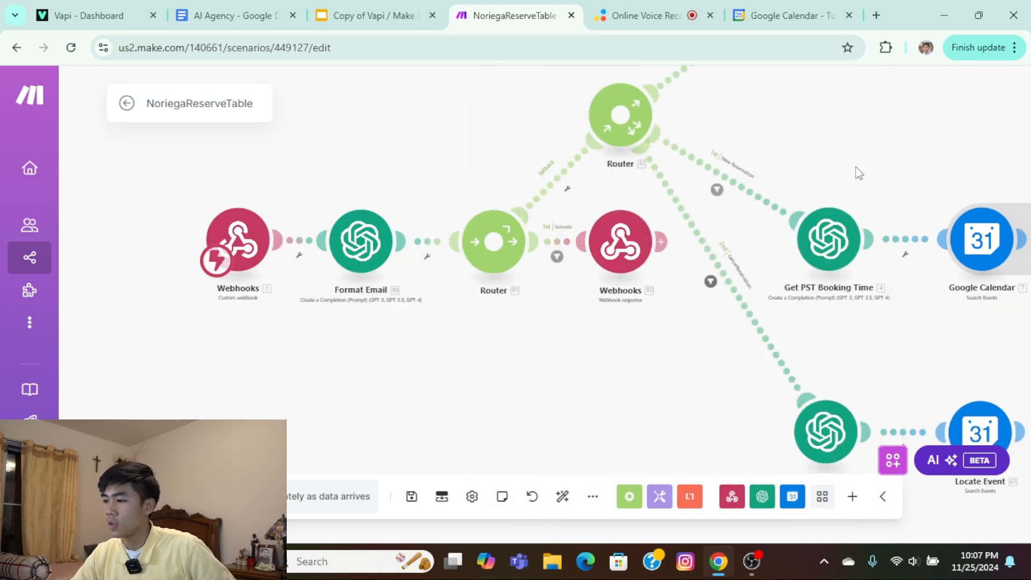
left_click_drag(851, 174, 655, 259)
left_click_drag(752, 209, 638, 184)
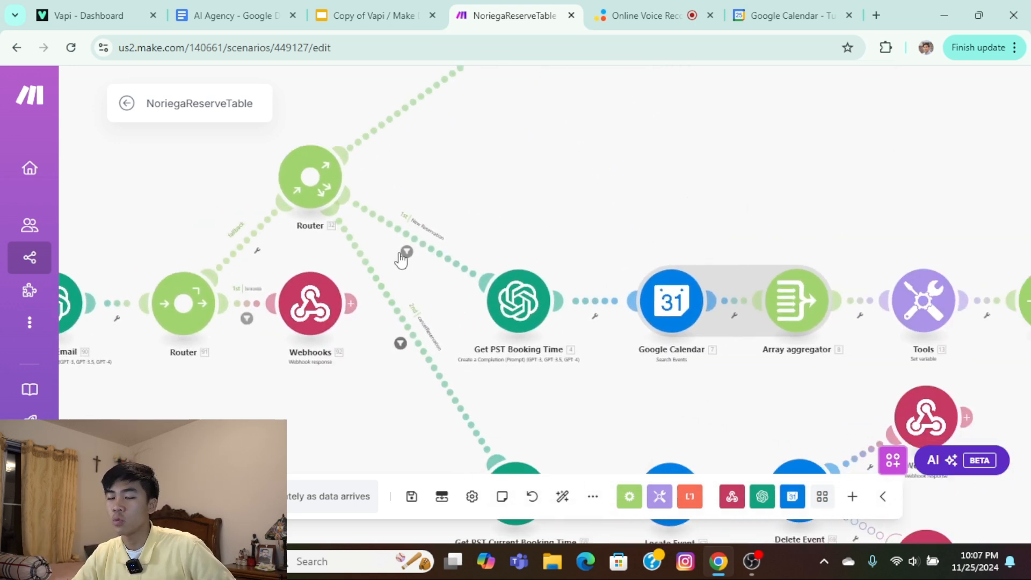
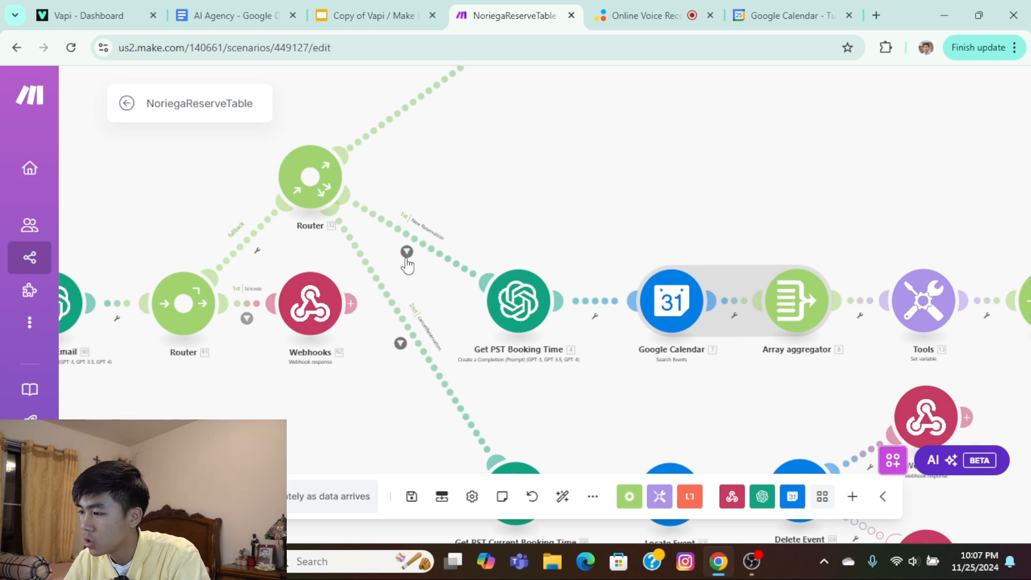
Check the condition of the cancelReservation filter on the main router's second route and close it.
left_click_drag(518, 271, 578, 217)
left_click(461, 291)
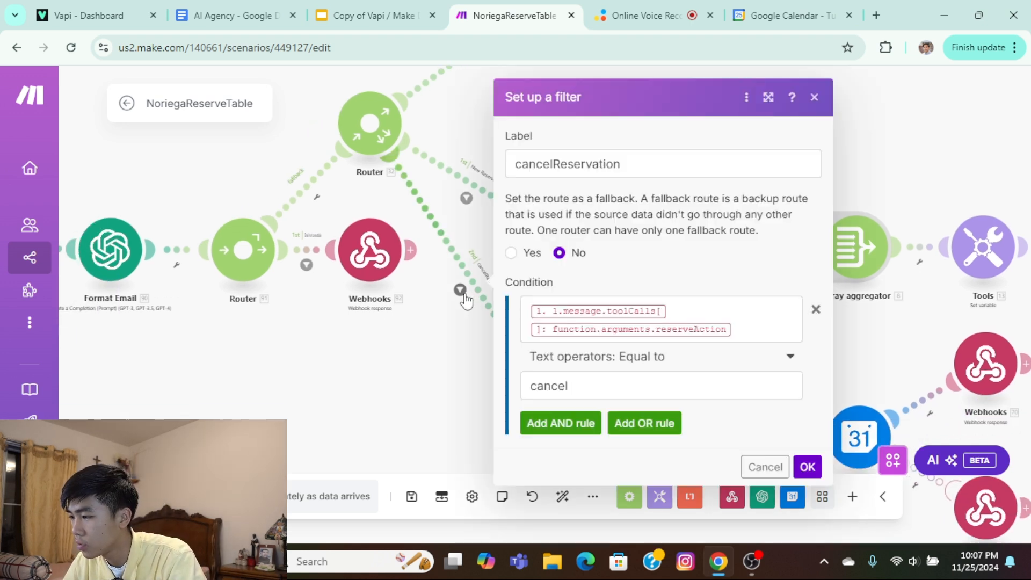
left_click(455, 157)
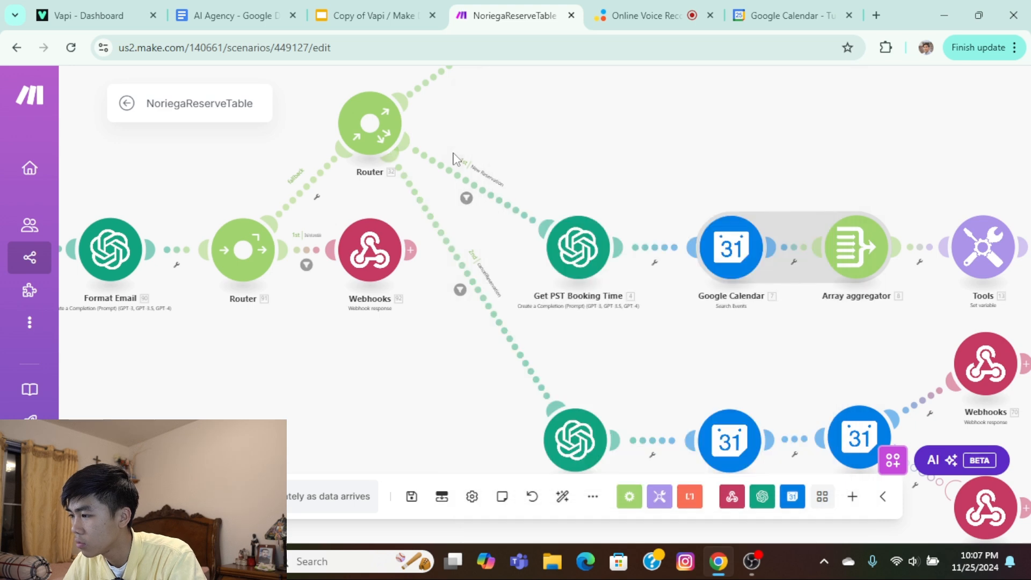
Review the calendar, start date and end date settings of the Search Events module on the New Reservation route.
left_click_drag(907, 150, 494, 180)
left_click_drag(590, 180, 498, 195)
left_click_drag(291, 240, 375, 207)
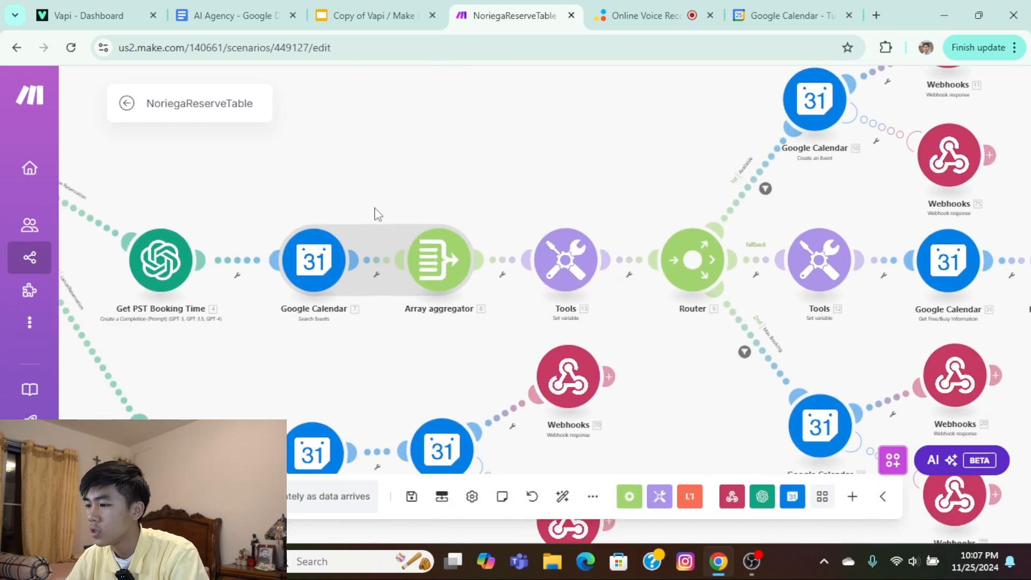
scroll(375, 214, "up", 2)
left_click(287, 282)
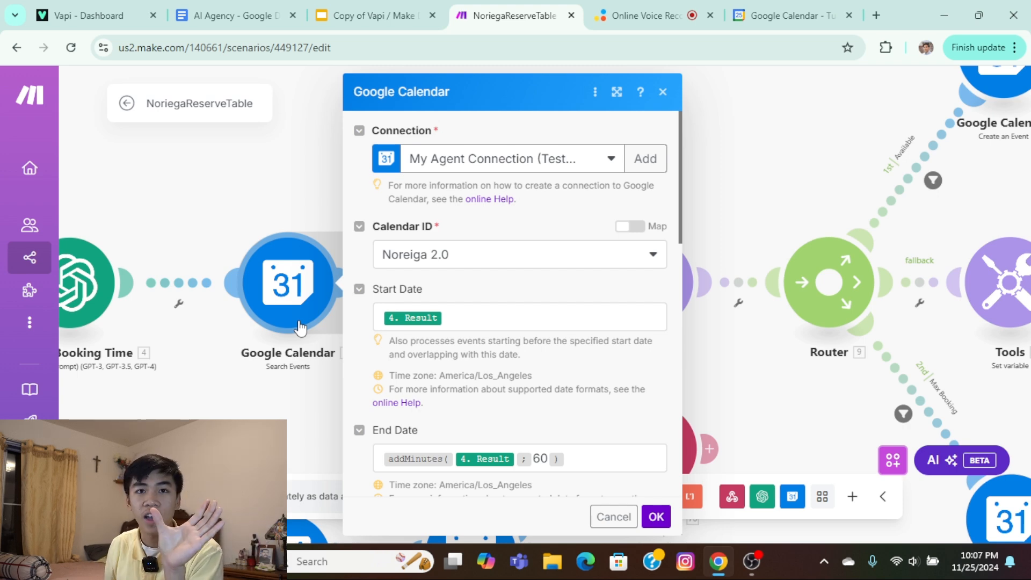
left_click(736, 193)
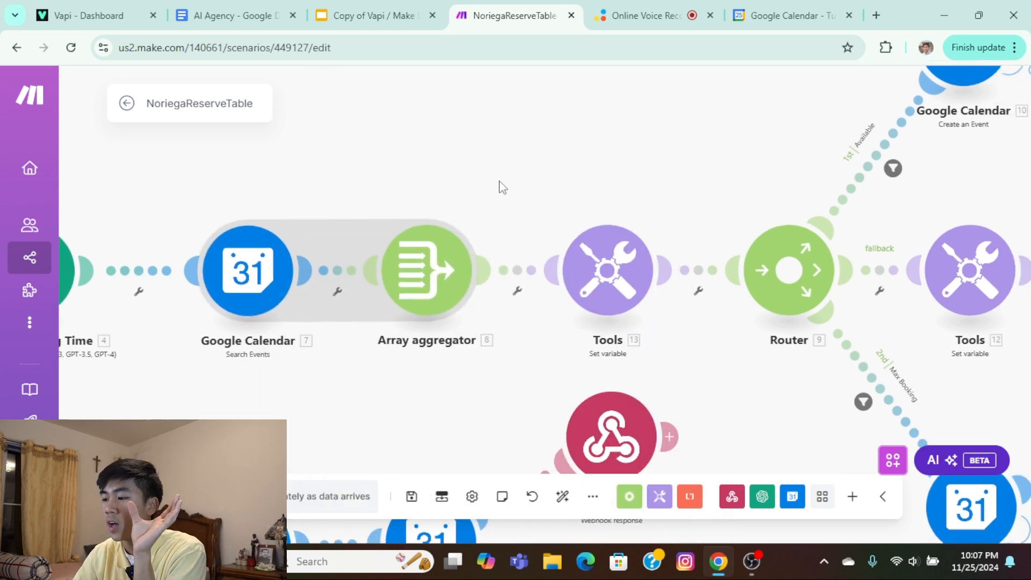
Review the Array aggregator's source and aggregated fields, plus the EventCount name and value in the Set variable module after it.
left_click(410, 264)
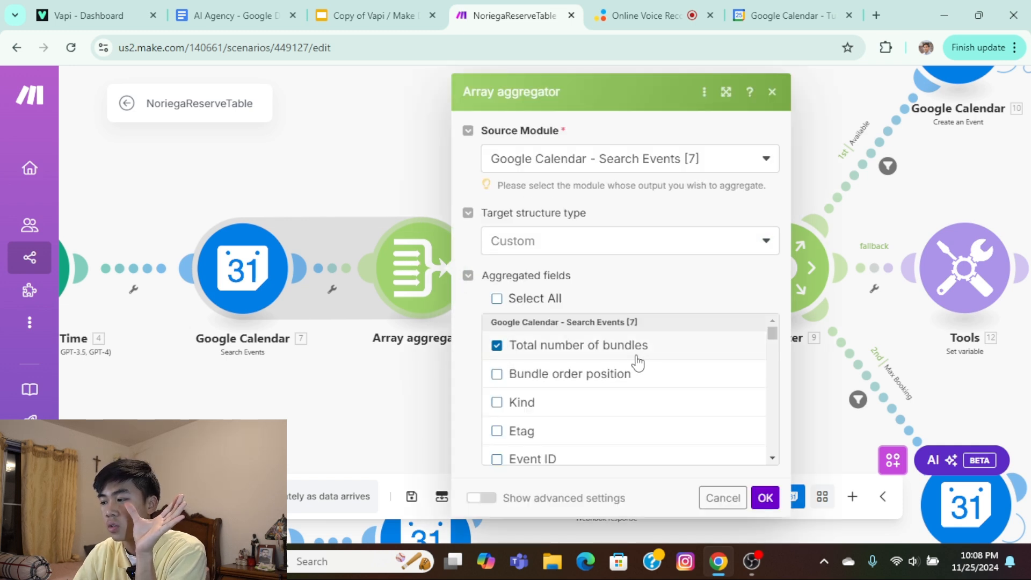
left_click(766, 497)
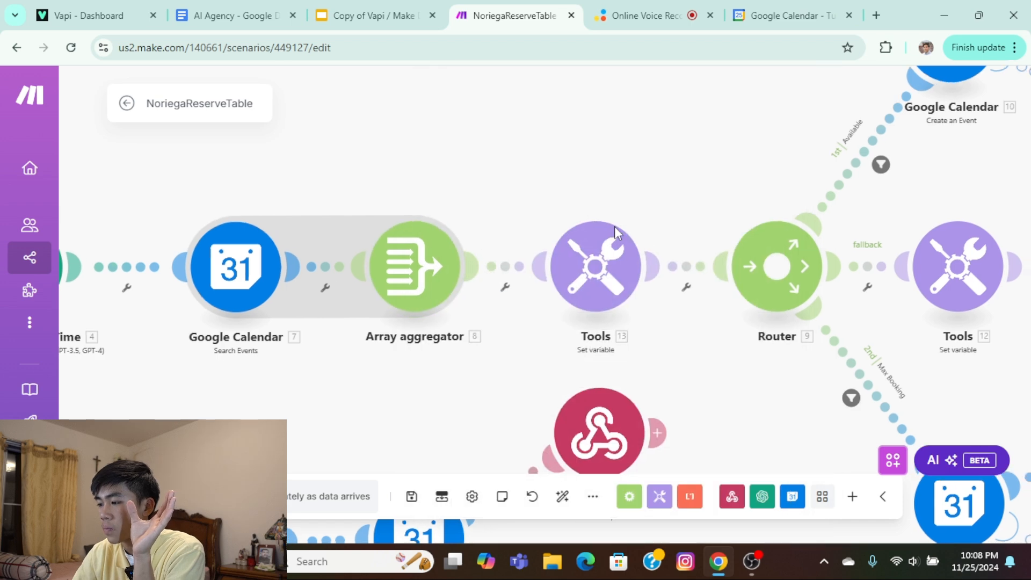
left_click(571, 255)
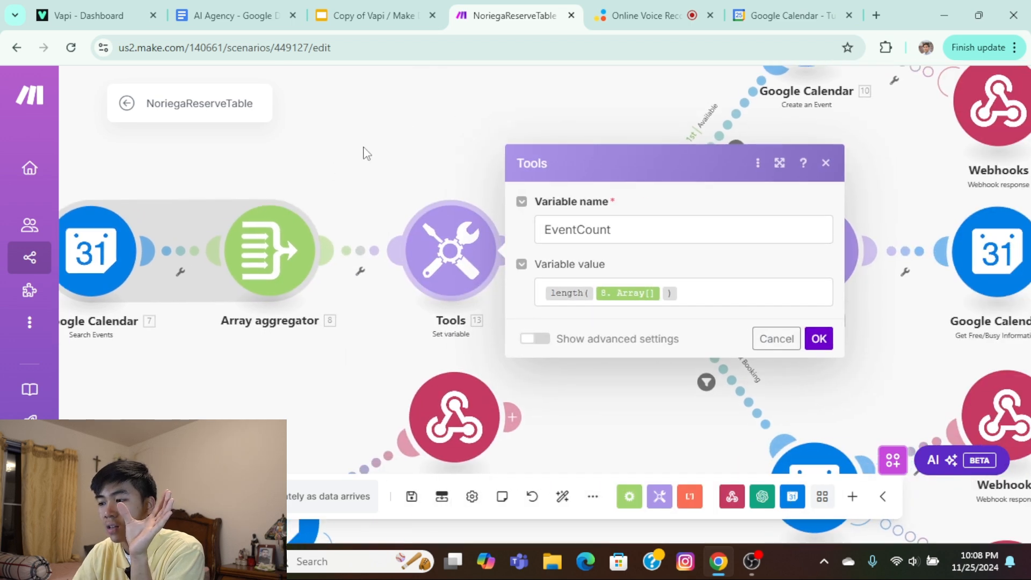
left_click_drag(703, 217, 618, 216)
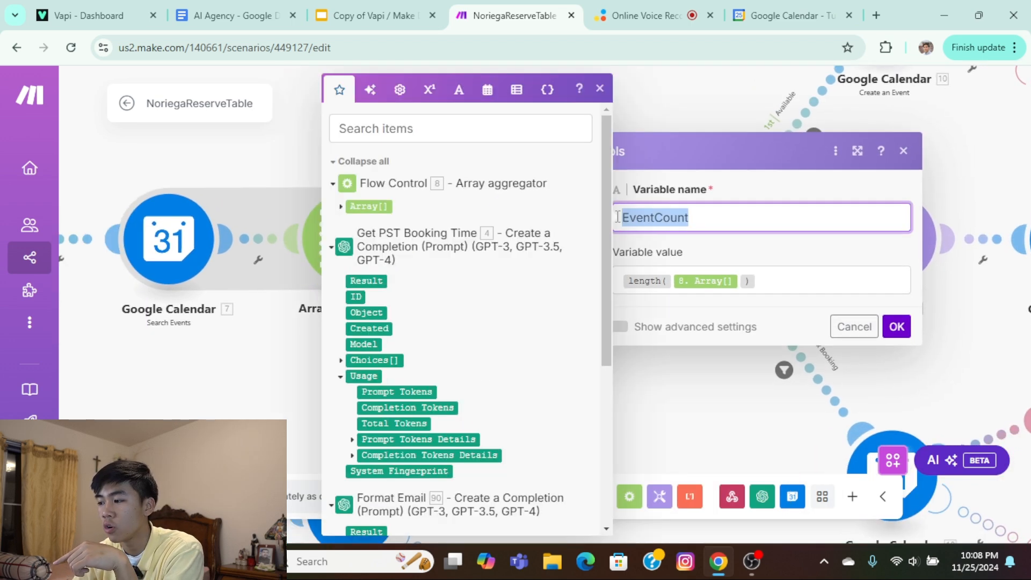
left_click(653, 220)
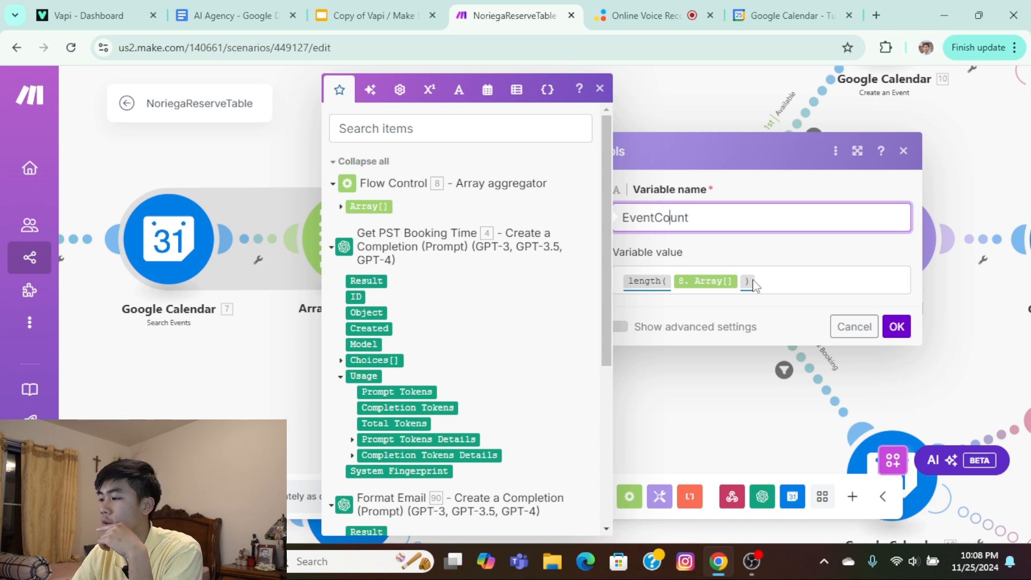
left_click(896, 327)
Check the EventCount conditions in the router's Available and Max Booking filters, closing each one.
left_click_drag(856, 295, 635, 413)
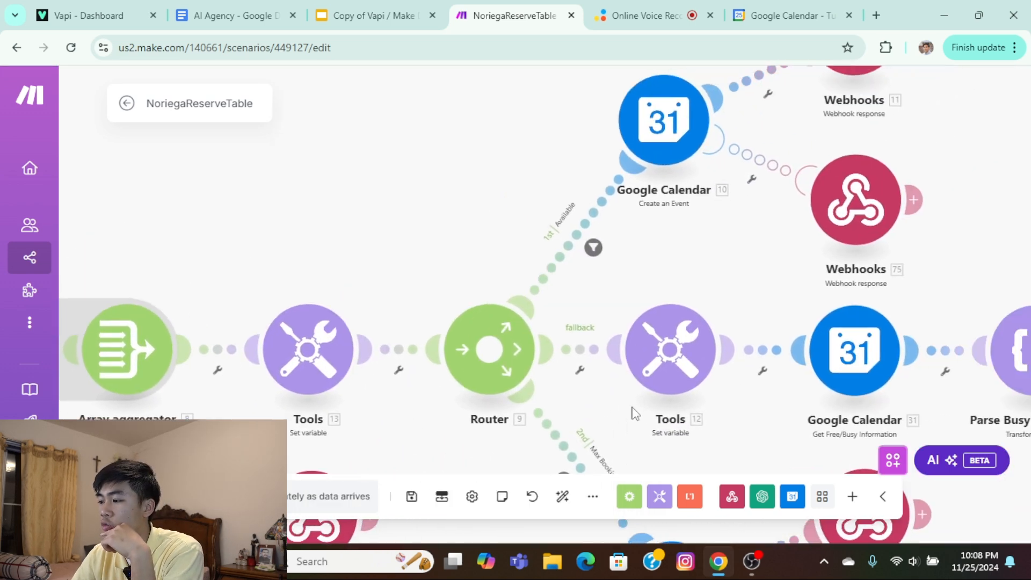
left_click_drag(617, 276, 571, 267)
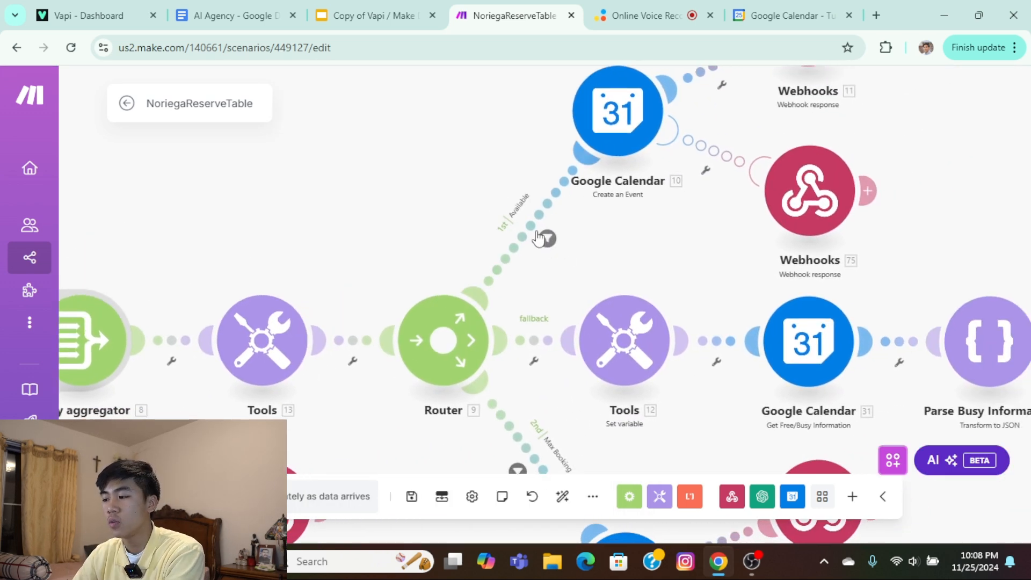
left_click(547, 239)
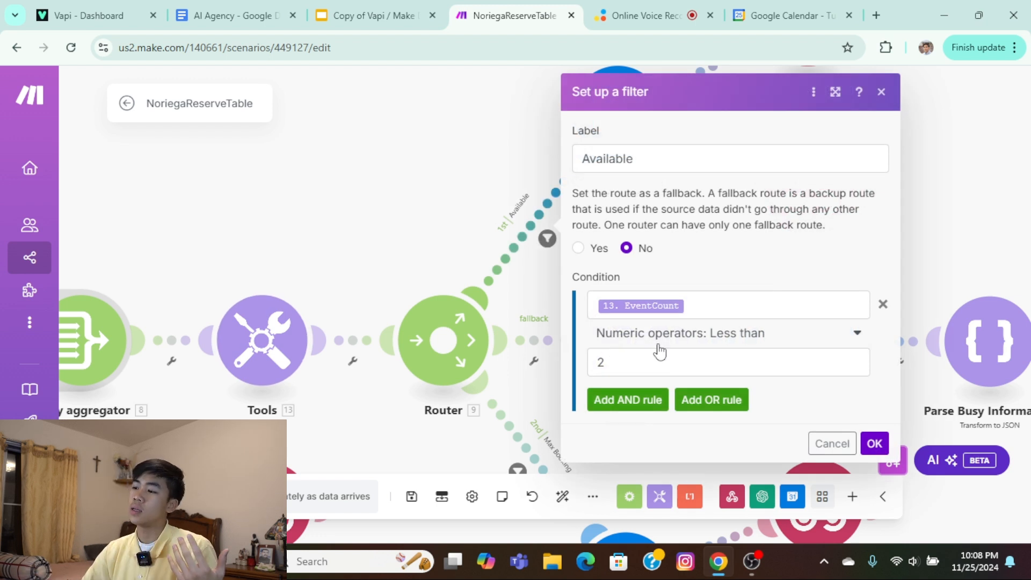
left_click(875, 444)
left_click(529, 339)
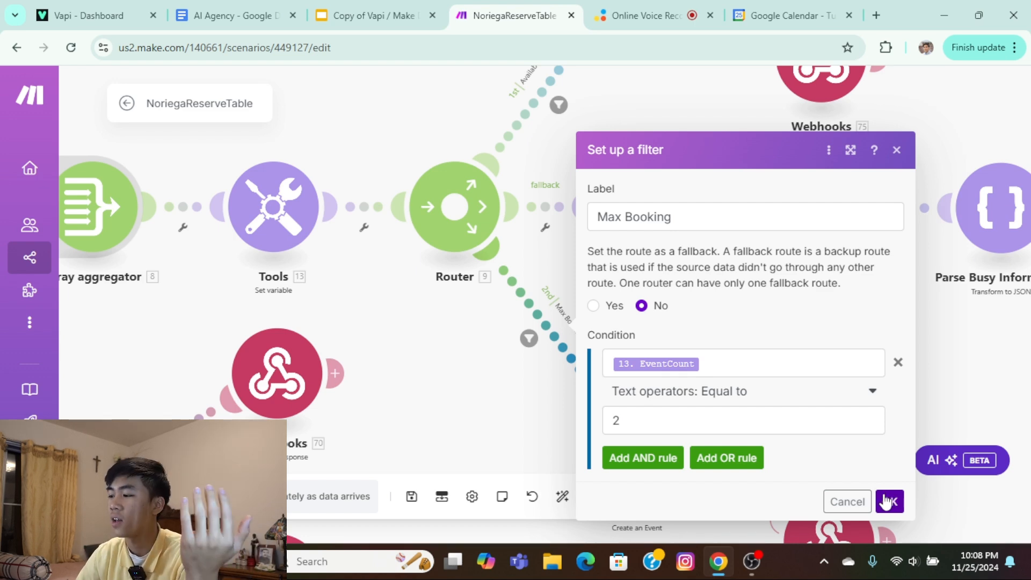
left_click(889, 501)
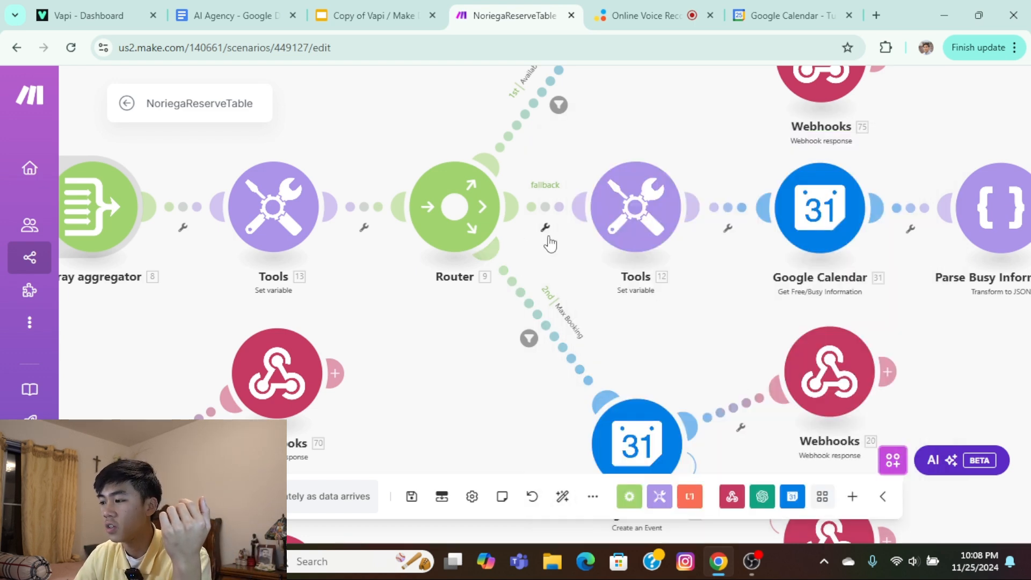
Examine the Available, fallback and Max Booking routes from the router to their calendar, variable and webhook response modules.
scroll(549, 243, "up", 3)
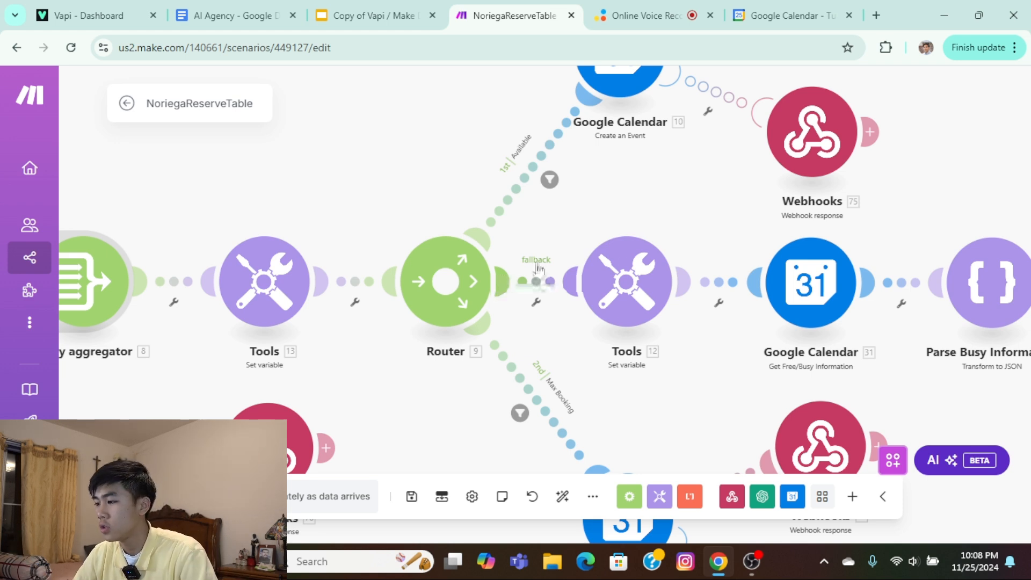
left_click_drag(640, 189, 583, 296)
scroll(570, 229, "down", 3)
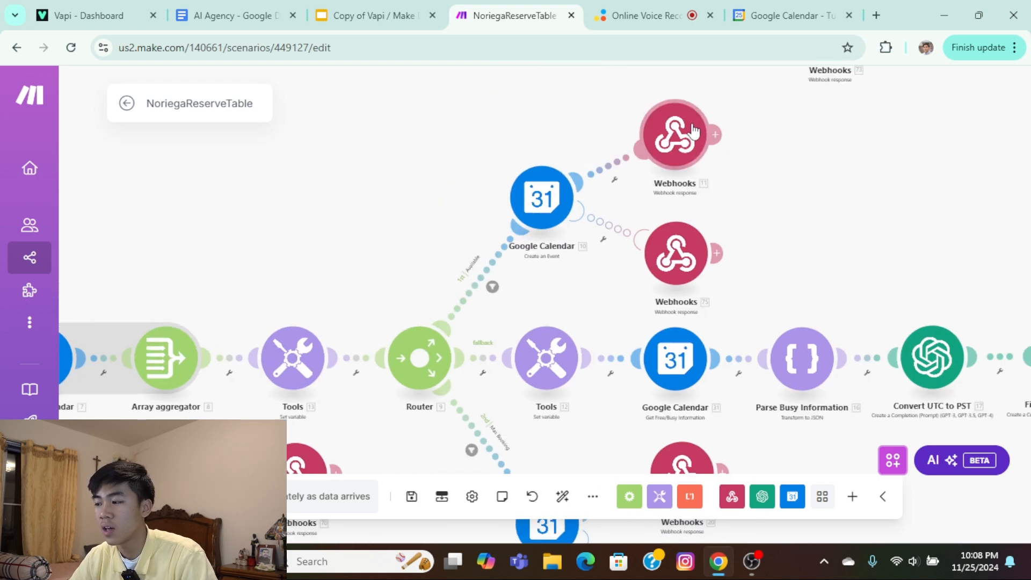
scroll(559, 226, "down", 3)
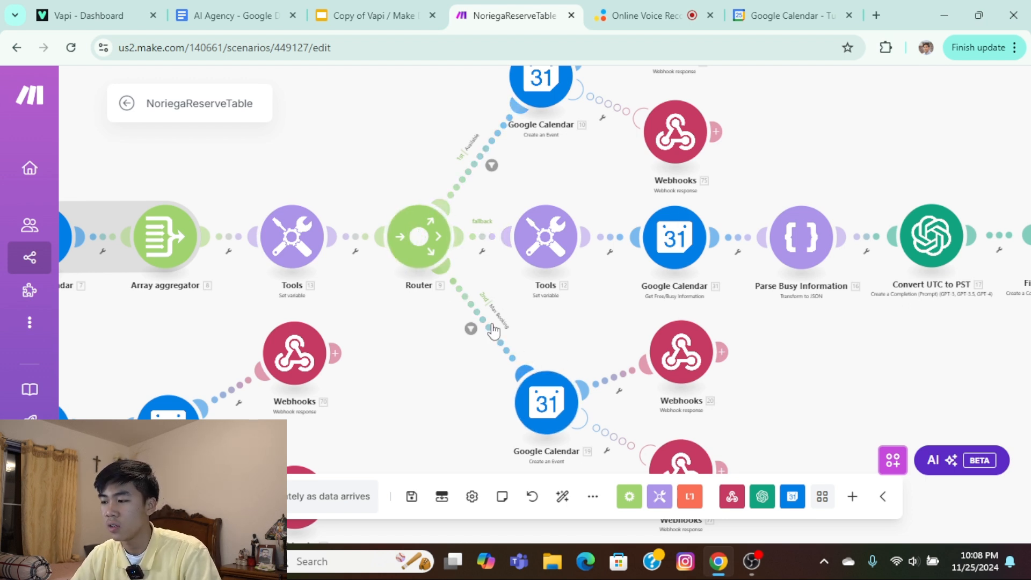
left_click_drag(595, 352, 482, 364)
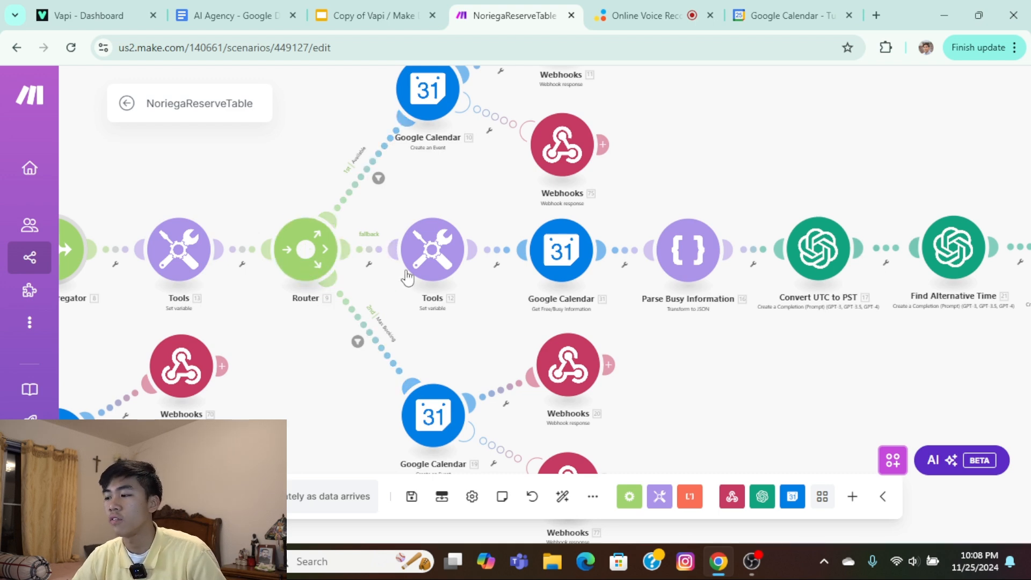
scroll(398, 344, "up", 3)
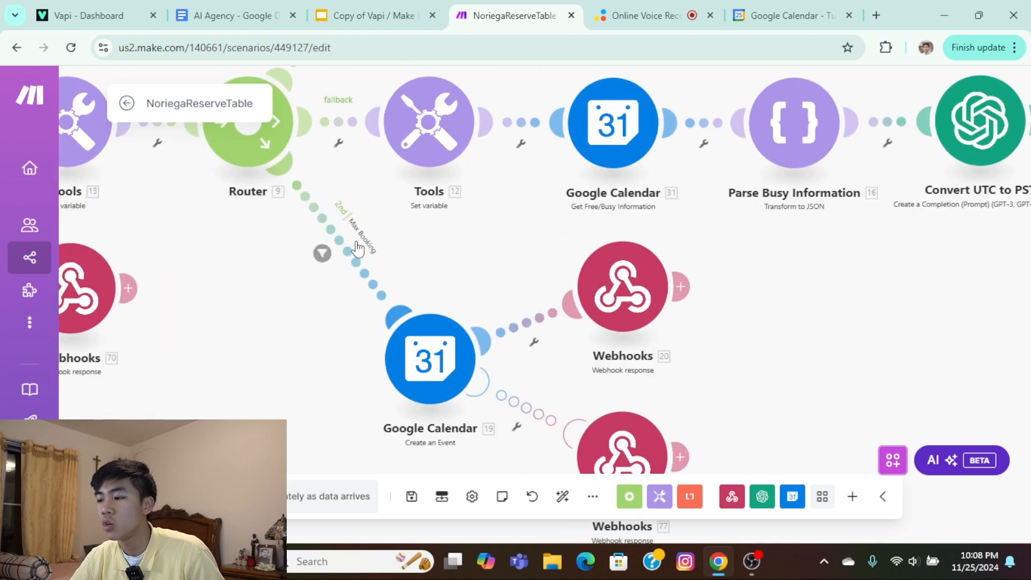
left_click_drag(479, 239, 540, 325)
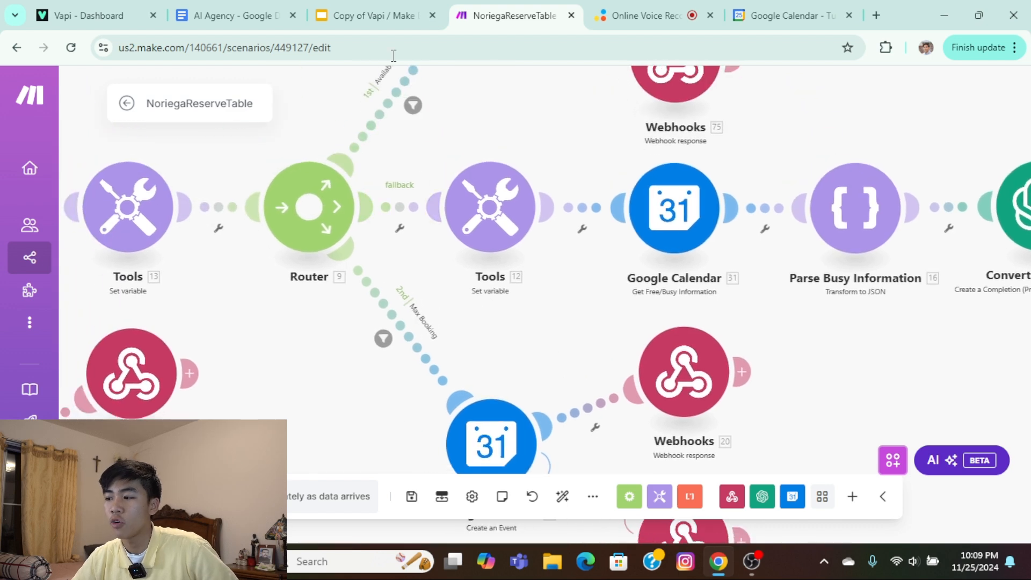
Review the Max Booking route's Create an Event settings, including dates, reminders and the Show me as options, and close them.
left_click_drag(515, 357, 522, 248)
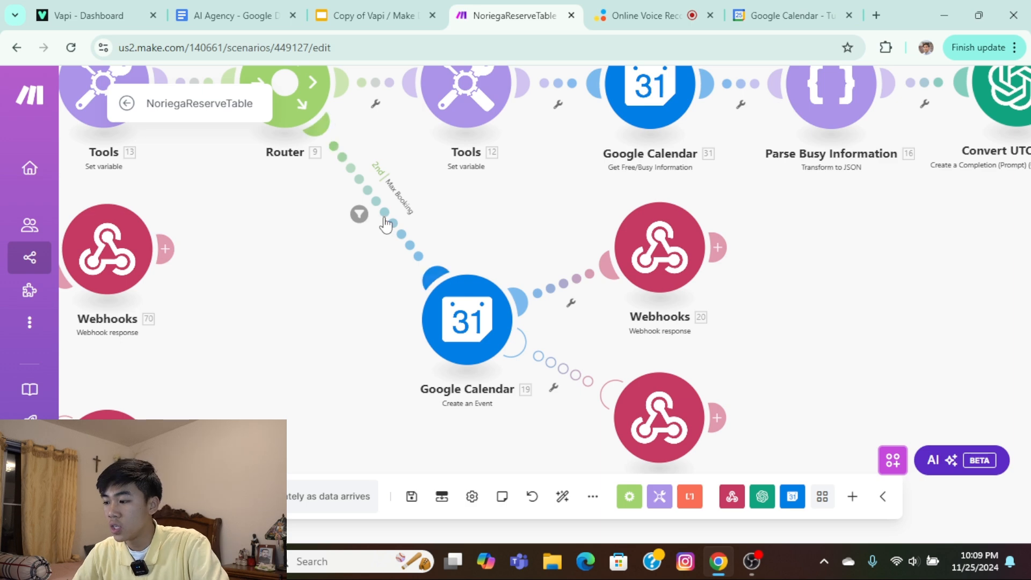
left_click(471, 325)
scroll(691, 355, "down", 10)
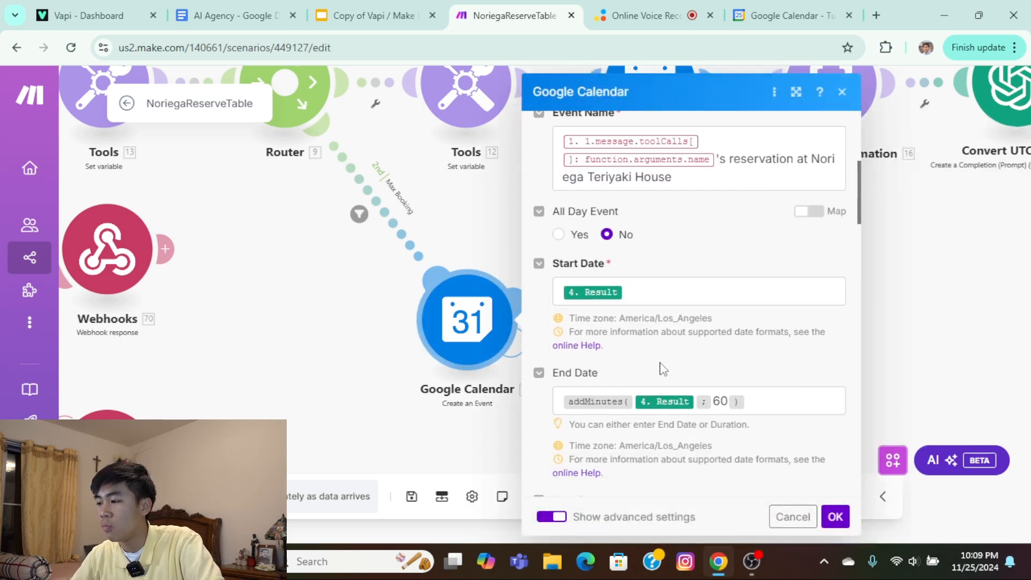
scroll(664, 368, "down", 10)
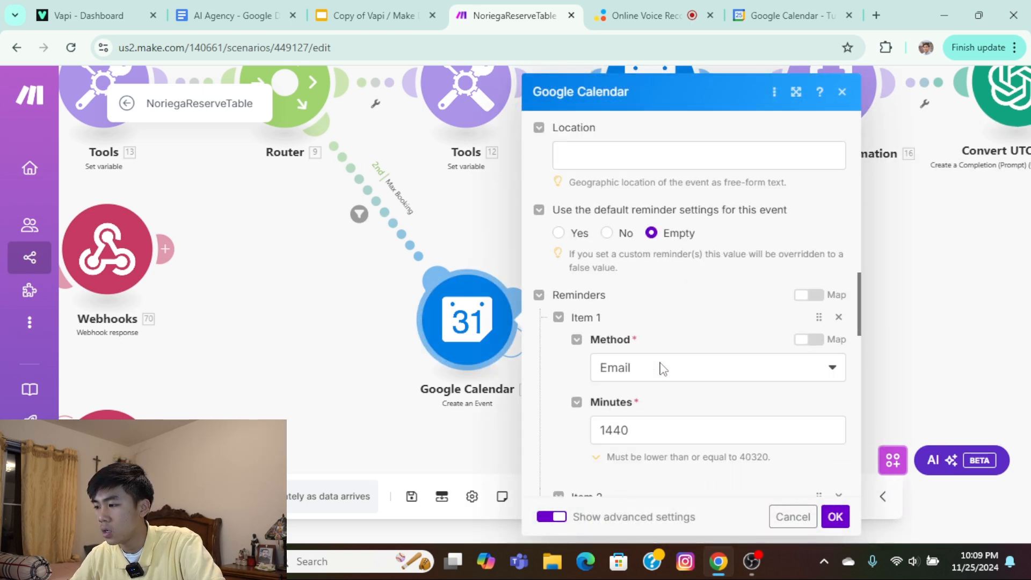
scroll(666, 370, "down", 5)
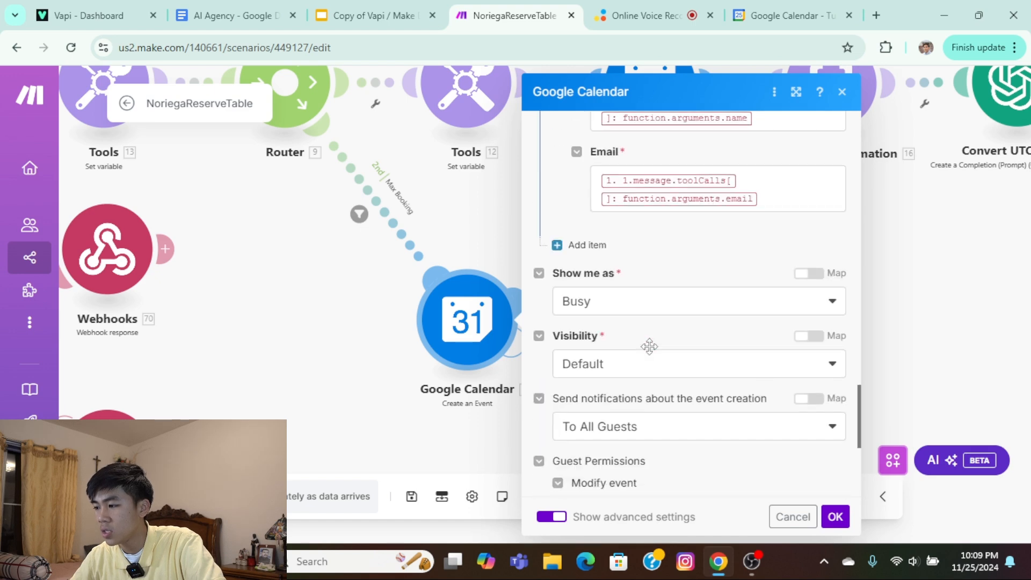
left_click(575, 300)
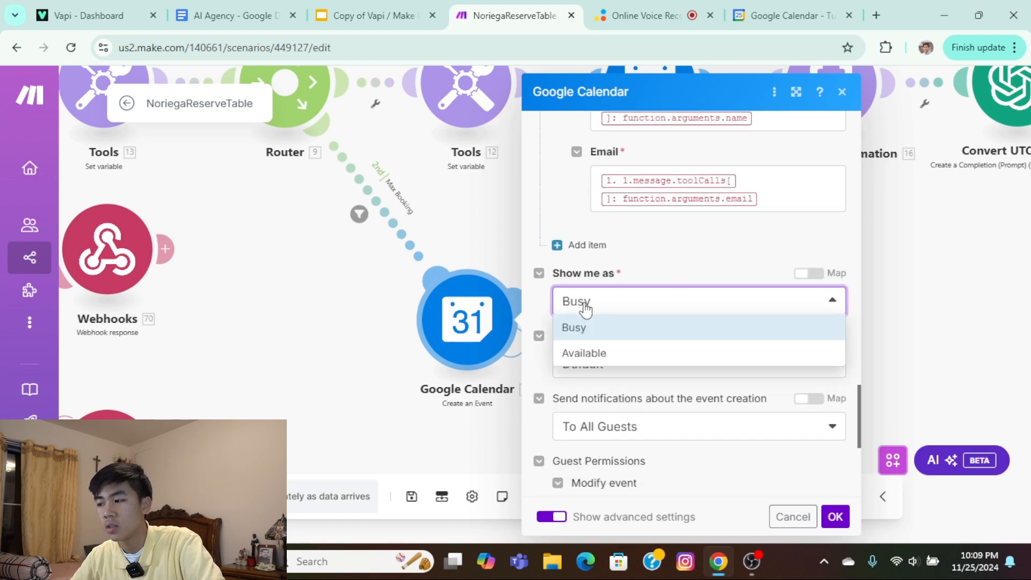
left_click(394, 306)
Check the Show me as setting of the Create an Event module on the Available route and close its settings.
left_click_drag(289, 280, 363, 519)
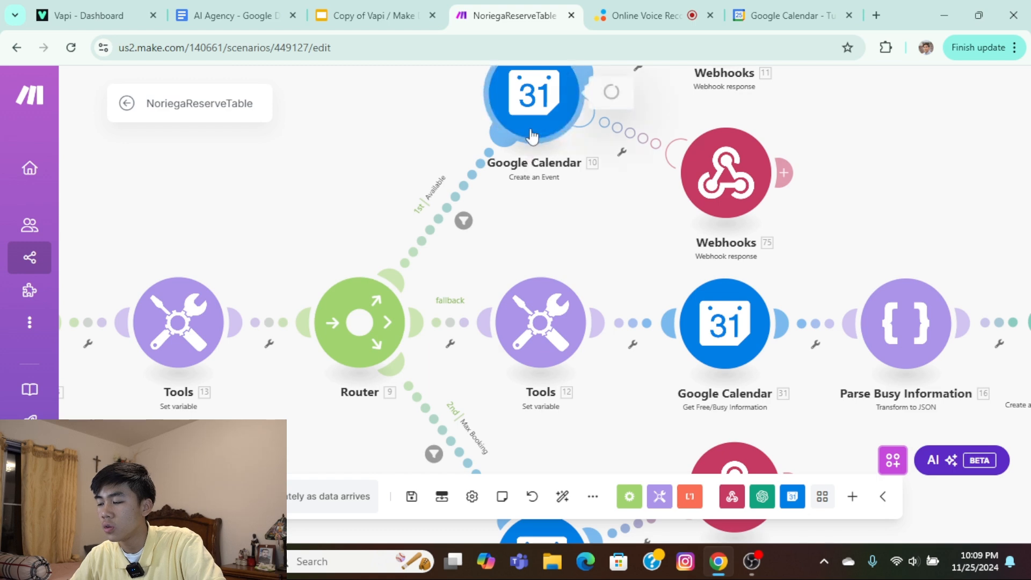
left_click(534, 99)
scroll(761, 315, "down", 15)
scroll(759, 321, "down", 6)
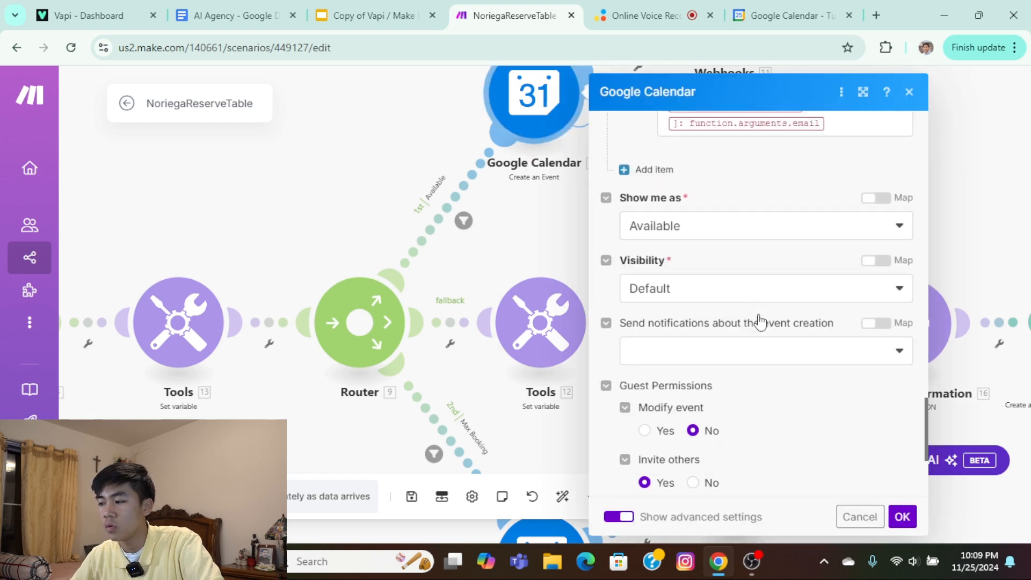
scroll(716, 320, "up", 3)
left_click(417, 157)
Leave the calendar event settings, open the Convert UTC to PST module on the fallback route and read its system message.
scroll(747, 242, "down", 6)
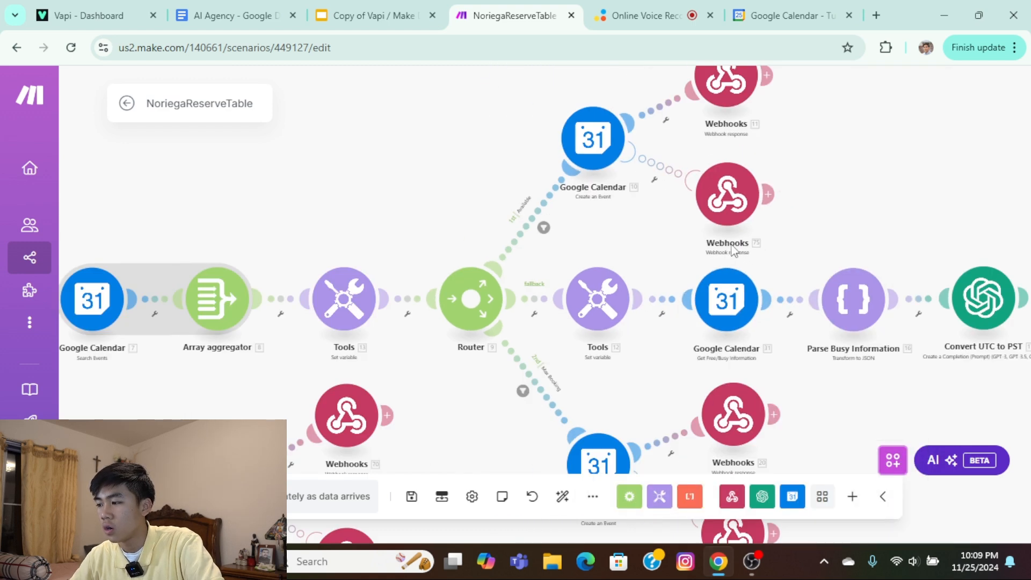
scroll(752, 236, "up", 4)
scroll(771, 229, "down", 3)
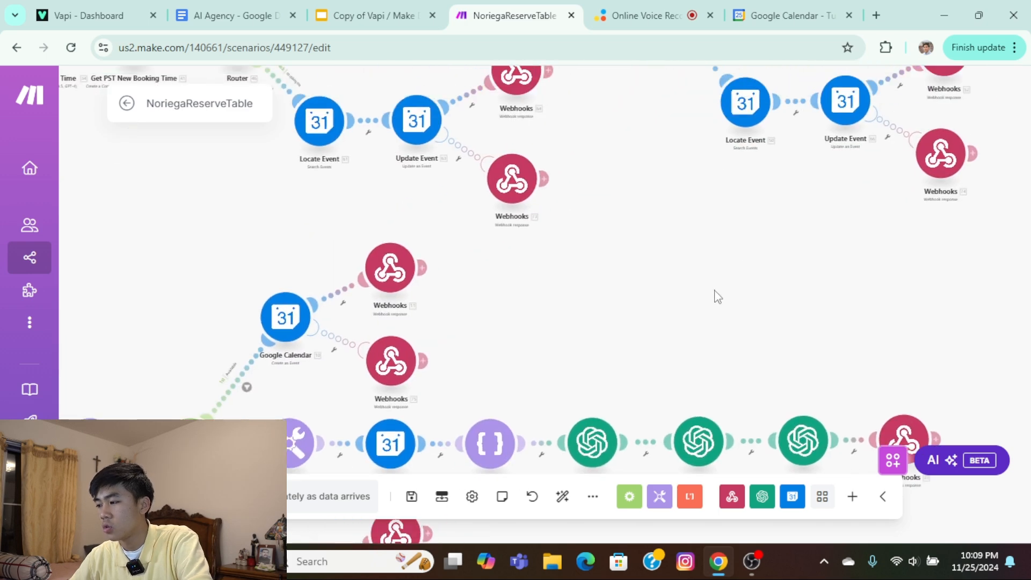
scroll(720, 304, "up", 4)
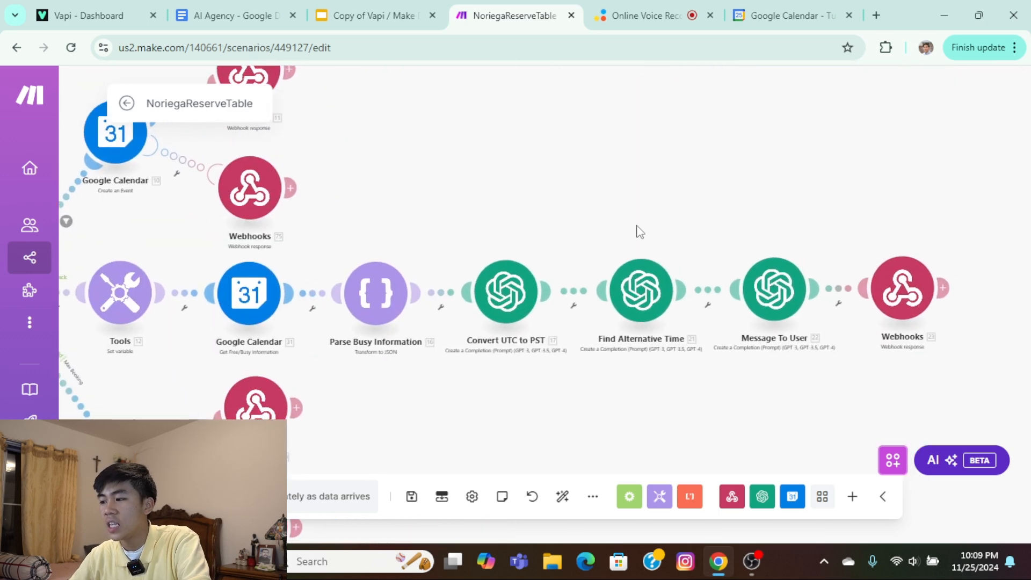
left_click(507, 305)
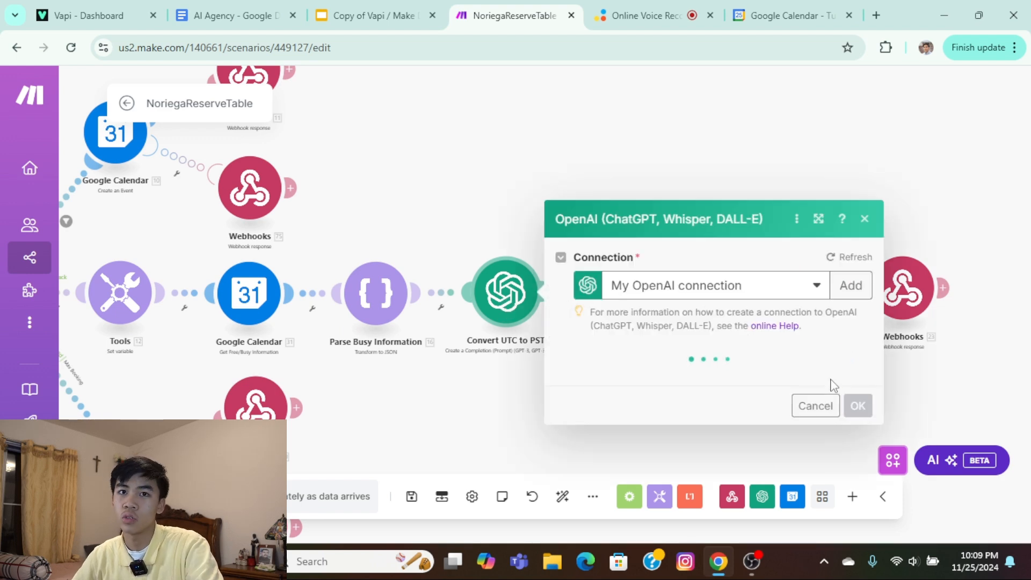
scroll(832, 383, "down", 3)
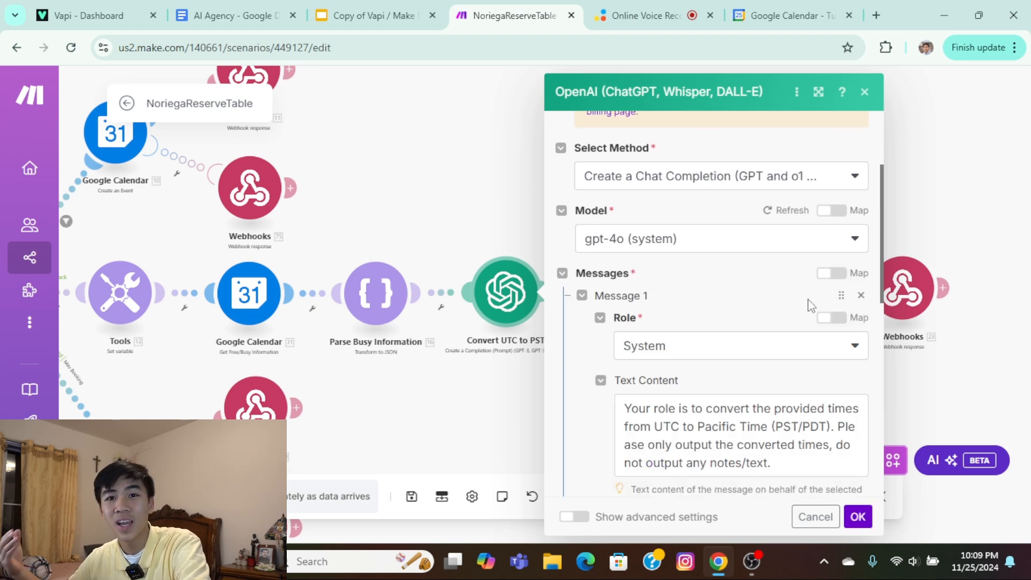
scroll(810, 306, "down", 3)
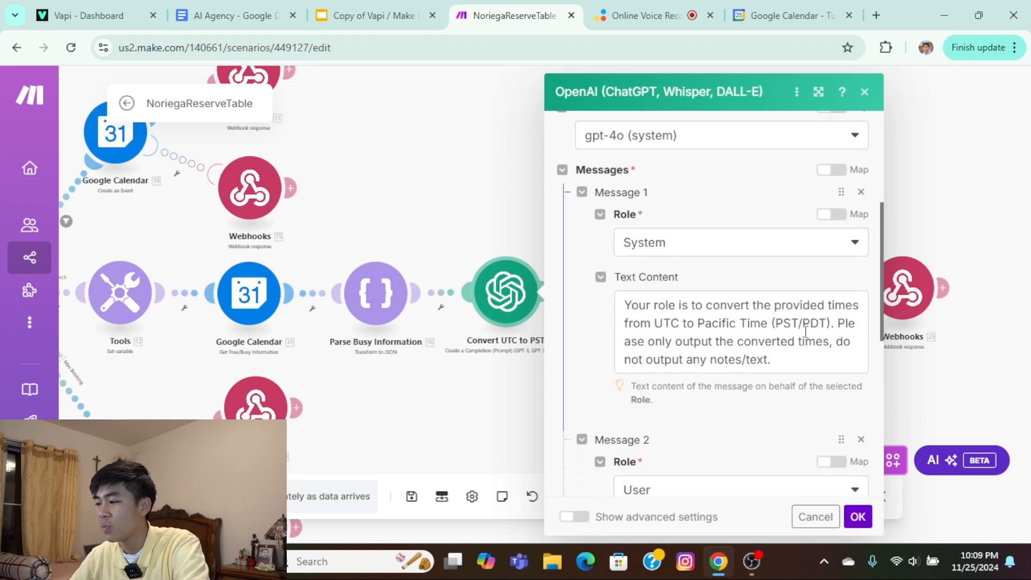
Try replacing "Pacific Time" with "CET" in the Convert UTC to PST system message, undo the edit and close the settings.
left_click_drag(835, 279, 697, 275)
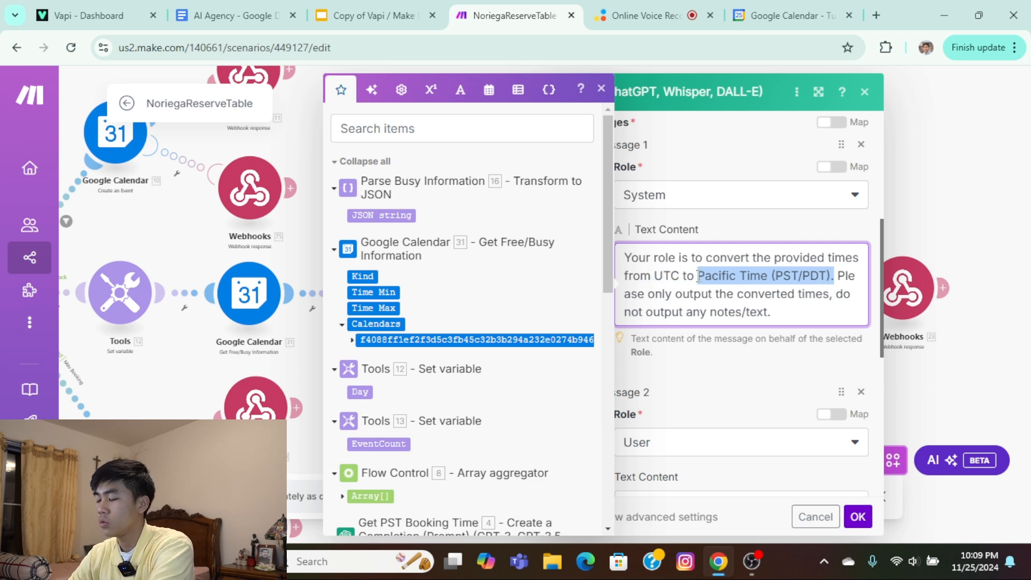
left_click(697, 276)
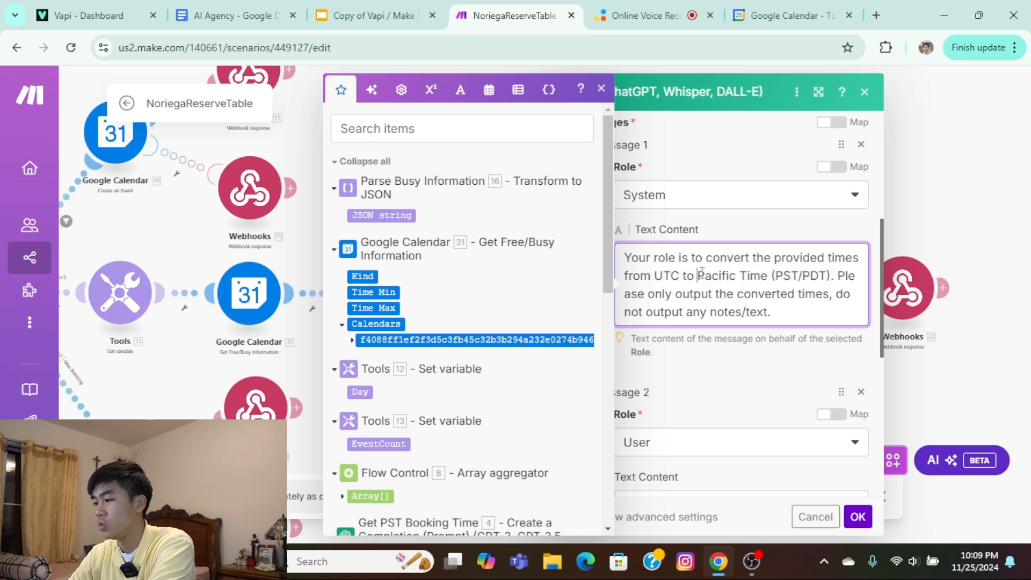
left_click_drag(702, 273, 769, 274)
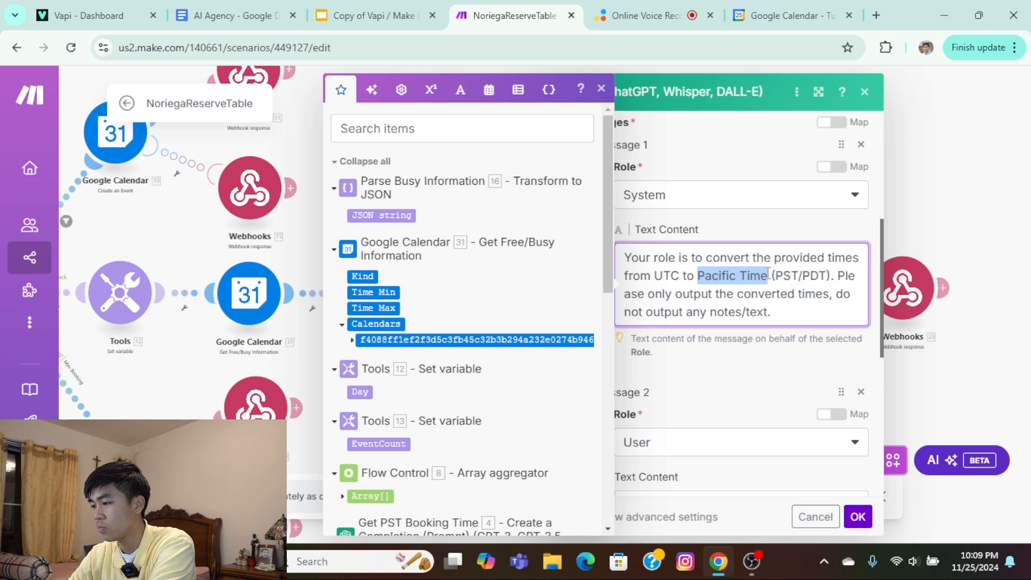
key("BackSpace")
type("CET")
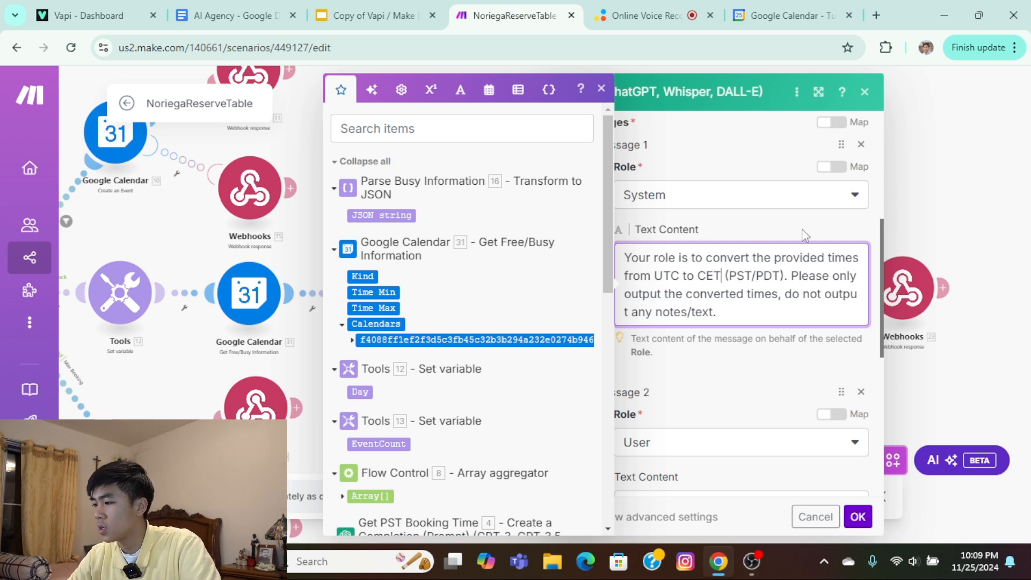
key("BackSpace")
key("BackSpace")
key("BackSpace")
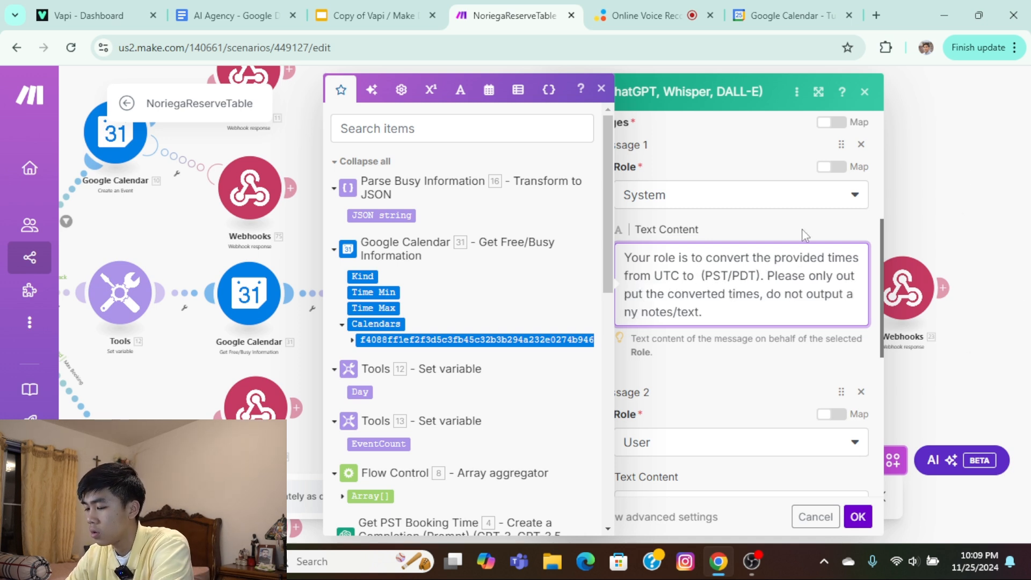
type("C")
key("ctrl+z")
key("ctrl+z")
key("ctrl+z")
key("ctrl+z")
key("ctrl+z")
key("ctrl+z")
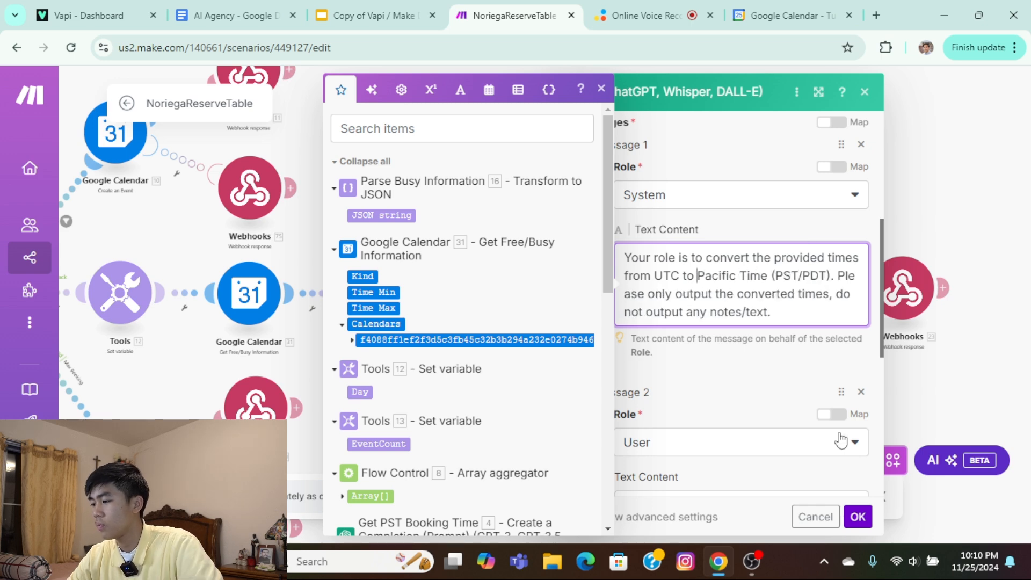
left_click(858, 517)
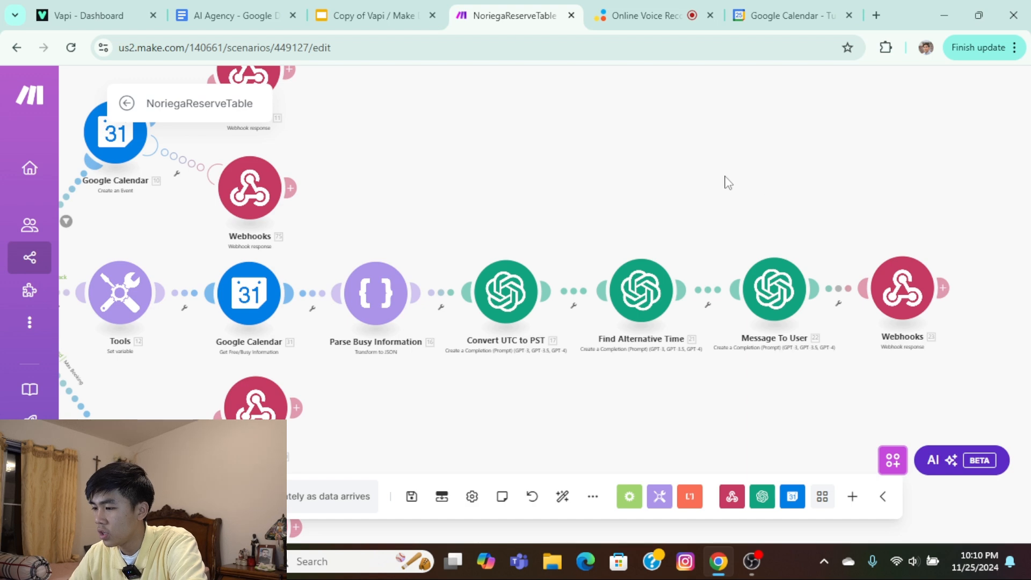
Examine the update branch's availability check and the updatingTime router's routes, along with the scenario's overall layout.
scroll(728, 182, "up", 10)
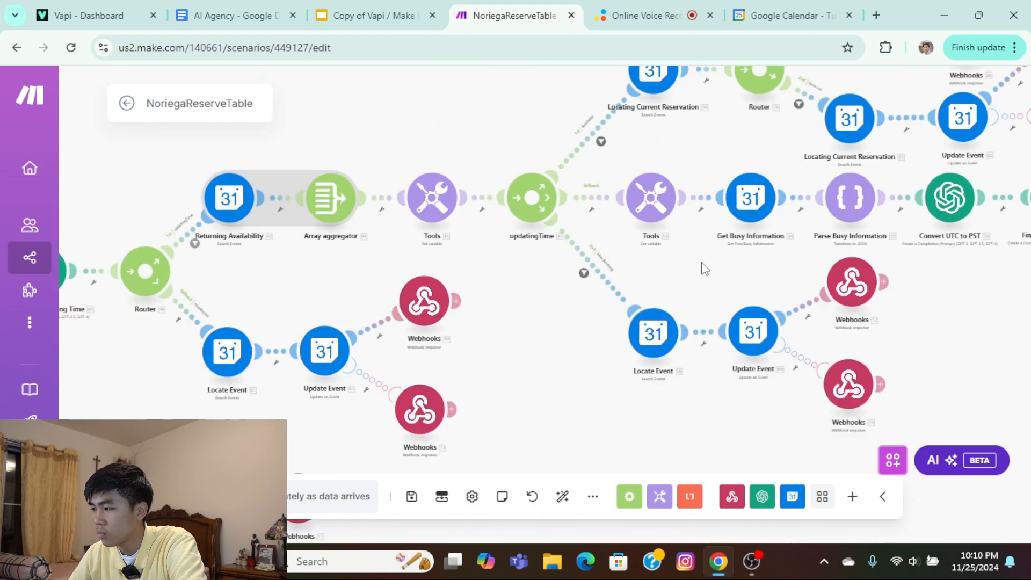
scroll(702, 262, "down", 3)
left_click_drag(698, 262, 516, 291)
scroll(779, 248, "up", 3)
left_click_drag(962, 183, 884, 280)
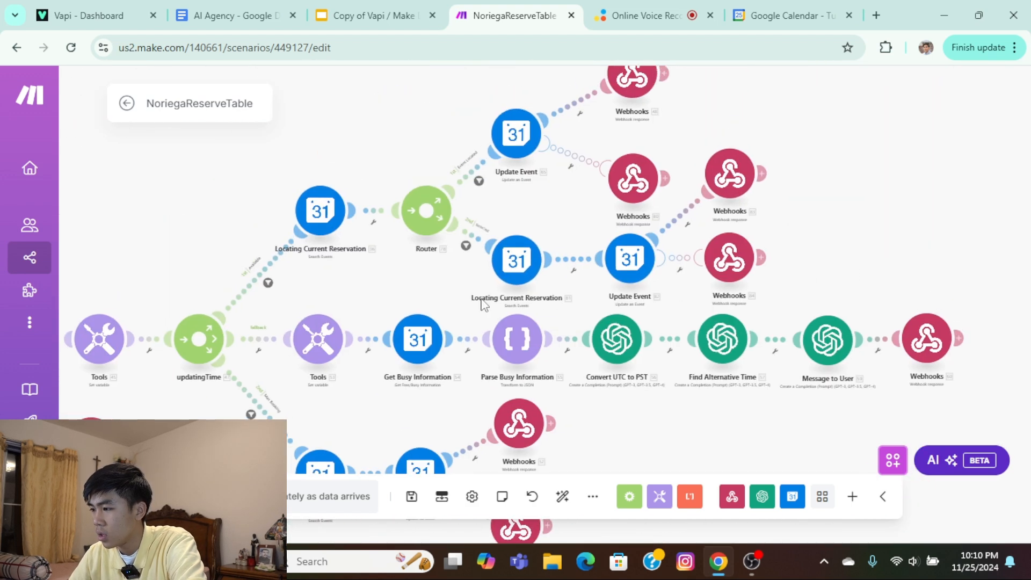
left_click_drag(393, 292, 521, 215)
left_click_drag(362, 371, 561, 239)
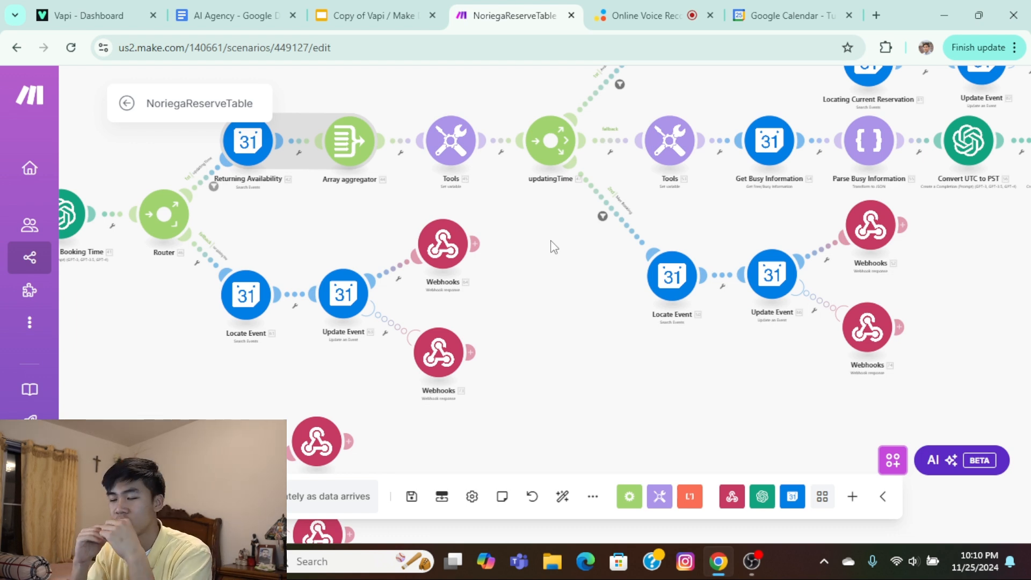
scroll(558, 252, "down", 3)
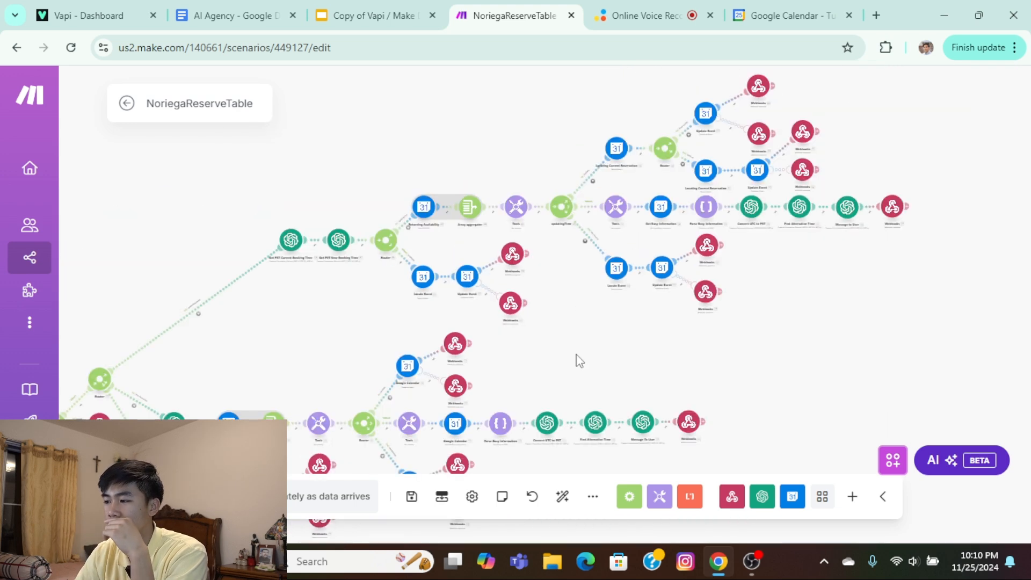
left_click_drag(804, 347, 680, 327)
left_click_drag(493, 363, 732, 208)
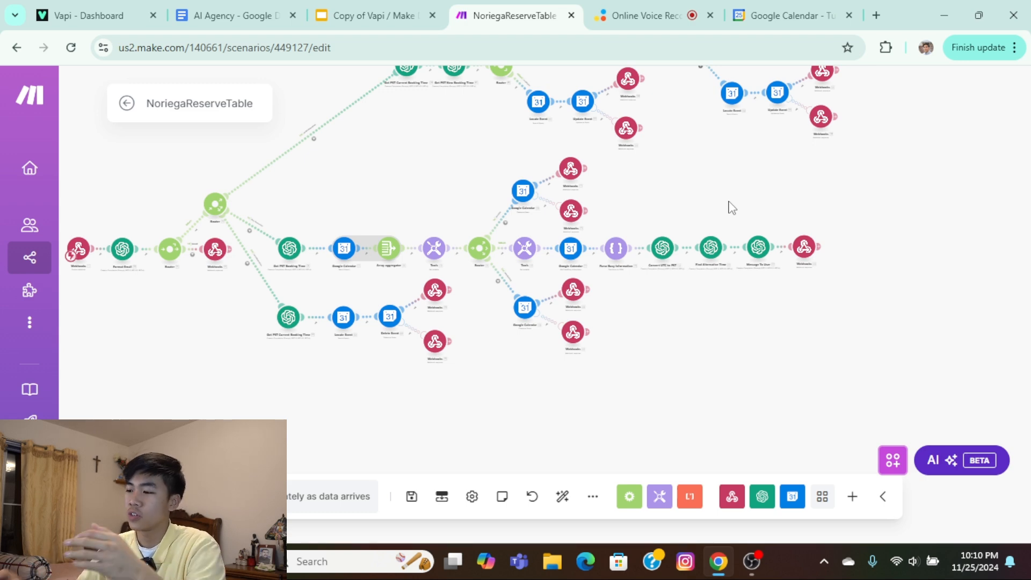
Check the webhook settings of the custom webhook that starts the scenario and close them.
scroll(391, 194, "up", 5)
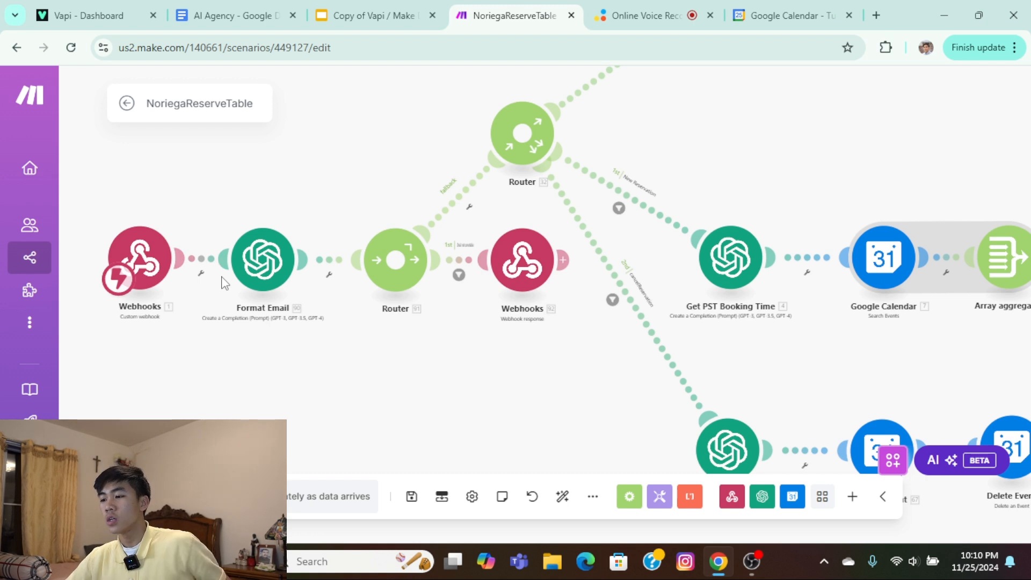
left_click(136, 248)
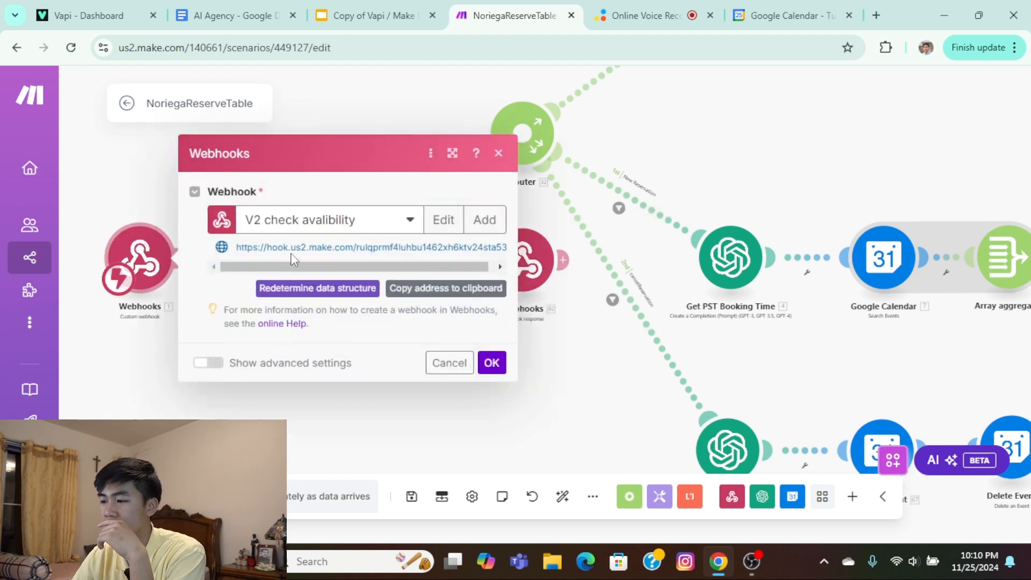
left_click(498, 153)
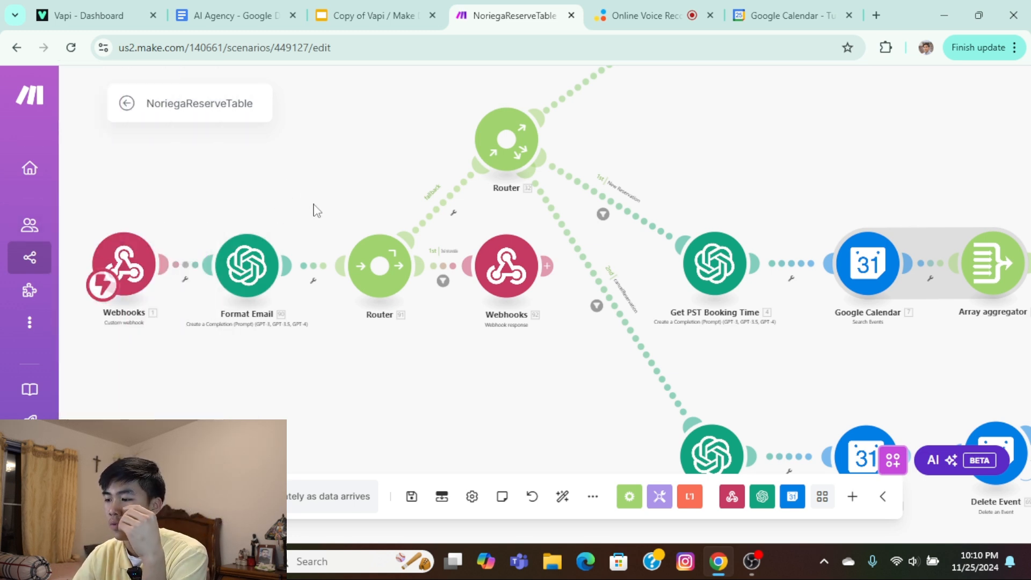
Move the Webhooks response module that follows the Format Email router to below that router.
left_click_drag(317, 211, 292, 201)
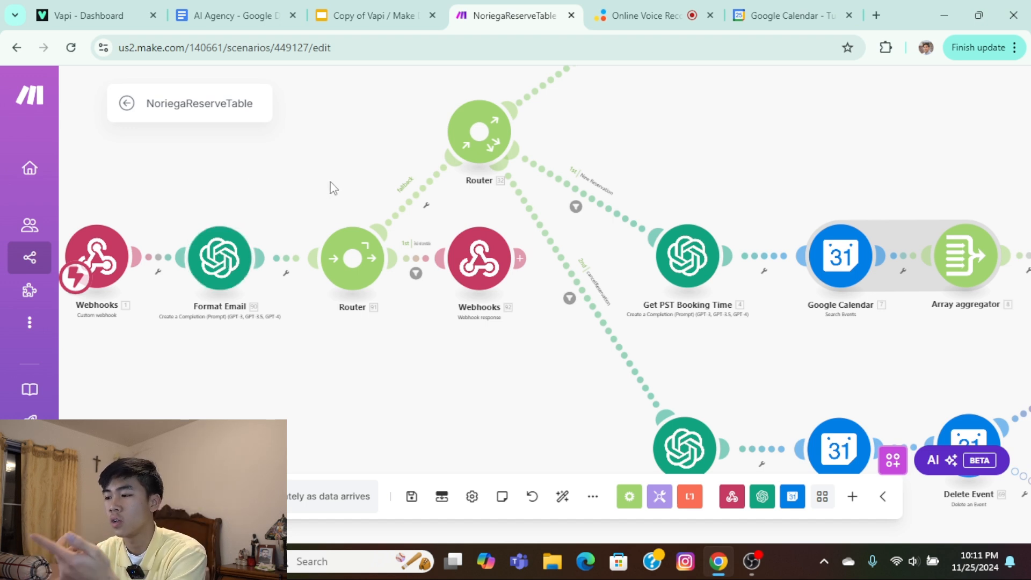
left_click_drag(329, 184, 242, 230)
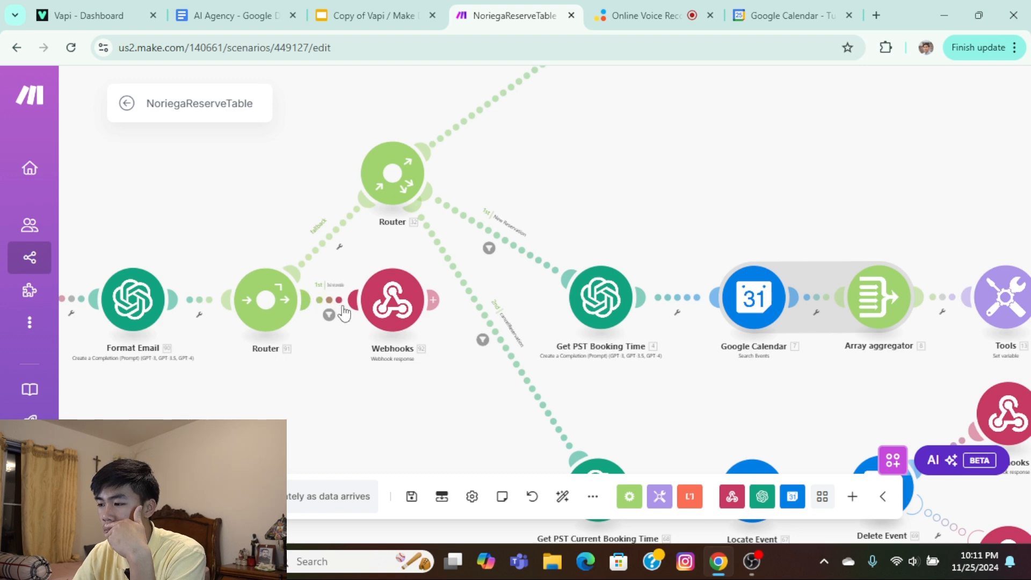
left_click_drag(394, 316, 406, 427)
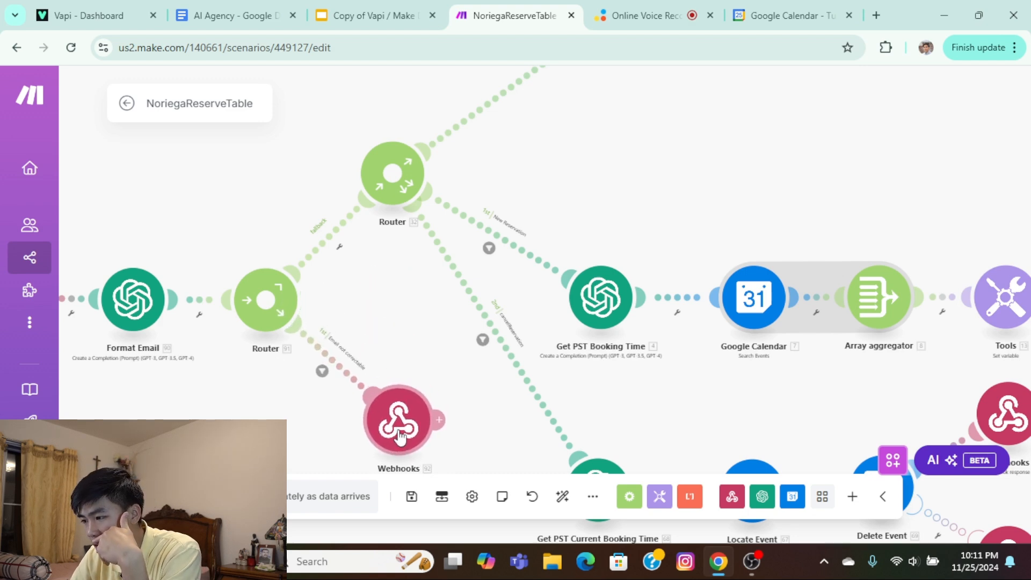
scroll(370, 376, "up", 3)
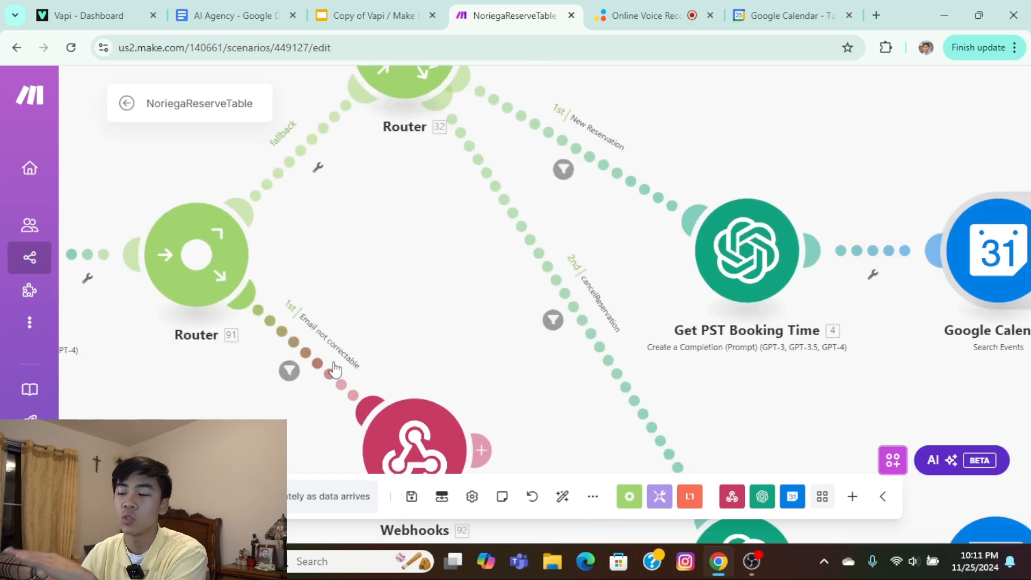
left_click_drag(351, 346, 355, 250)
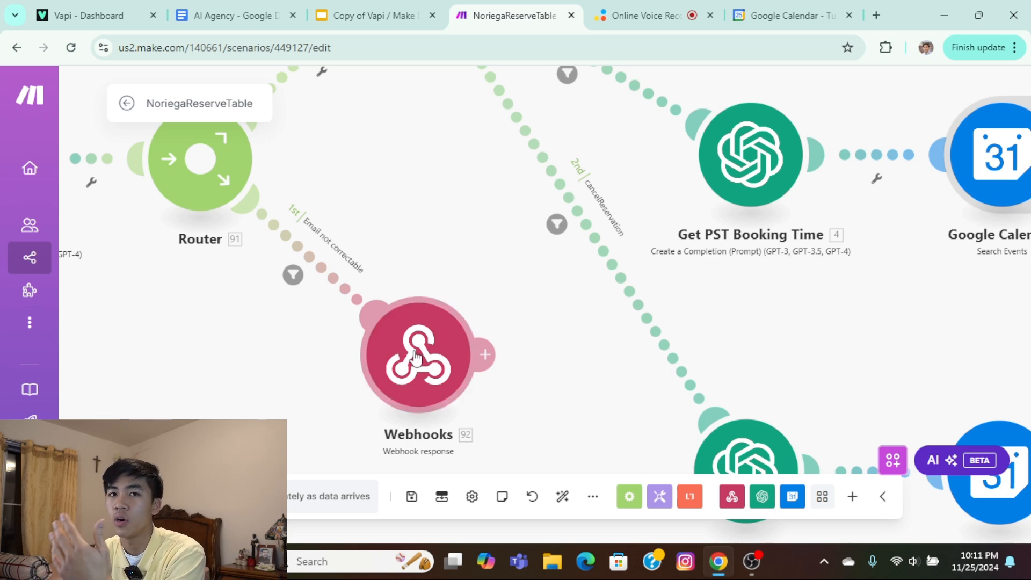
Move the reservation router level with the Format Email router, in line with the New Reservation route.
left_click_drag(407, 223, 453, 328)
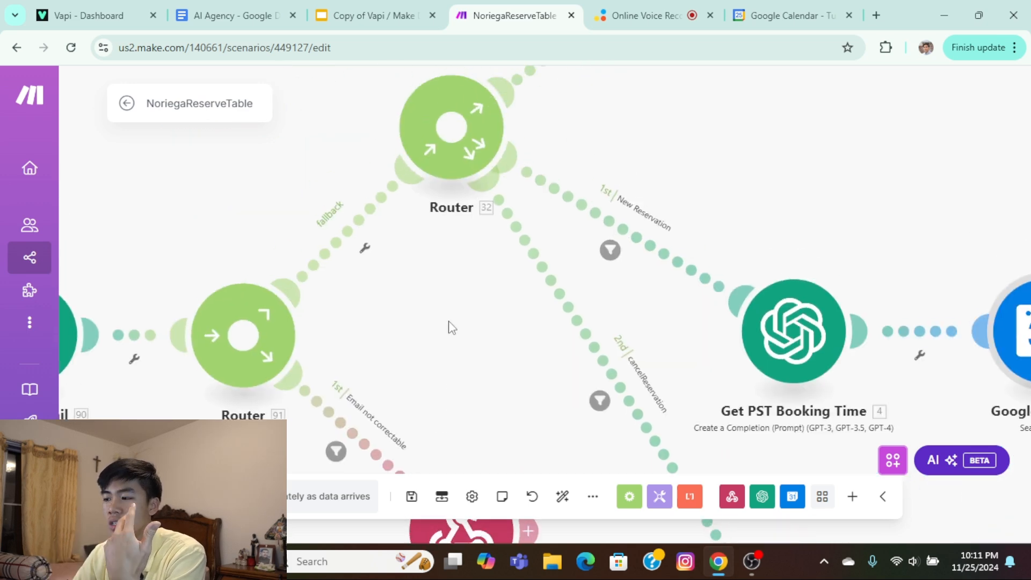
scroll(445, 327, "down", 2)
left_click_drag(453, 279, 418, 234)
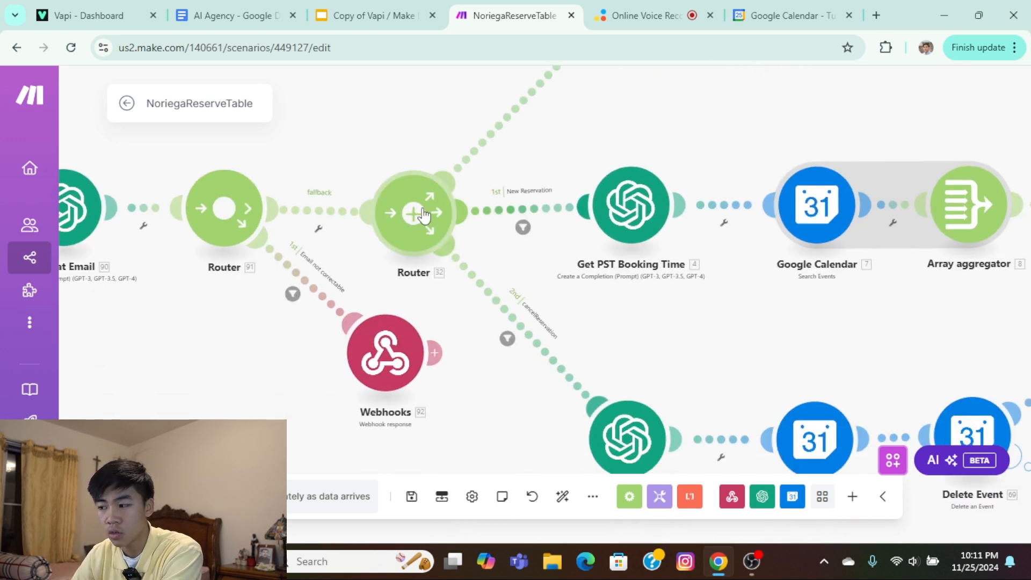
Check the reserveAction condition in the New Reservation route's filter and close it.
scroll(590, 327, "up", 1)
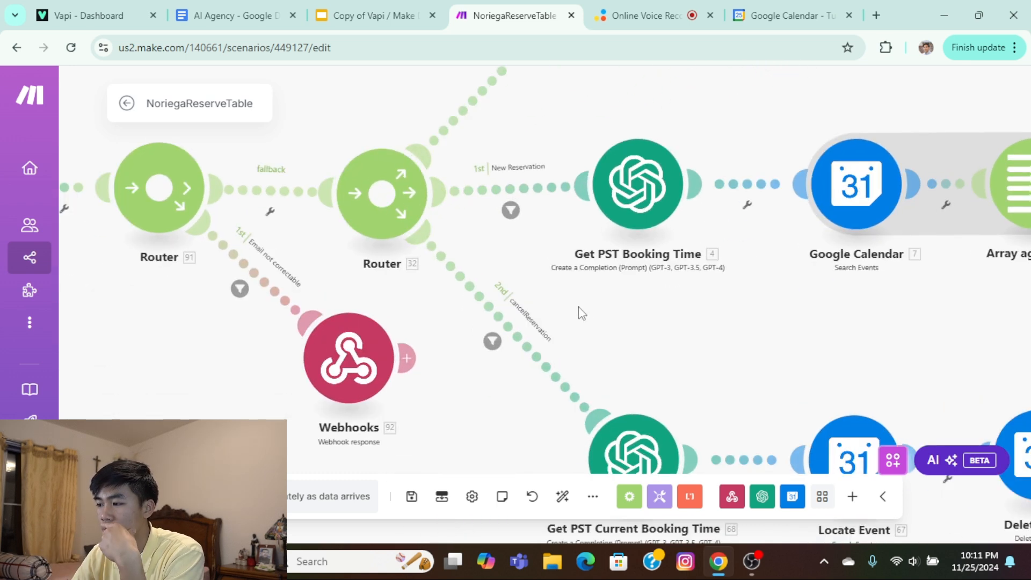
left_click(512, 211)
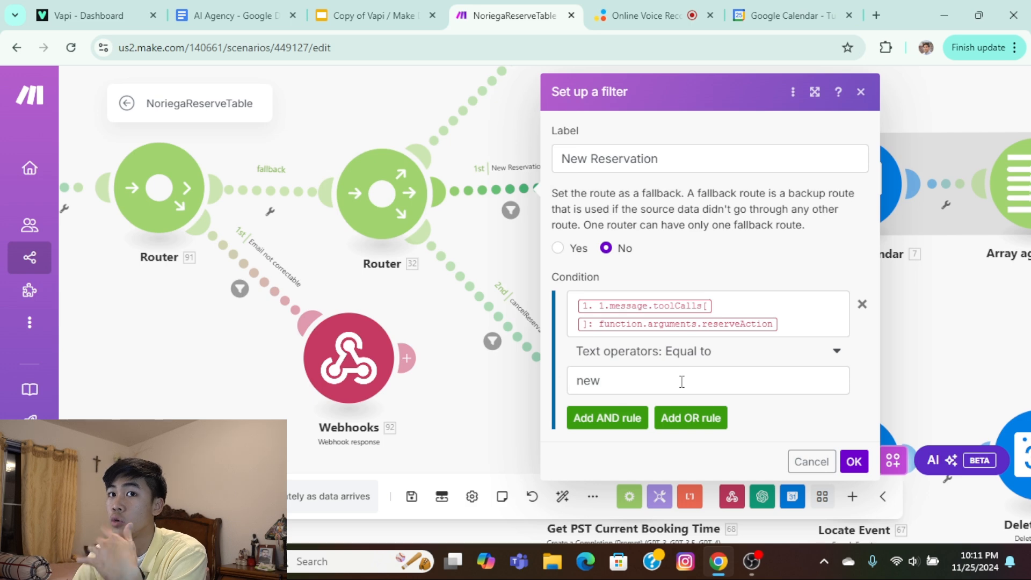
left_click(854, 462)
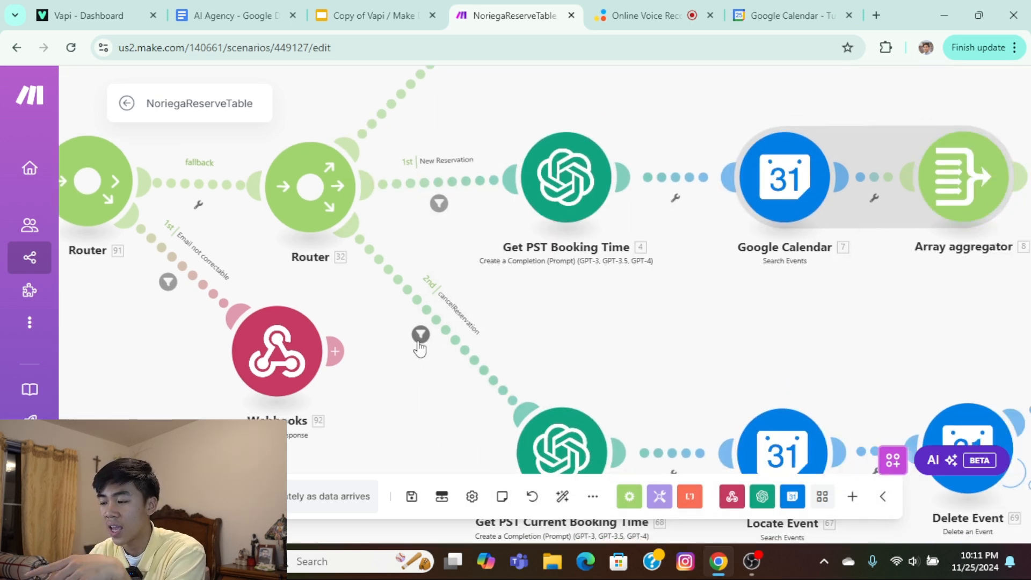
Examine the cancelReservation route's booking time, Locate Event, Delete Event and webhook response modules, and find the updateReservation route.
scroll(589, 307, "down", 3)
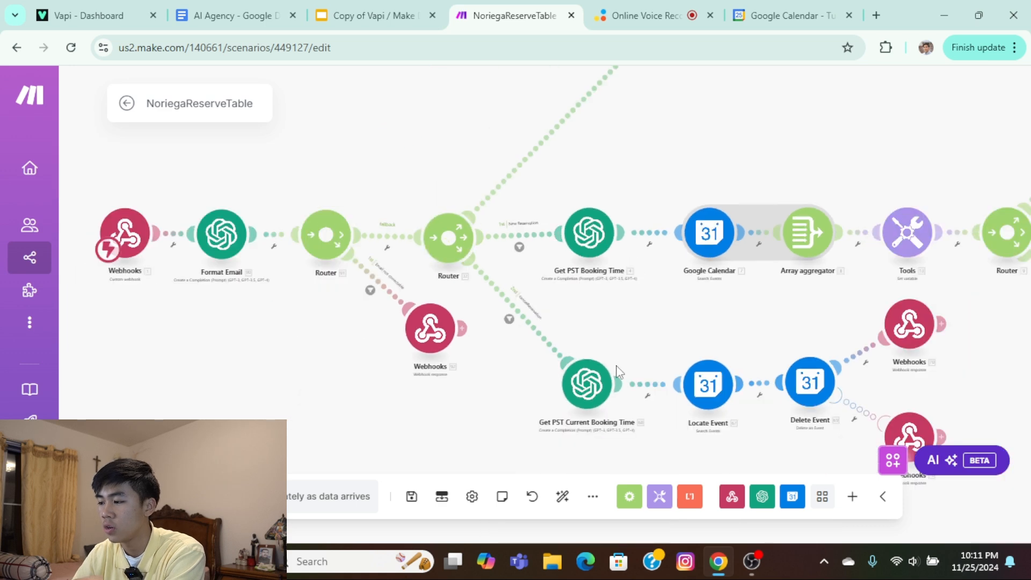
scroll(605, 318, "up", 1)
left_click_drag(603, 315, 510, 276)
scroll(489, 338, "up", 1)
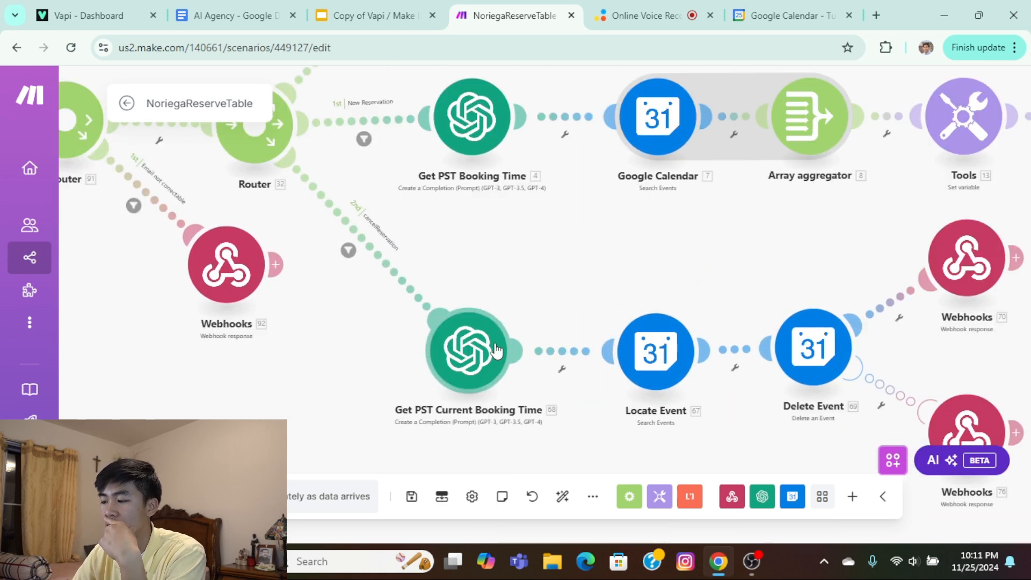
left_click_drag(568, 305, 435, 278)
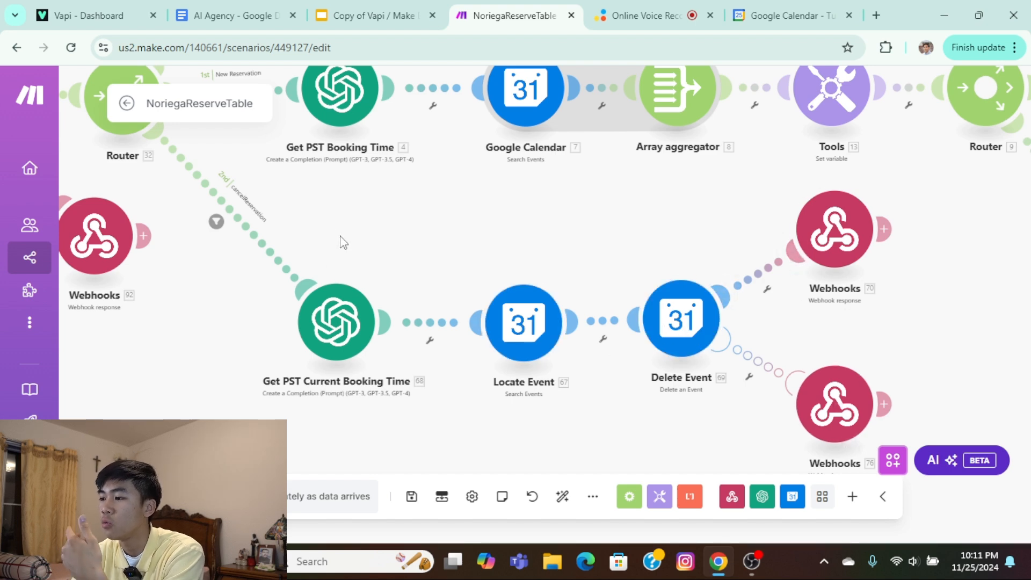
left_click_drag(340, 236, 549, 394)
left_click_drag(509, 164, 511, 272)
left_click_drag(569, 253, 566, 343)
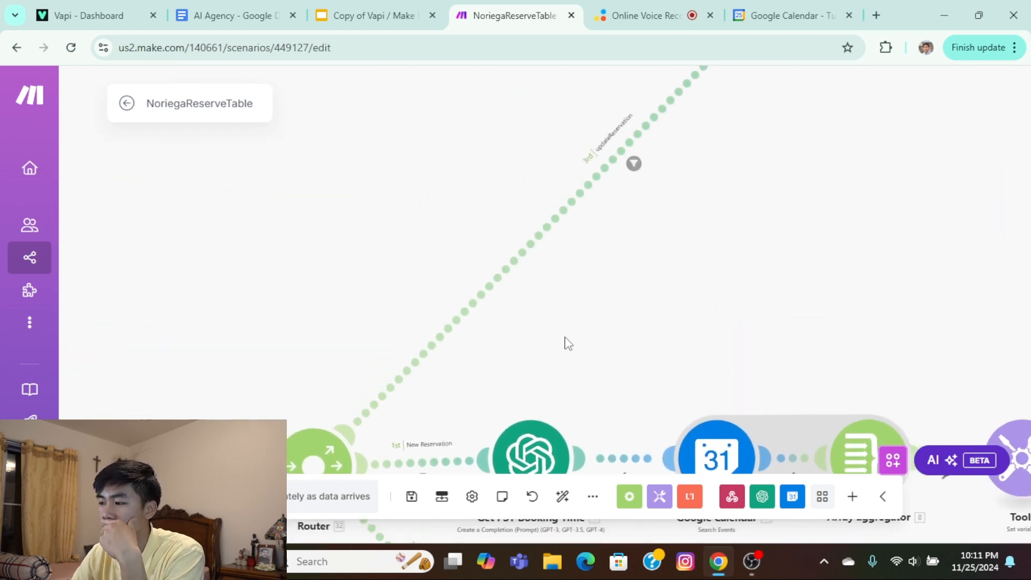
Follow the New Reservation route from its booking time module through the calendar search, array aggregator and variable modules.
left_click_drag(617, 266, 507, 115)
scroll(594, 215, "down", 3)
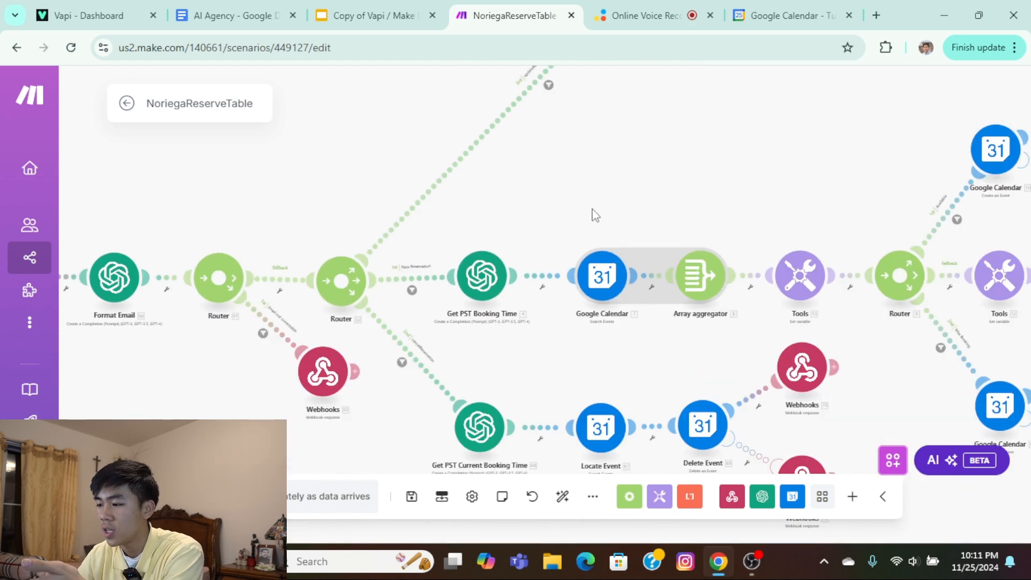
scroll(462, 231, "up", 3)
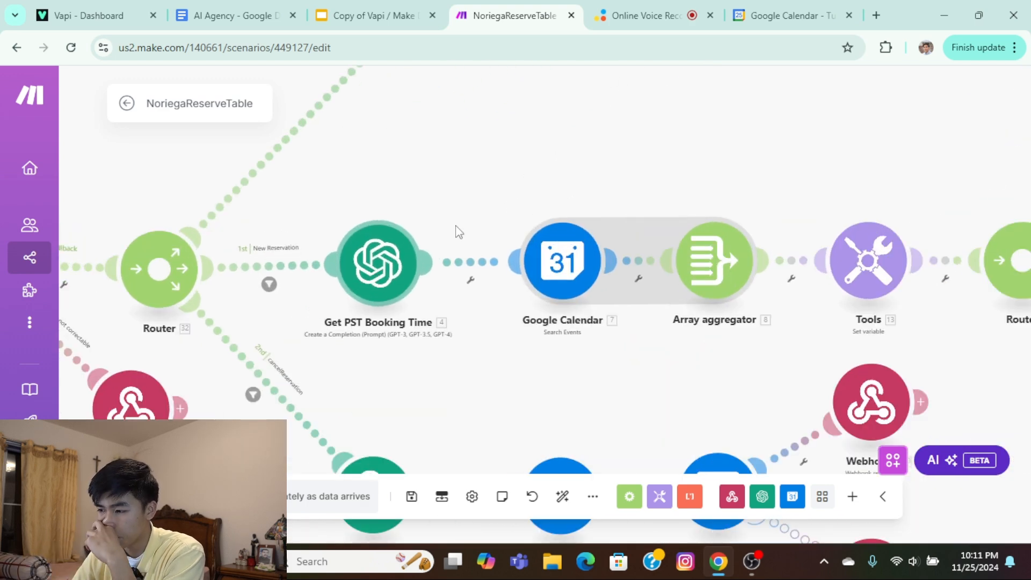
scroll(480, 214, "up", 2)
left_click_drag(654, 219, 468, 183)
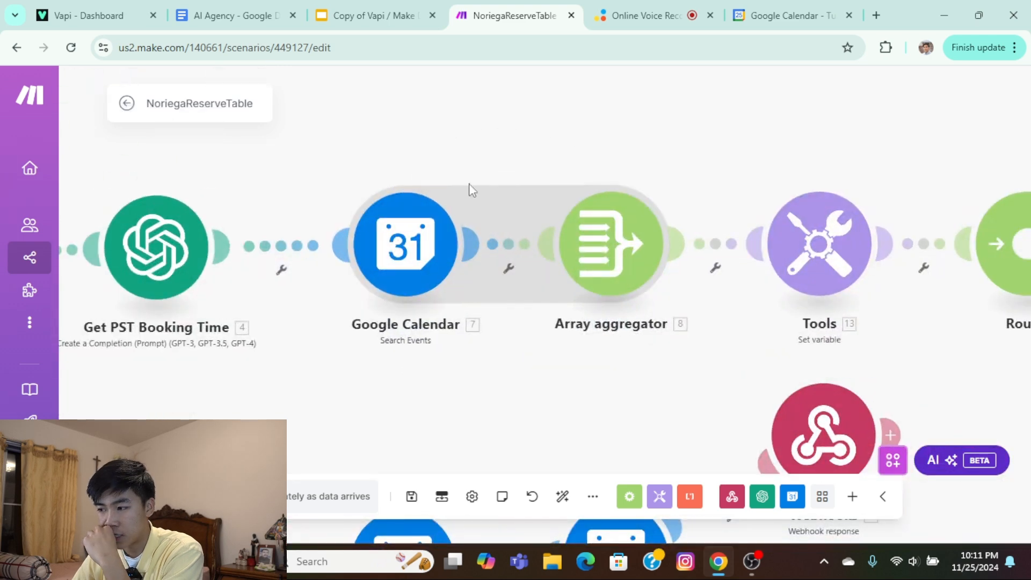
left_click_drag(581, 154, 337, 142)
left_click_drag(606, 126, 347, 143)
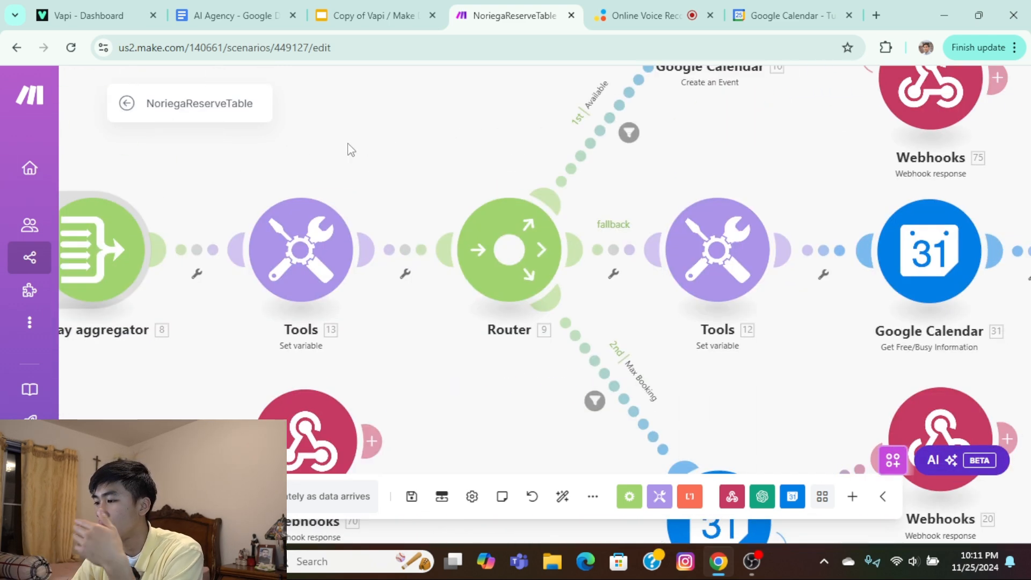
Examine the Available, Max Booking and fallback branches of the New Reservation route's availability router, through to their webhook responses.
scroll(428, 153, "down", 1)
left_click_drag(490, 98, 369, 245)
scroll(452, 137, "down", 1)
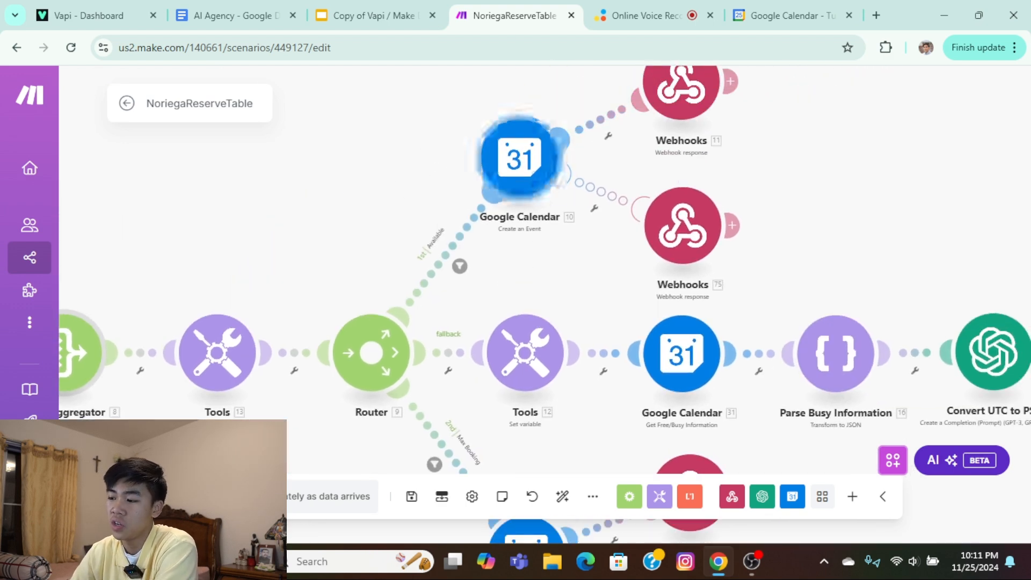
left_click_drag(460, 426, 482, 292)
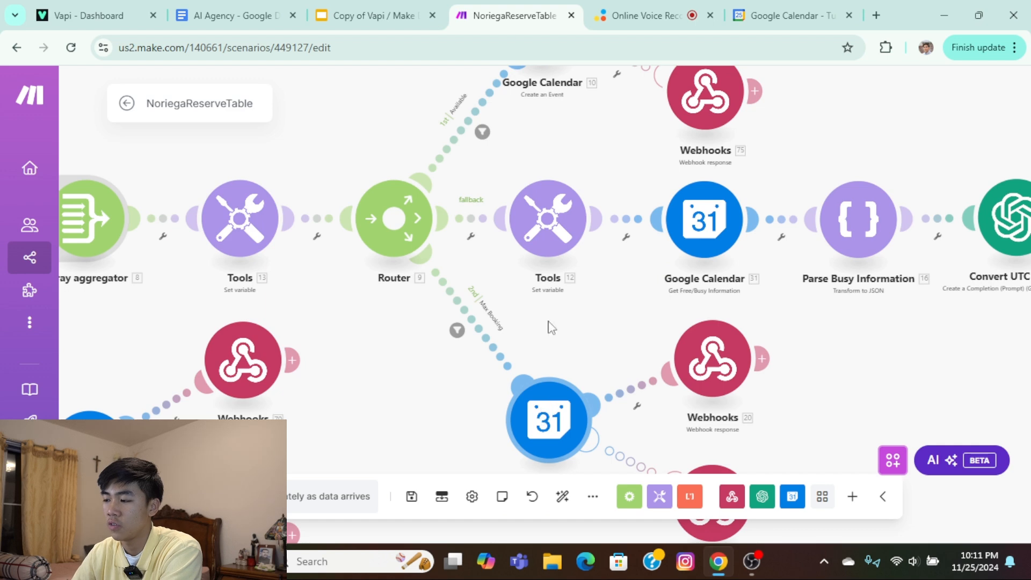
left_click_drag(920, 207, 520, 189)
scroll(570, 209, "down", 2)
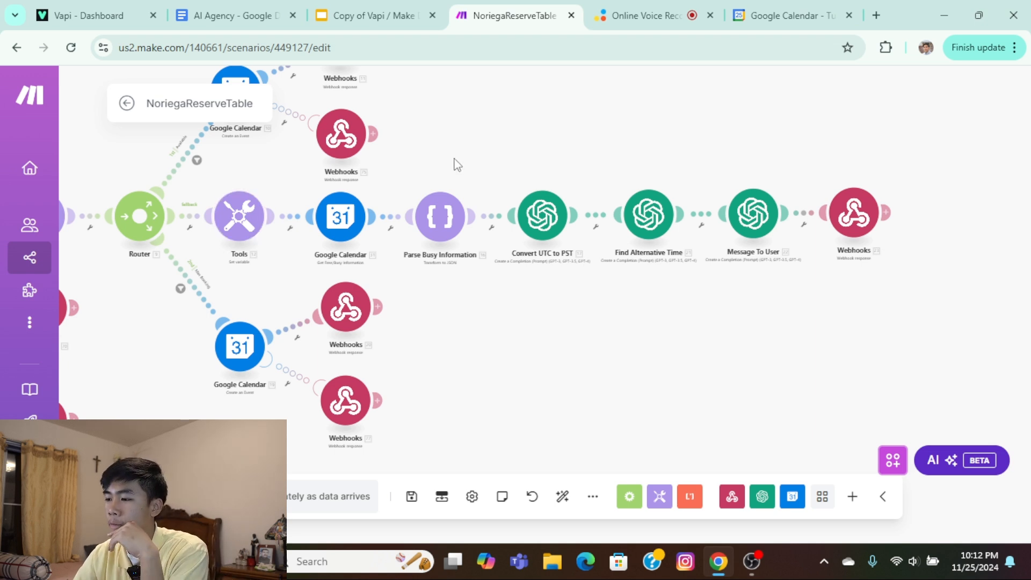
left_click_drag(456, 160, 605, 143)
scroll(505, 164, "up", 2)
left_click_drag(396, 146, 513, 123)
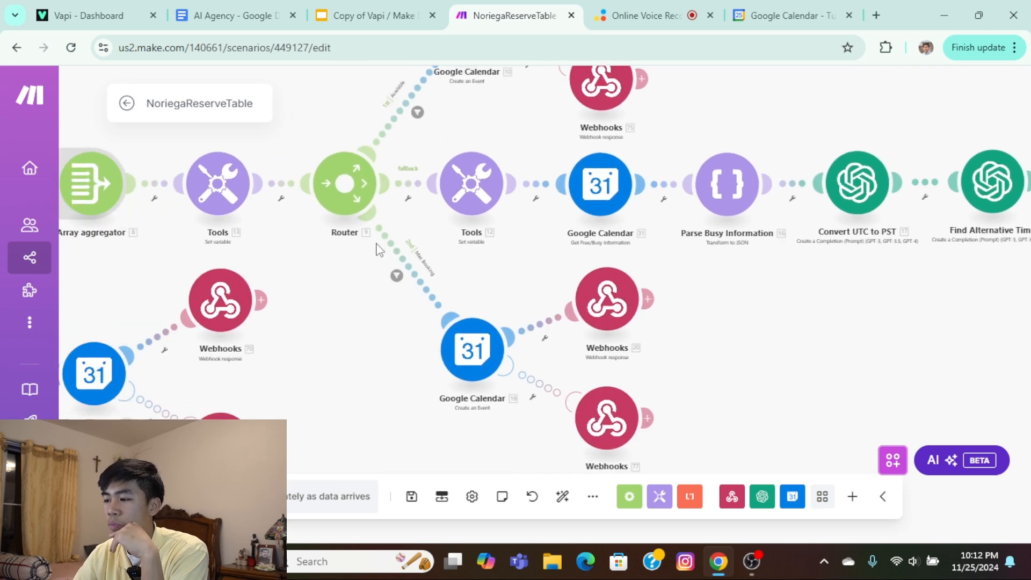
Trace the updateReservation route from the reservation router up to its first booking time modules.
scroll(323, 209, "down", 3)
left_click_drag(294, 262, 478, 317)
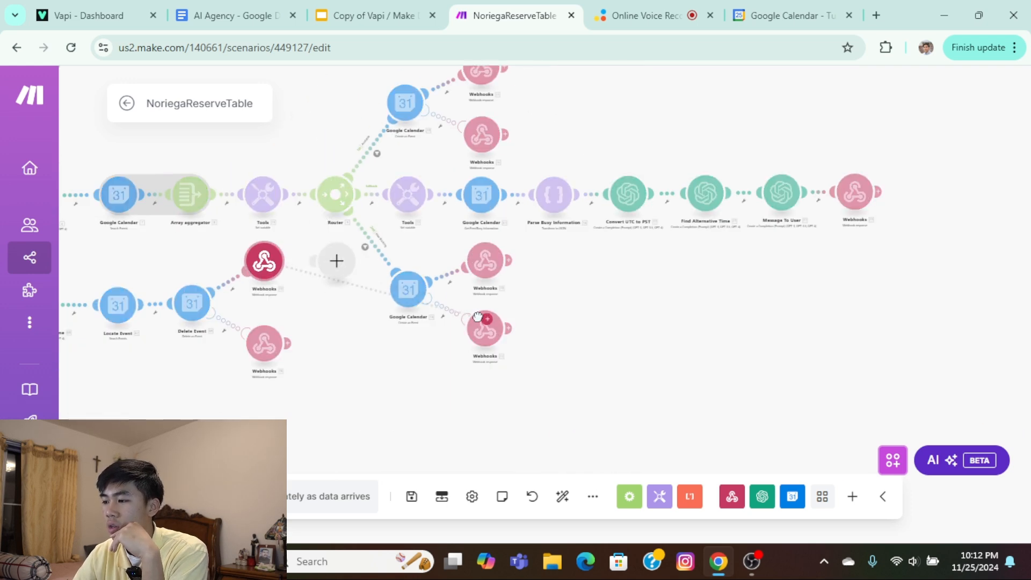
left_click_drag(267, 266, 272, 270)
left_click_drag(317, 309, 620, 418)
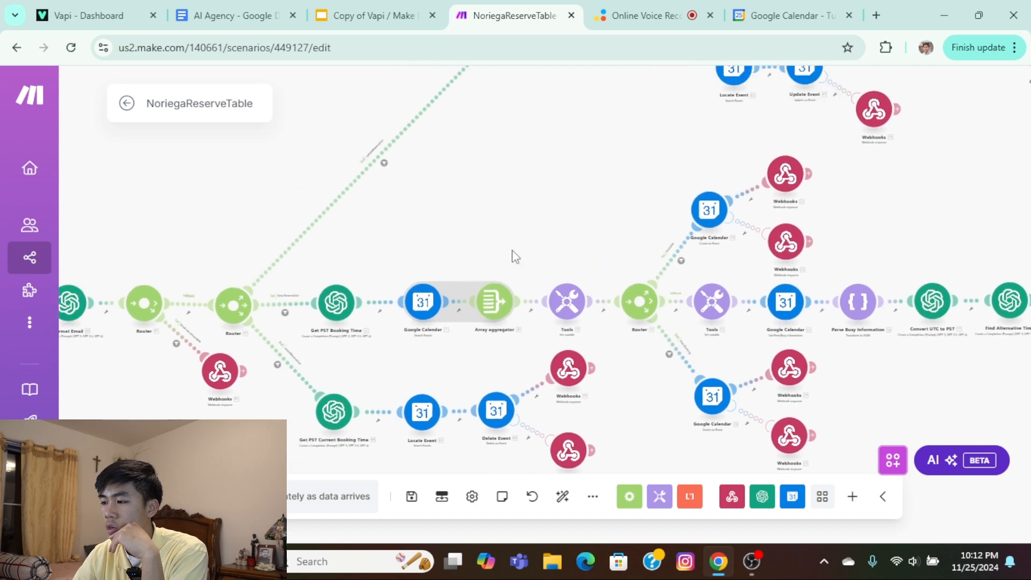
left_click_drag(390, 174, 488, 279)
scroll(488, 279, "up", 2)
scroll(488, 279, "up", 2)
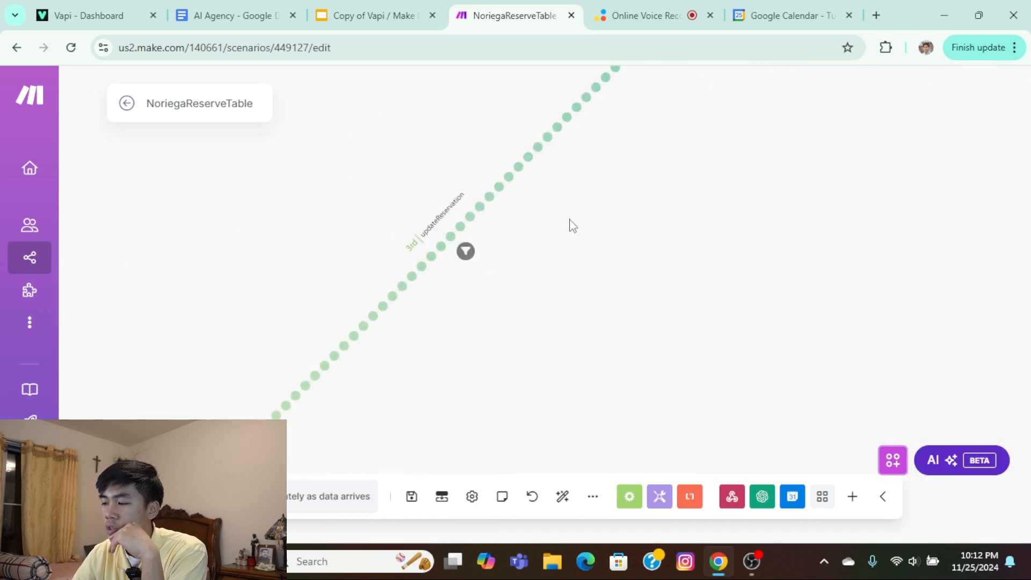
scroll(617, 199, "down", 2)
left_click_drag(697, 177, 356, 315)
scroll(310, 308, "up", 2)
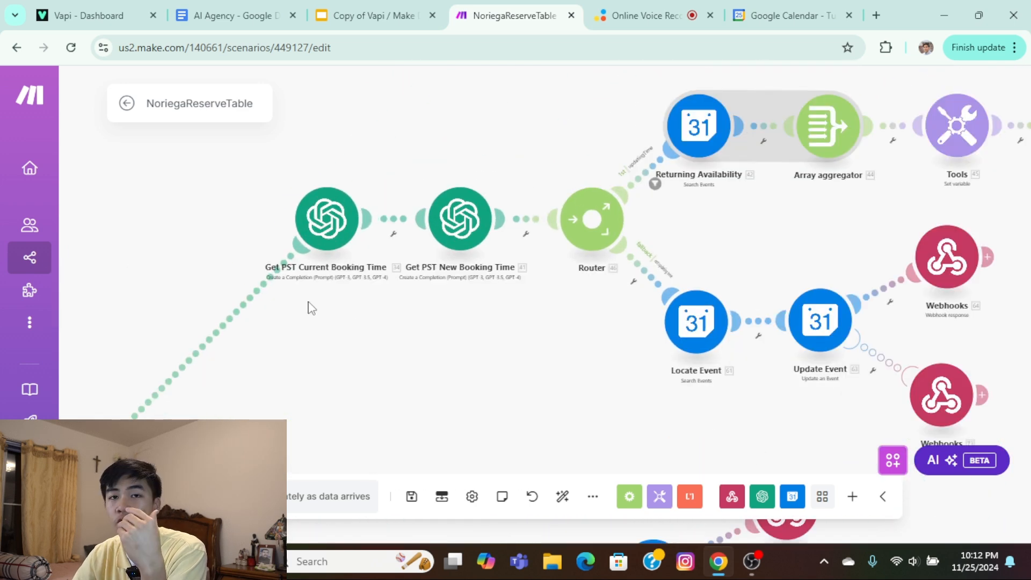
Examine the Get PST Current Booking Time and Get PST New Booking Time modules on the updateReservation route.
scroll(178, 406, "down", 3)
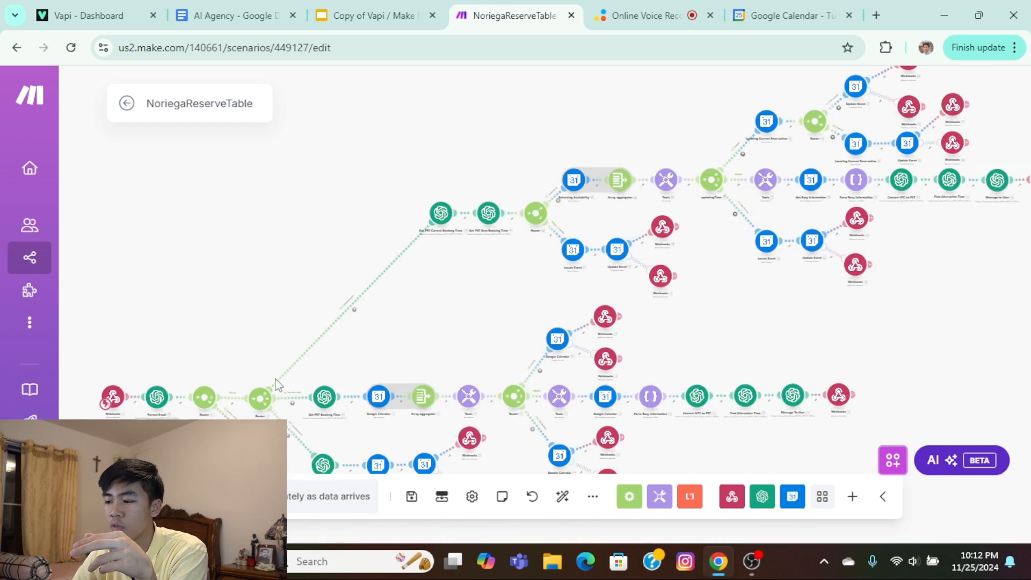
left_click_drag(432, 234, 401, 297)
scroll(400, 295, "up", 3)
left_click_drag(524, 256, 264, 220)
mouse_move(323, 194)
left_mouse_down()
mouse_move(245, 207)
mouse_move(307, 195)
left_mouse_up()
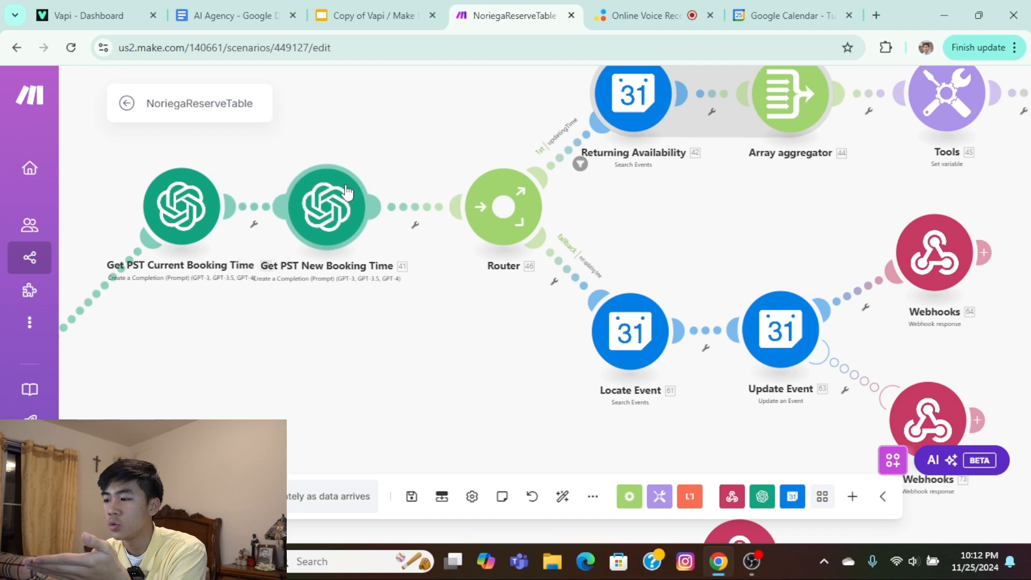
left_click_drag(369, 147, 331, 143)
left_click_drag(248, 228, 274, 228)
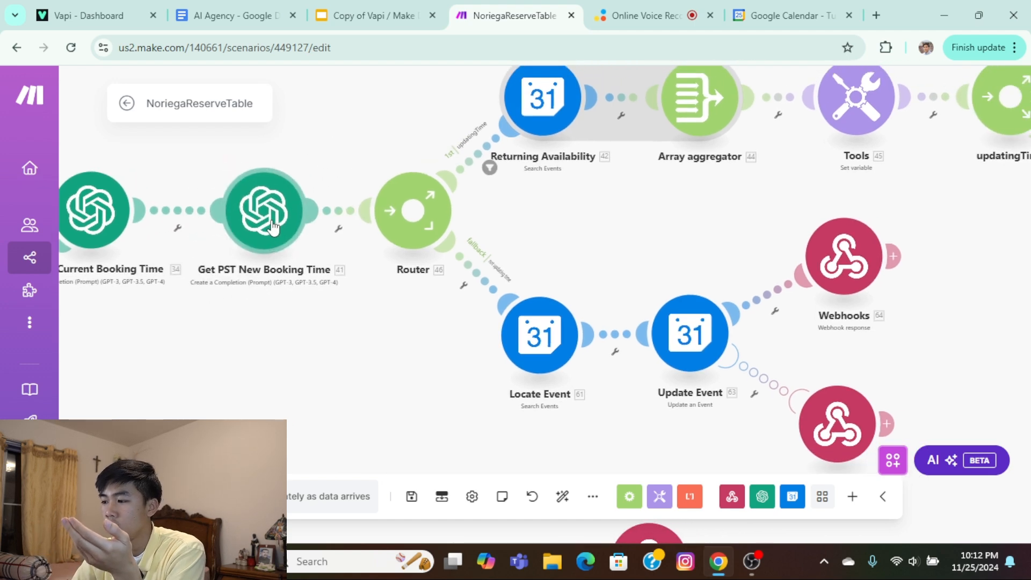
left_click_drag(311, 148, 224, 185)
Examine the router after the new booking time and its updatingTime branch with Returning Availability, the array aggregator and the variable module.
scroll(437, 225, "up", 3)
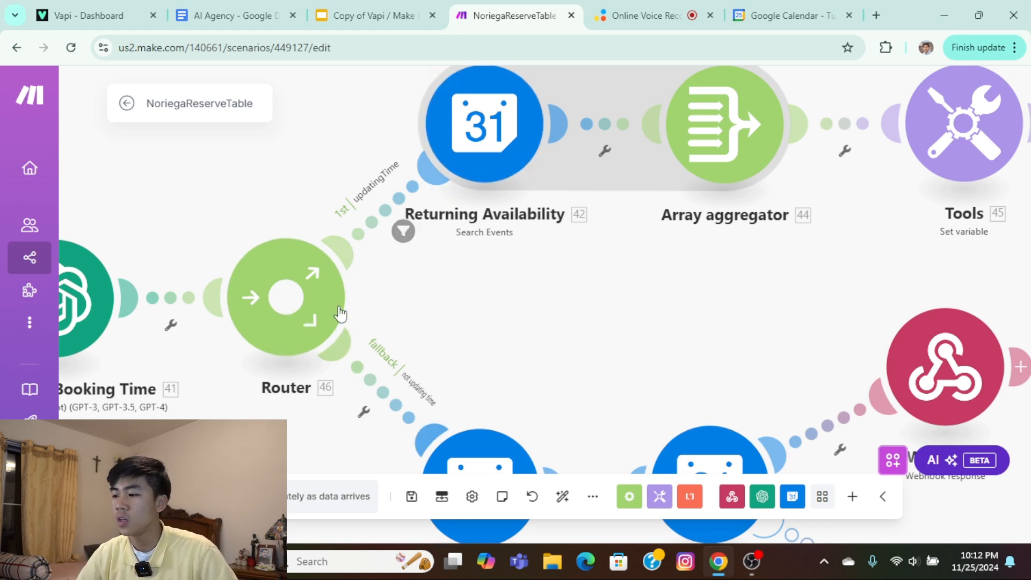
scroll(437, 341, "down", 1)
scroll(421, 380, "up", 2)
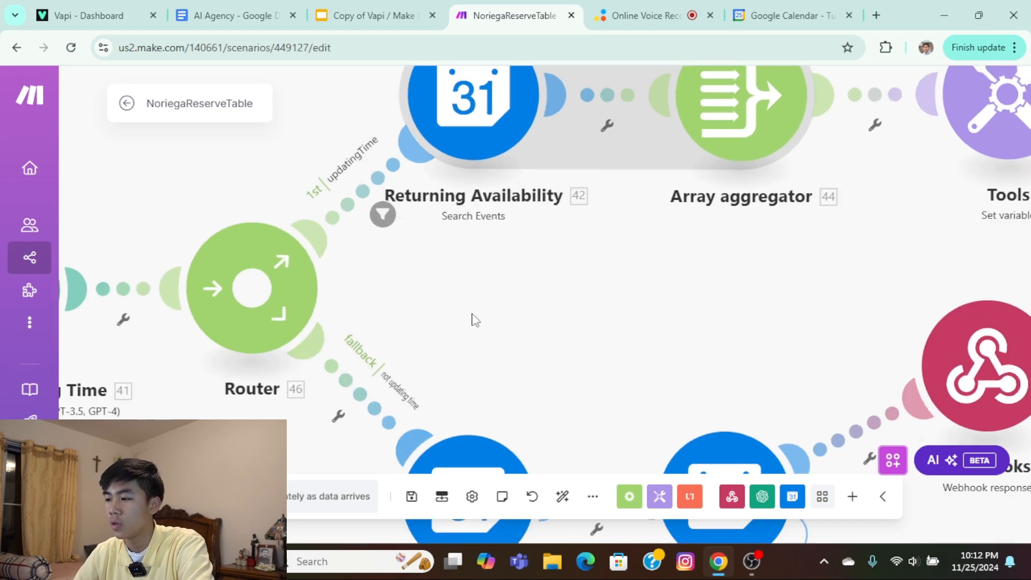
scroll(472, 318, "up", 2)
scroll(433, 380, "right", 3)
scroll(417, 322, "down", 1)
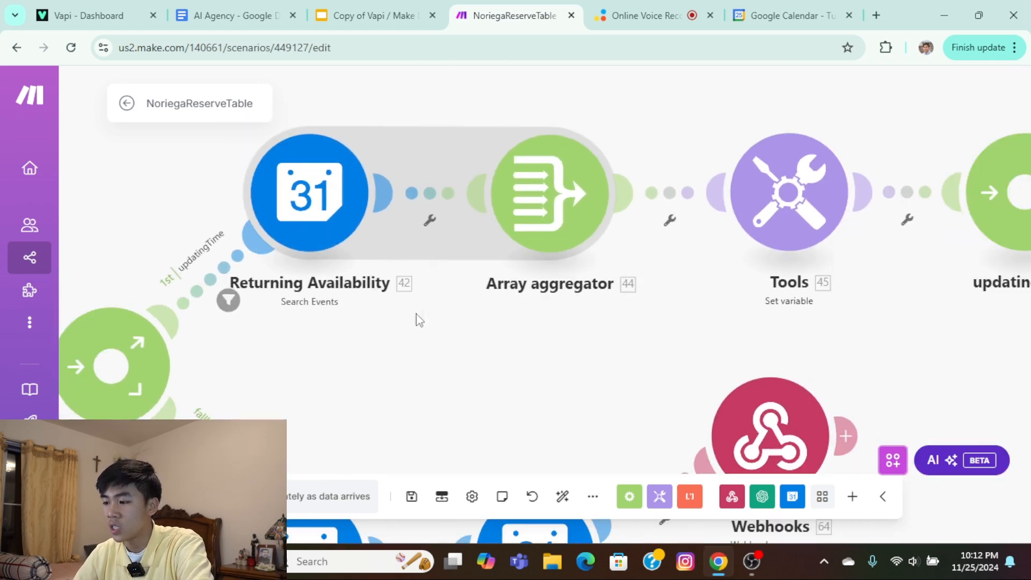
scroll(532, 314, "down", 2)
left_click_drag(576, 304, 404, 325)
scroll(408, 330, "right", 2)
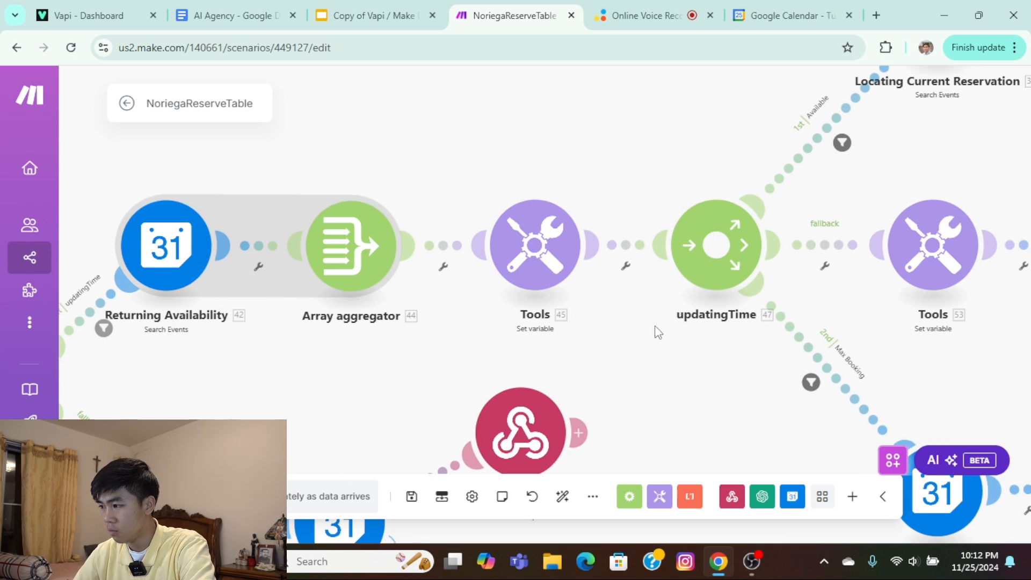
Examine the updatingTime router's Available branch, including Locating Current Reservation and the Event Located and more-than-one-result routes.
scroll(667, 314, "right", 4)
scroll(539, 305, "up", 1)
scroll(479, 281, "right", 8)
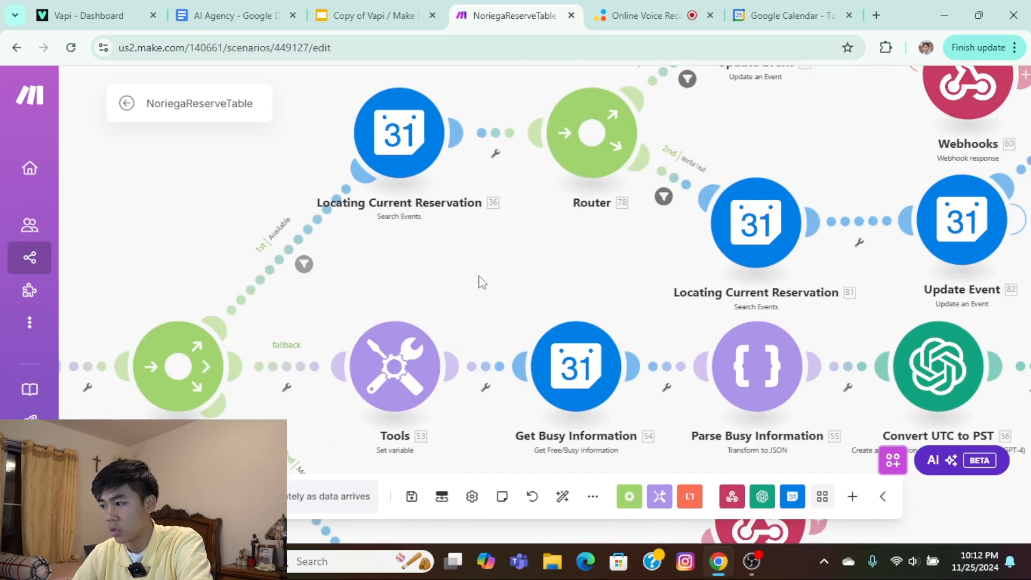
scroll(452, 281, "down", 1)
scroll(455, 275, "right", 2)
scroll(455, 275, "up", 2)
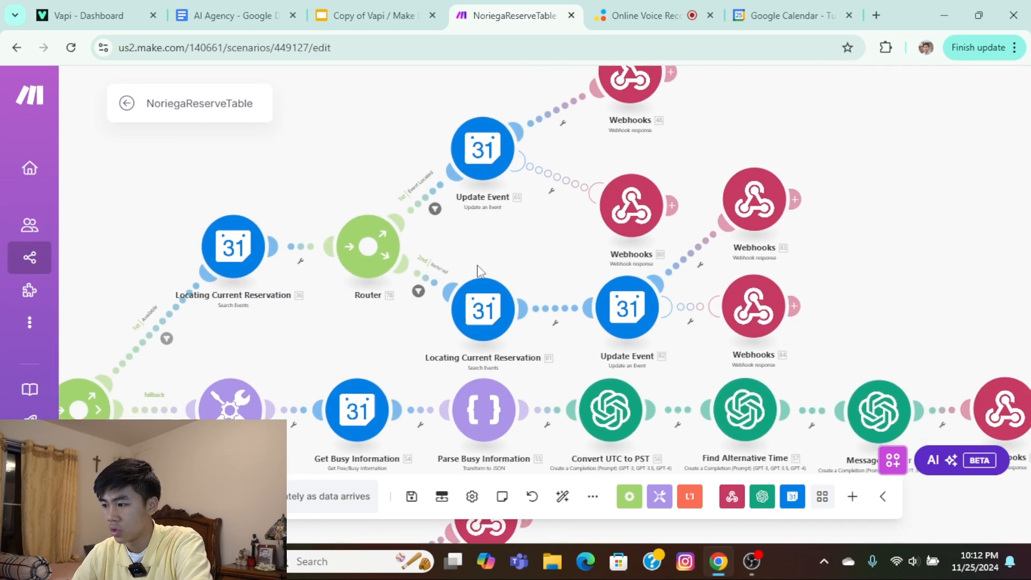
scroll(483, 256, "up", 1)
scroll(467, 192, "left", 1)
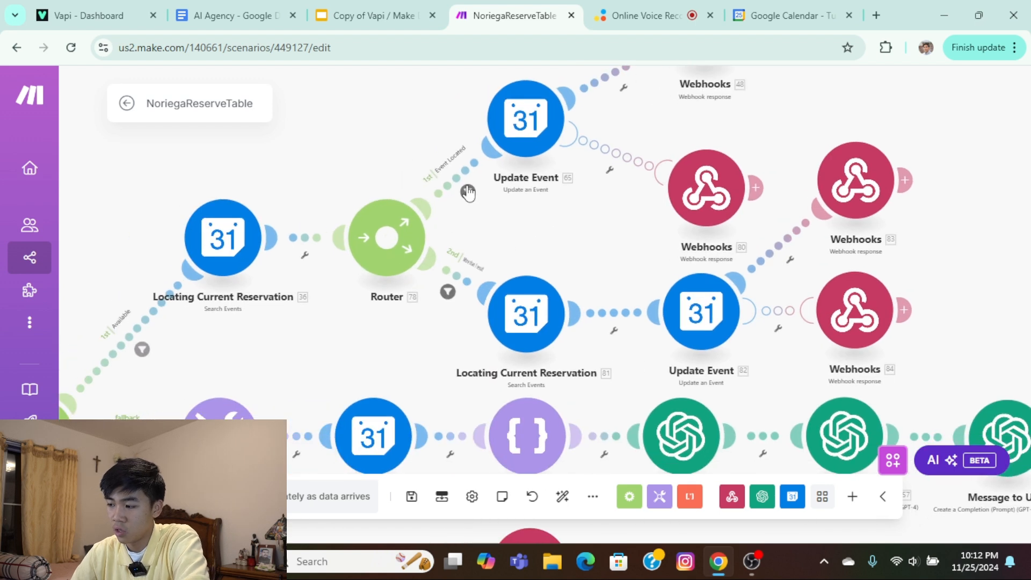
scroll(483, 226, "right", 1)
scroll(483, 226, "up", 2)
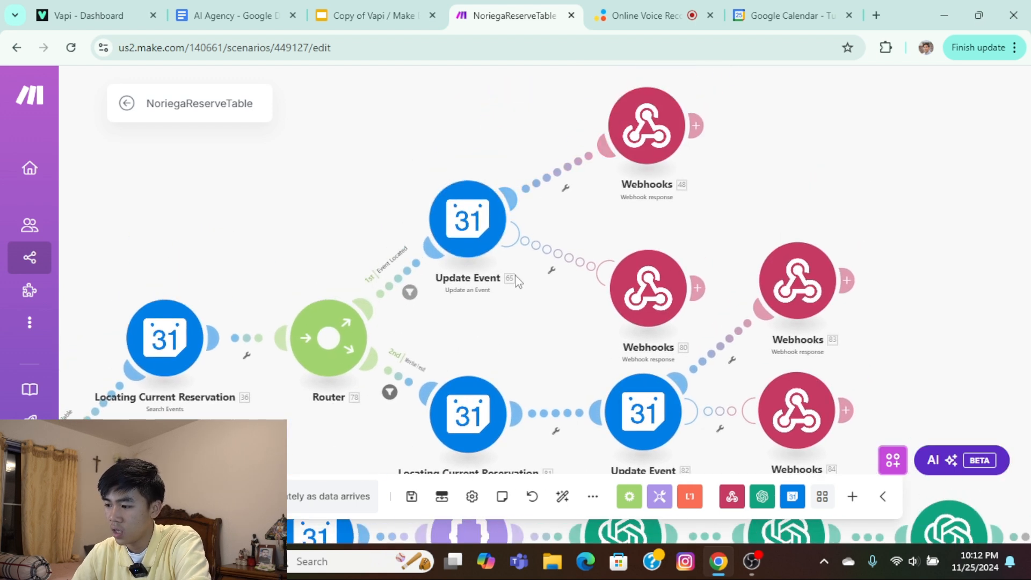
scroll(514, 275, "down", 1)
scroll(355, 312, "up", 2)
scroll(597, 269, "down", 1)
scroll(597, 269, "right", 1)
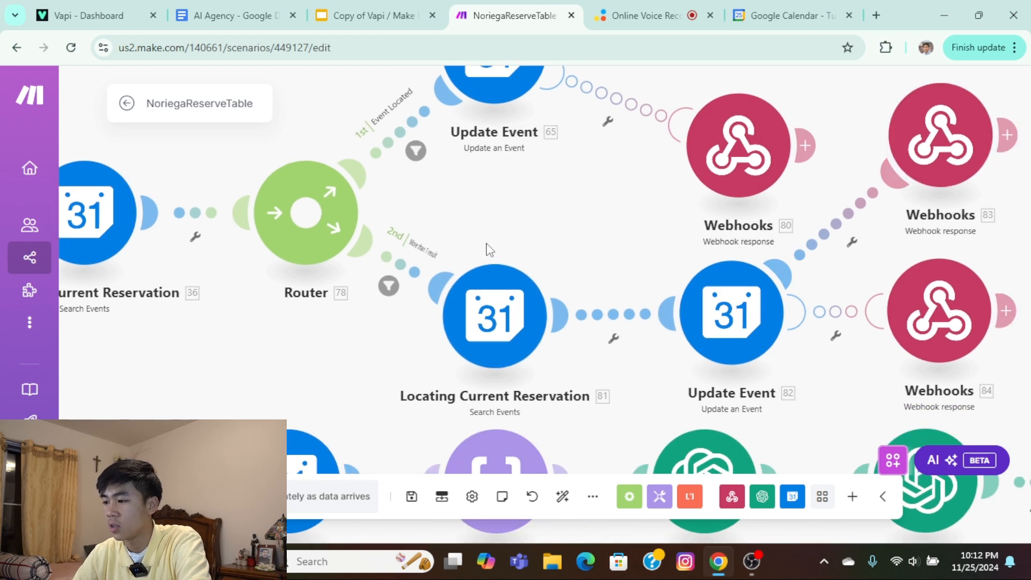
scroll(490, 248, "up", 1)
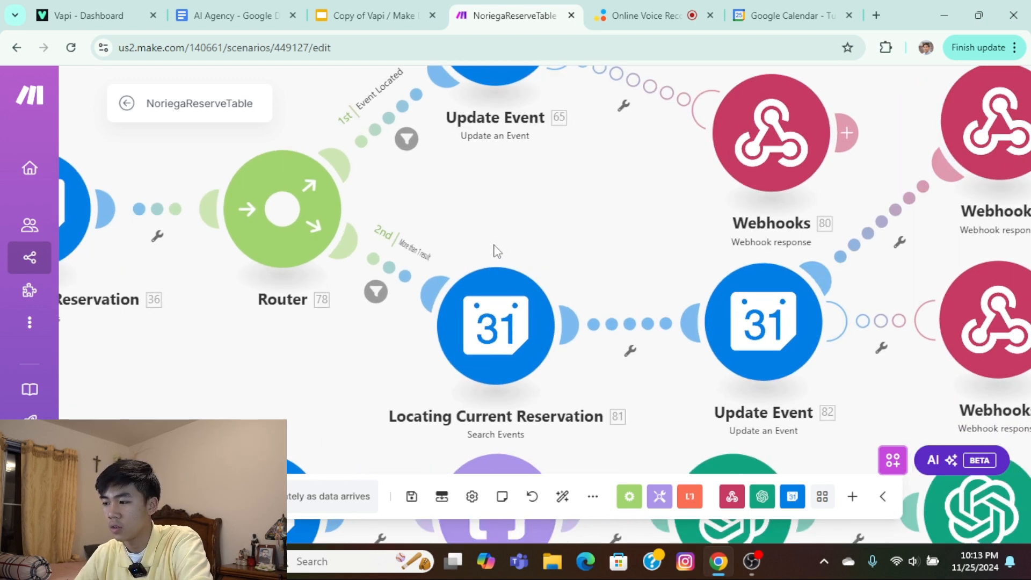
Examine the updatingTime router's fallback modules and the Max Booking branch with its Locate Event, Update Event and webhook response modules.
scroll(497, 250, "down", 2)
scroll(414, 272, "down", 3)
scroll(414, 271, "left", 2)
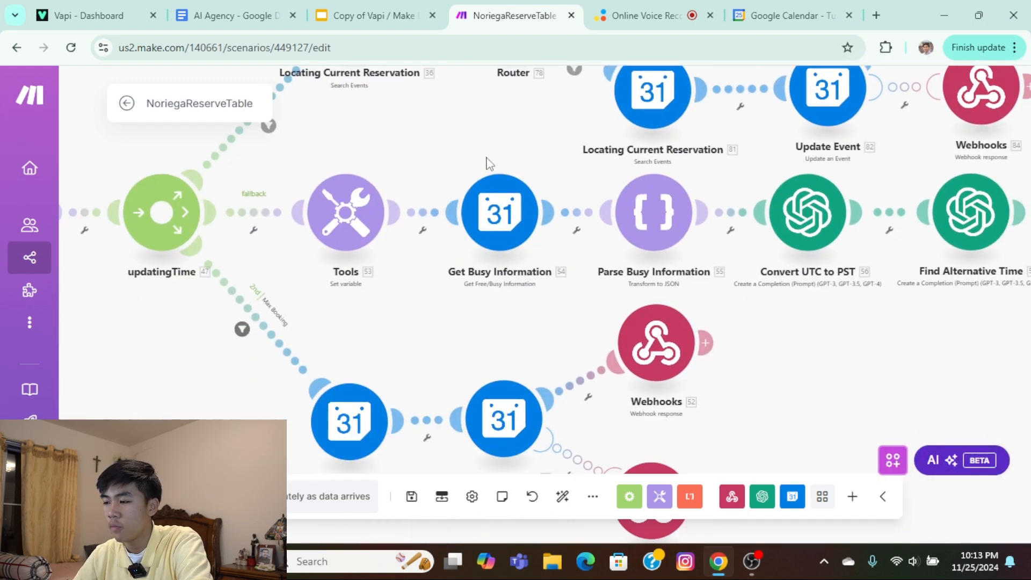
scroll(488, 163, "right", 1)
scroll(357, 157, "left", 2)
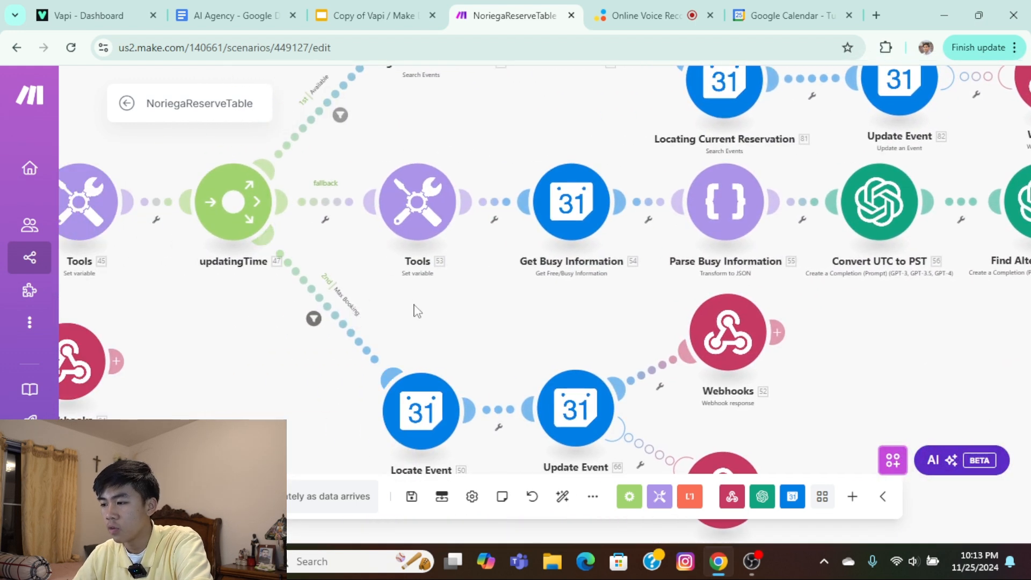
scroll(418, 214, "down", 2)
scroll(521, 293, "right", 1)
scroll(537, 322, "up", 2)
scroll(537, 323, "left", 2)
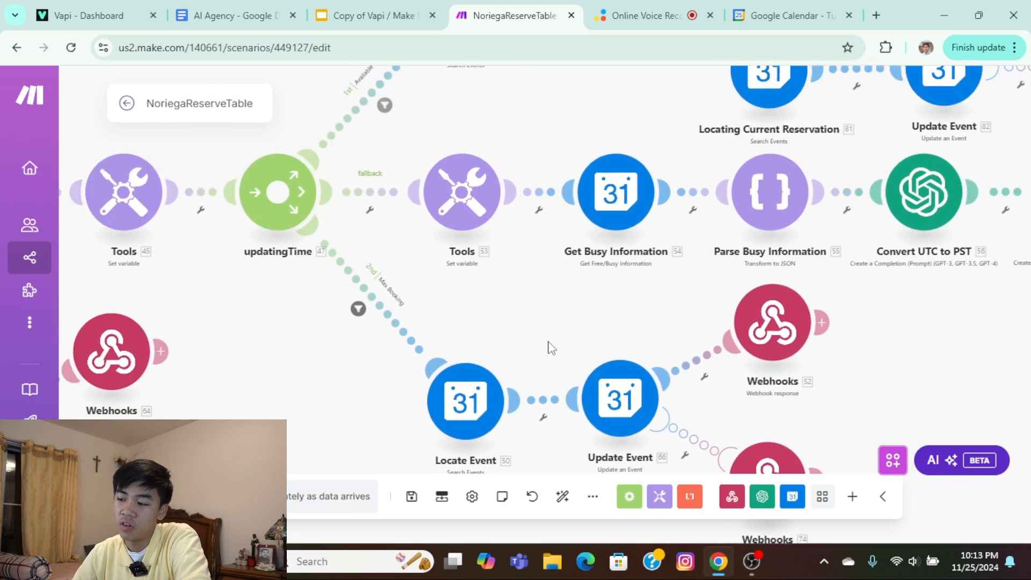
scroll(327, 258, "down", 2)
scroll(328, 258, "right", 3)
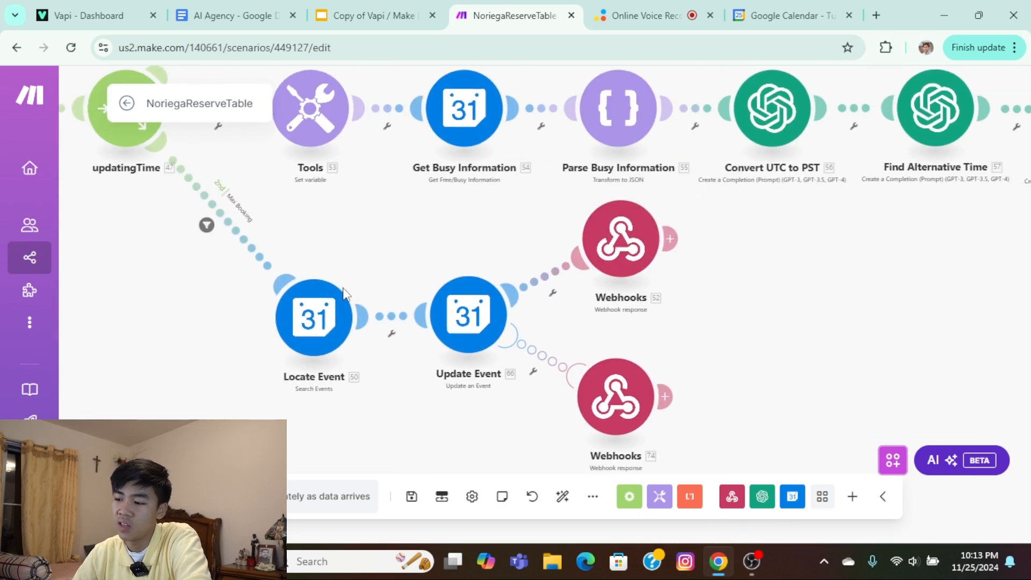
scroll(544, 318, "up", 2)
scroll(543, 318, "left", 2)
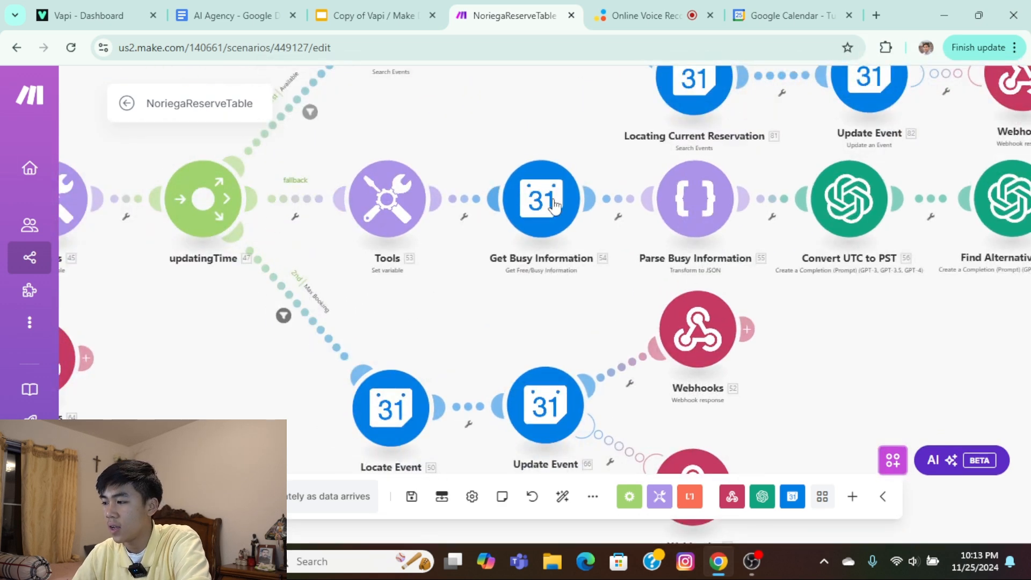
Review the end of the updatingTime fallback branch, the not-updating-time branch and the layout of the whole scenario.
left_click_drag(472, 290, 269, 305)
scroll(326, 295, "down", 3)
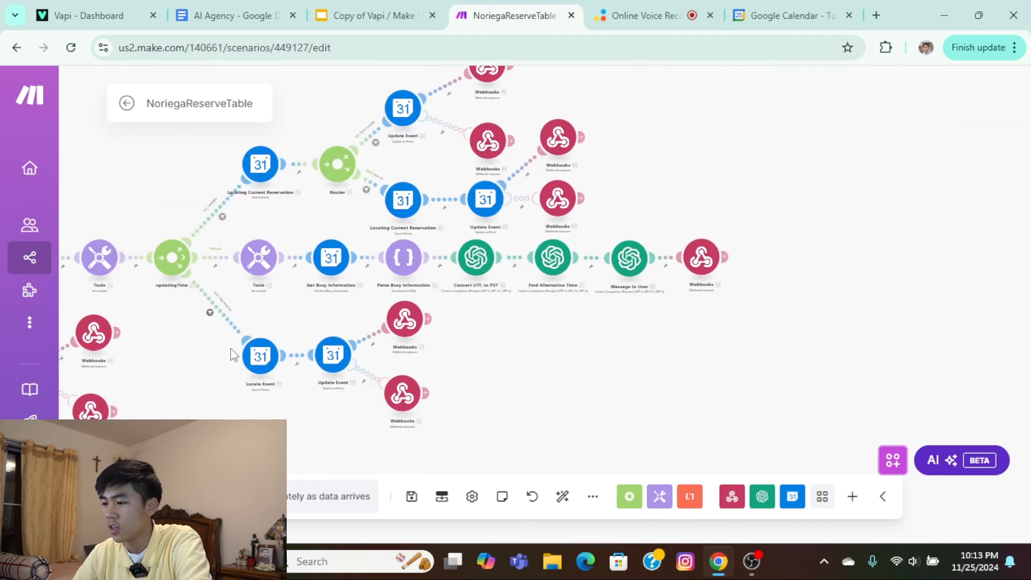
left_click_drag(116, 376, 307, 310)
left_click_drag(188, 332, 398, 285)
scroll(396, 285, "up", 3)
left_click_drag(357, 349, 445, 154)
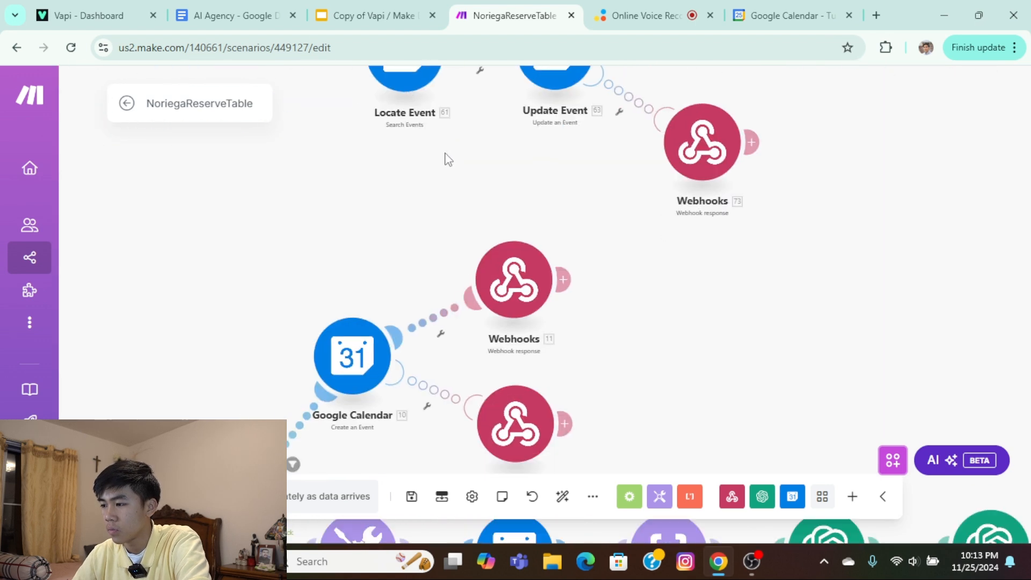
scroll(427, 199, "down", 2)
scroll(670, 268, "down", 3)
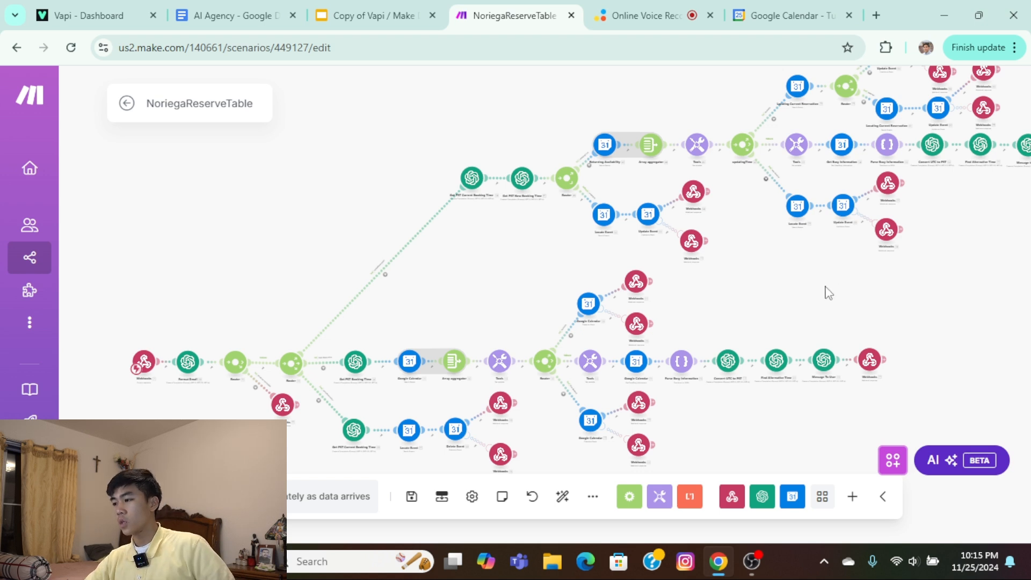
left_click_drag(967, 258, 805, 261)
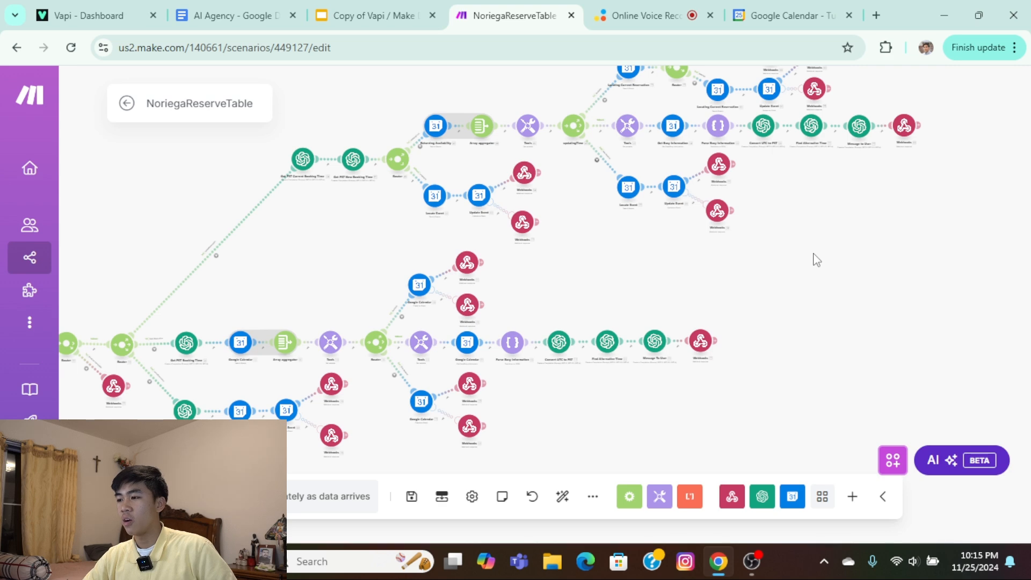
Check the Youtube outline in the AI Agency Google Docs document and switch to the Vapi / Make overview presentation in Google Slides.
left_click(231, 15)
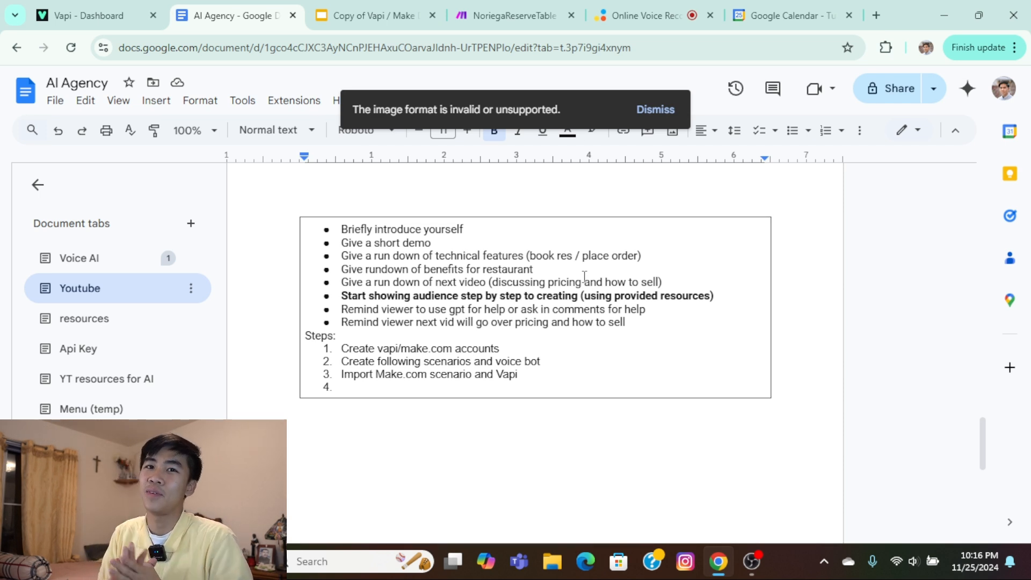
scroll(585, 276, "down", 2)
left_click(364, 17)
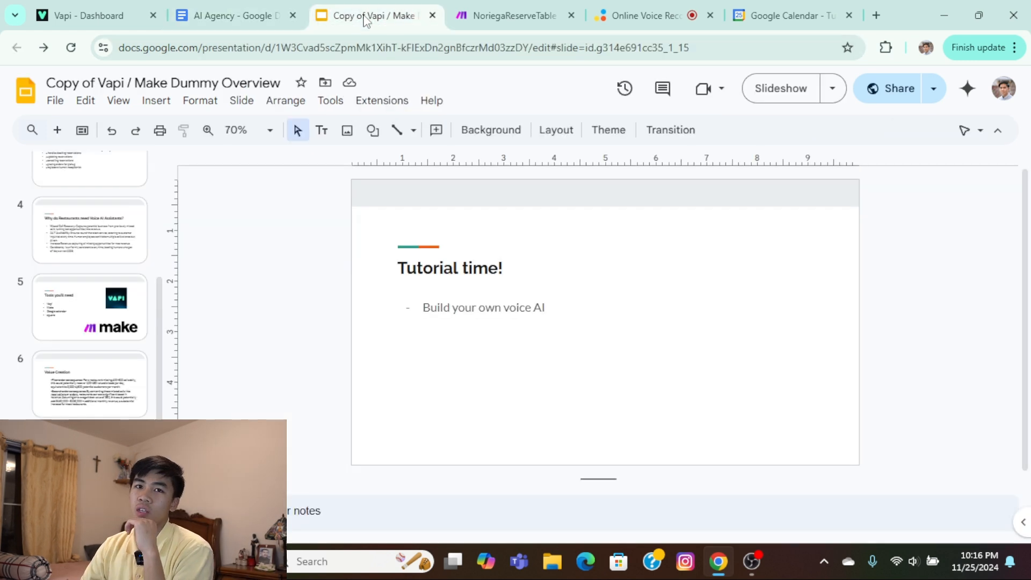